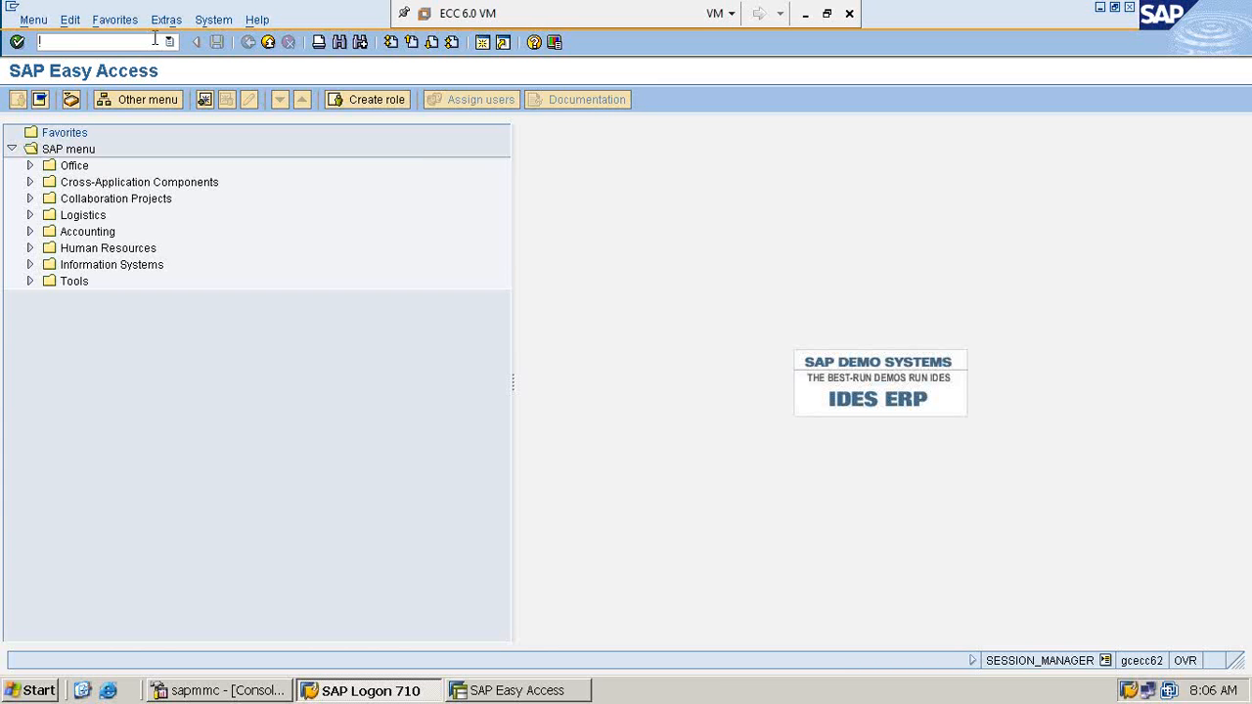
Open the Customizing project screen with transaction SPRO
{"action": "type", "text": "SPRO"}
{"action": "key", "text": "Return"}
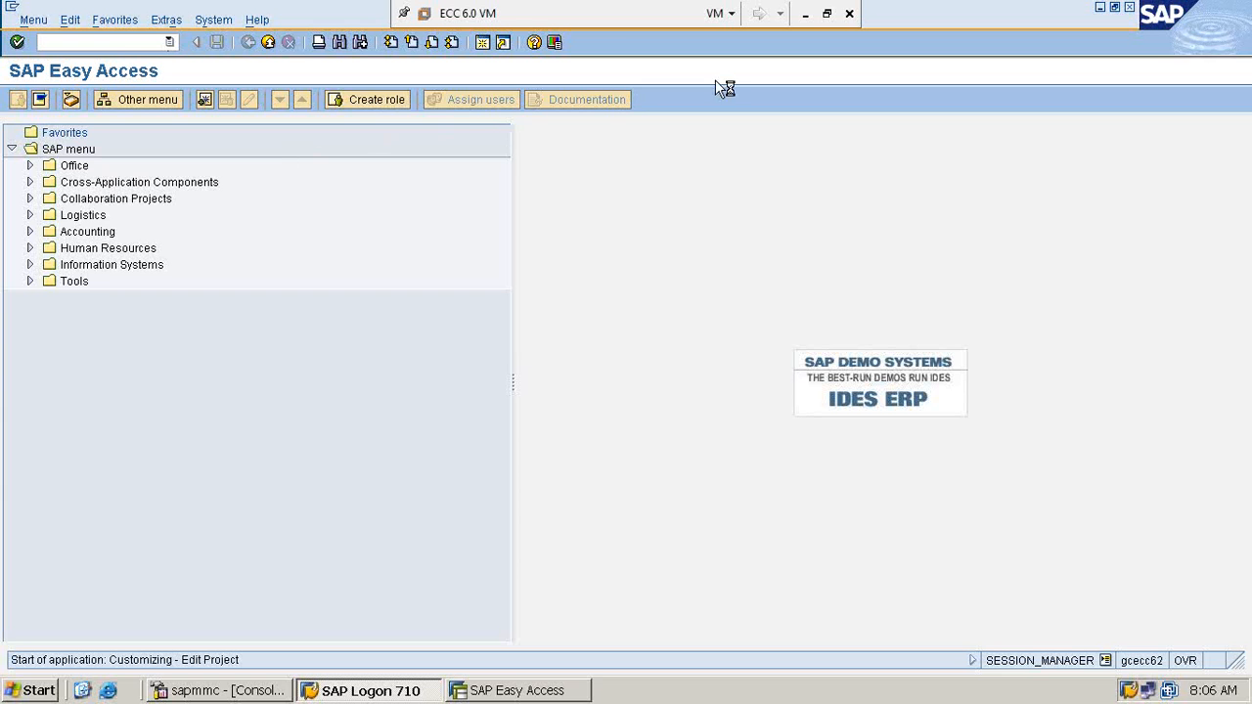
{"action": "left_click", "coordinate": [805, 14]}
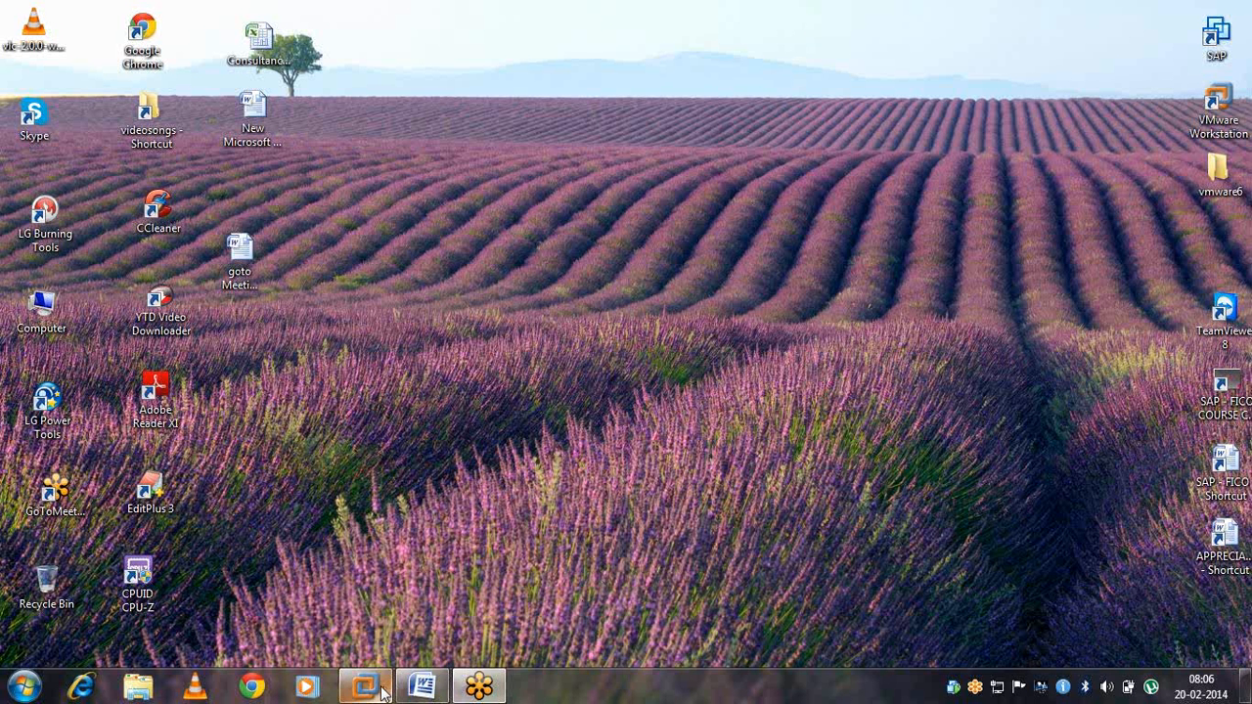
{"action": "mouse_move", "coordinate": [382, 693]}
{"action": "left_click", "coordinate": [400, 608]}
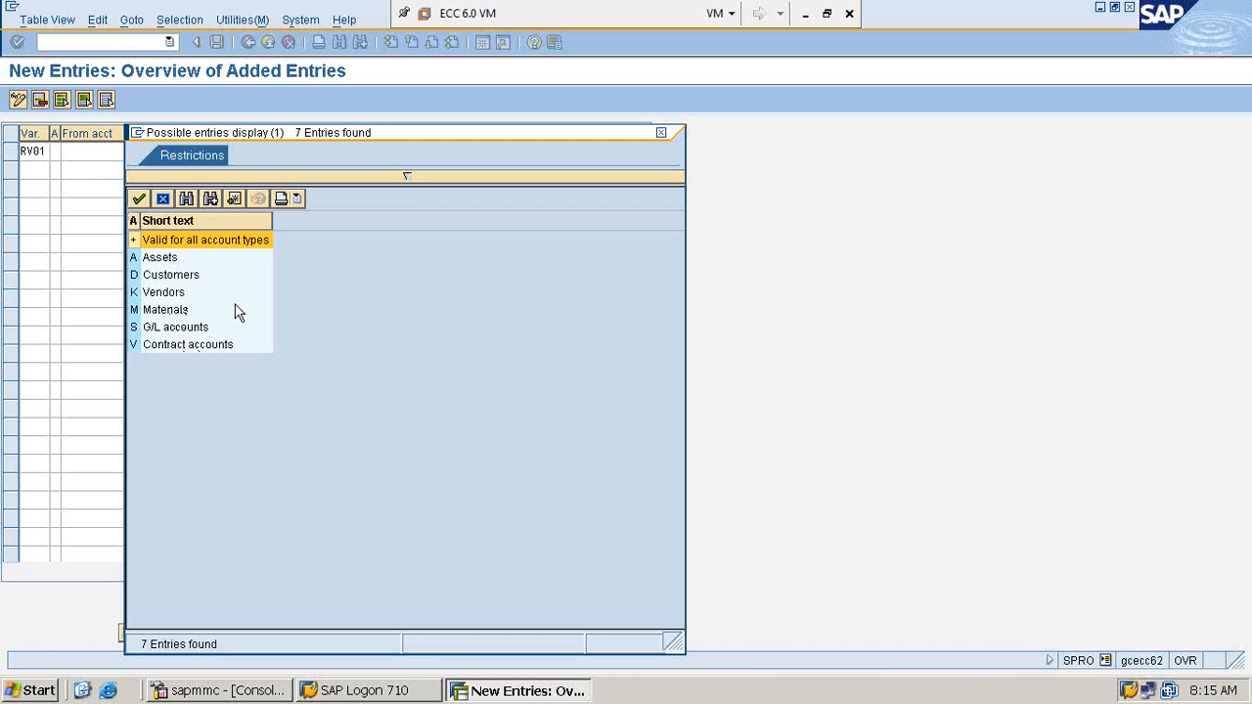
Set the first RV01 entry's account type to + (Valid for all account types) and leave its account range blank
{"action": "left_click", "coordinate": [212, 245]}
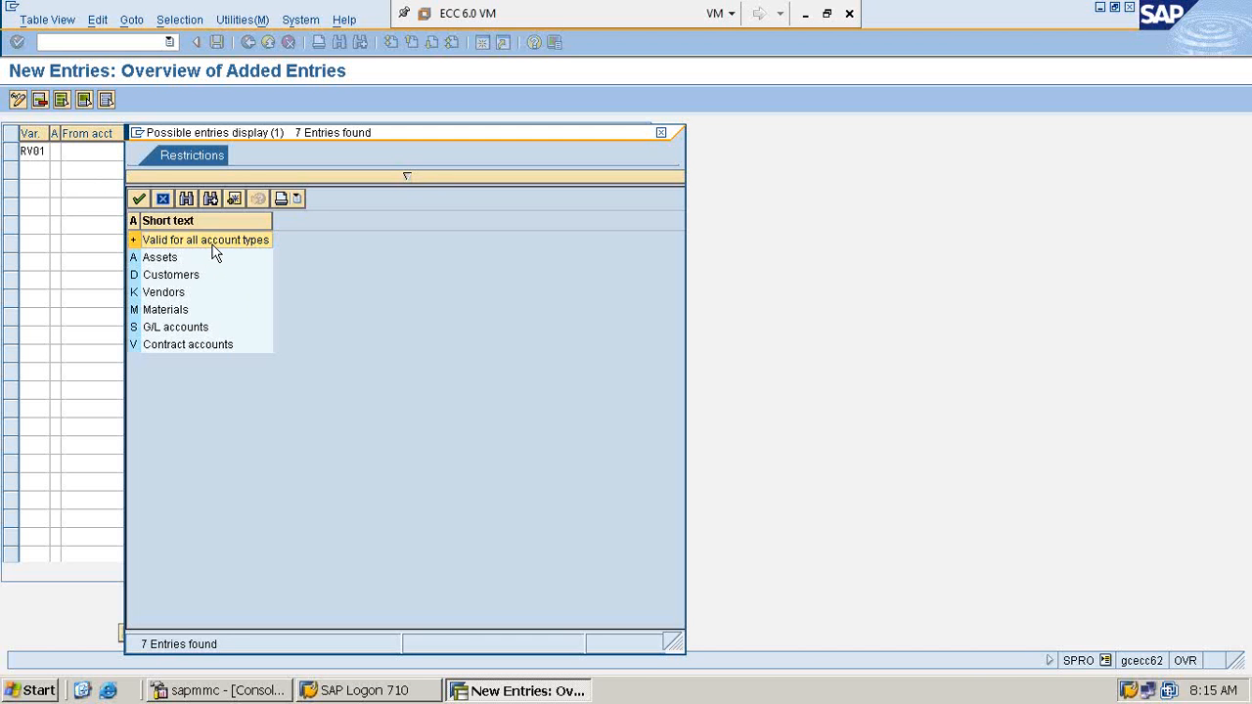
{"action": "double_click", "coordinate": [214, 248]}
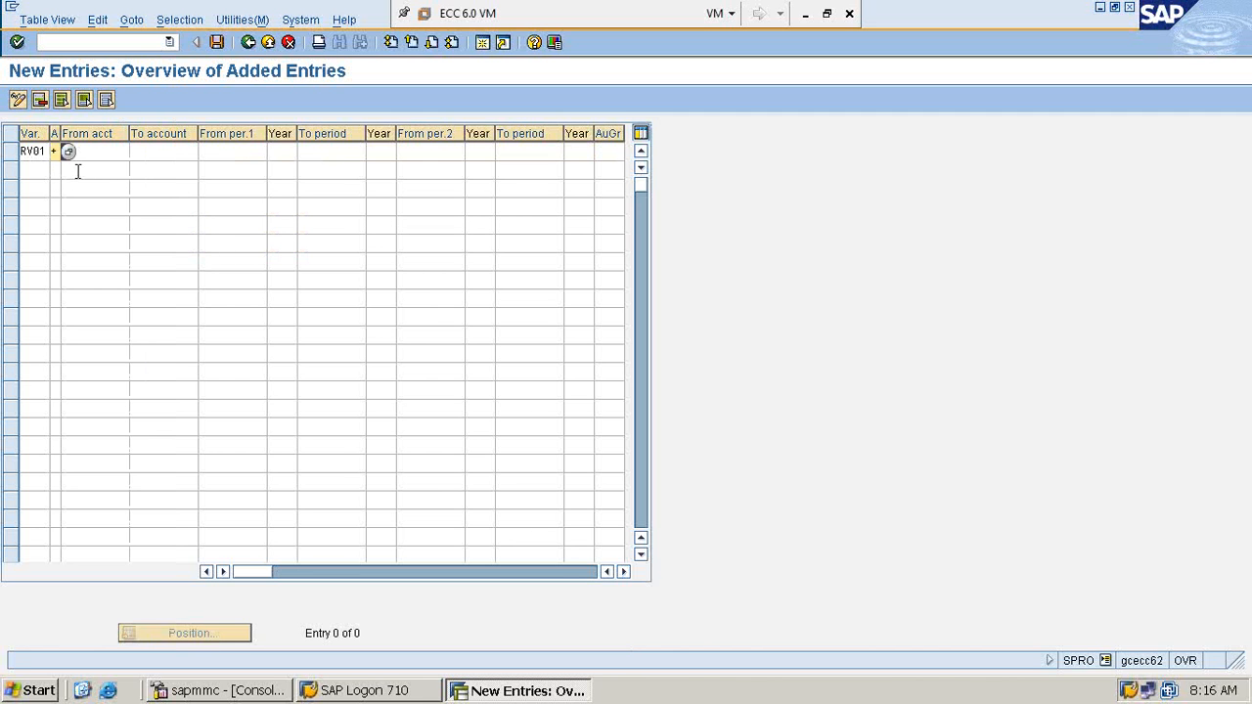
{"action": "left_click", "coordinate": [107, 154]}
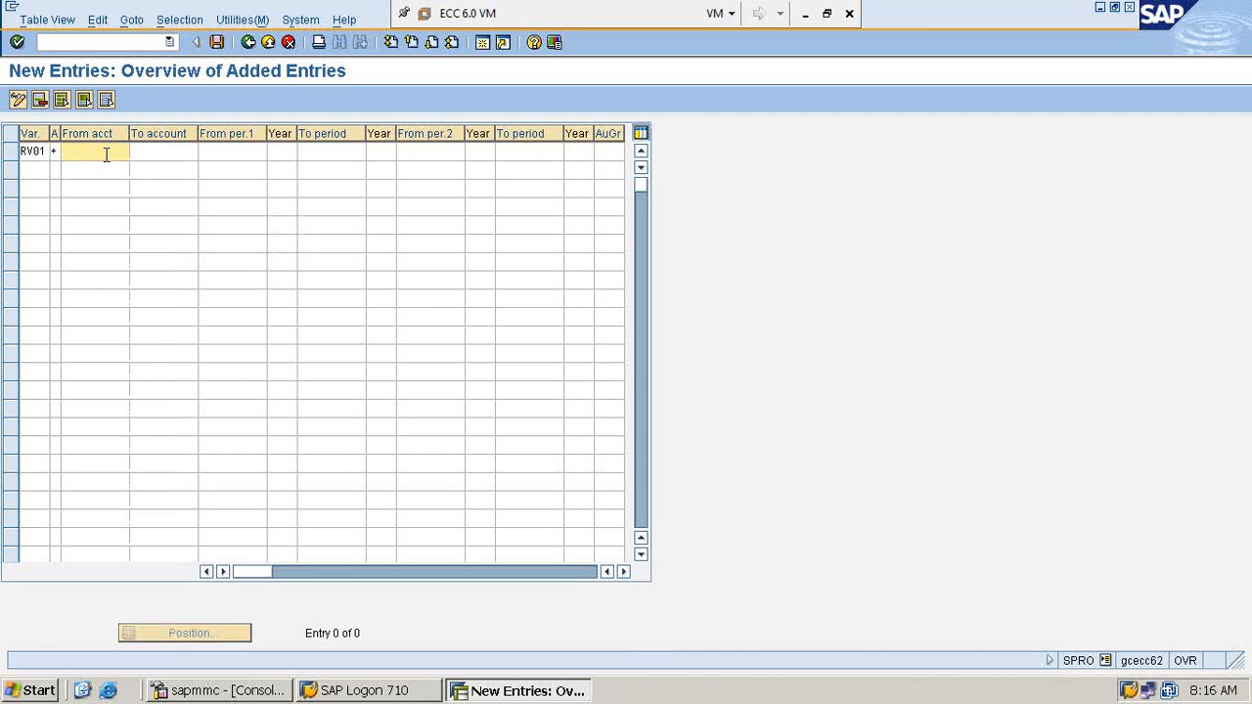
{"action": "left_click", "coordinate": [159, 154]}
Set the first posting period range of the + entry from period 1, 2014 to period 12, 2014
{"action": "left_click", "coordinate": [236, 154]}
{"action": "type", "text": "1"}
{"action": "key", "text": "Tab"}
{"action": "type", "text": "2"}
{"action": "key", "text": "Down"}
{"action": "key", "text": "Tab"}
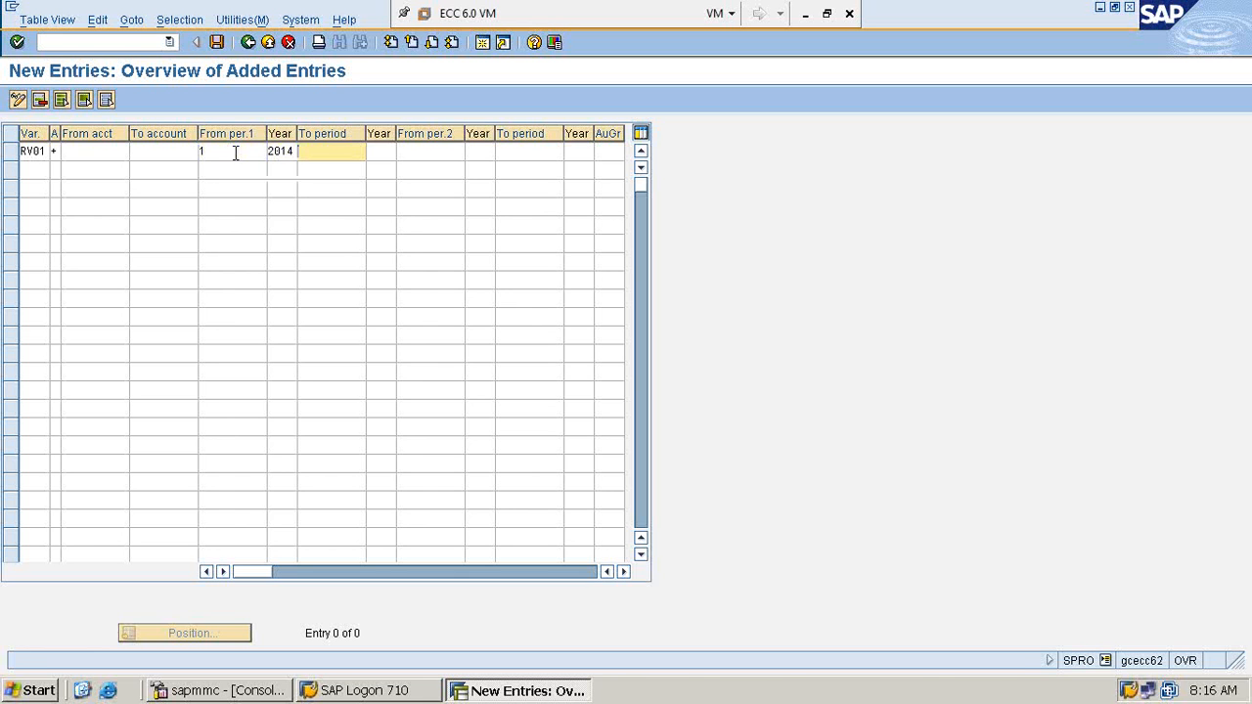
{"action": "type", "text": "12"}
{"action": "key", "text": "Tab"}
{"action": "type", "text": "2014"}
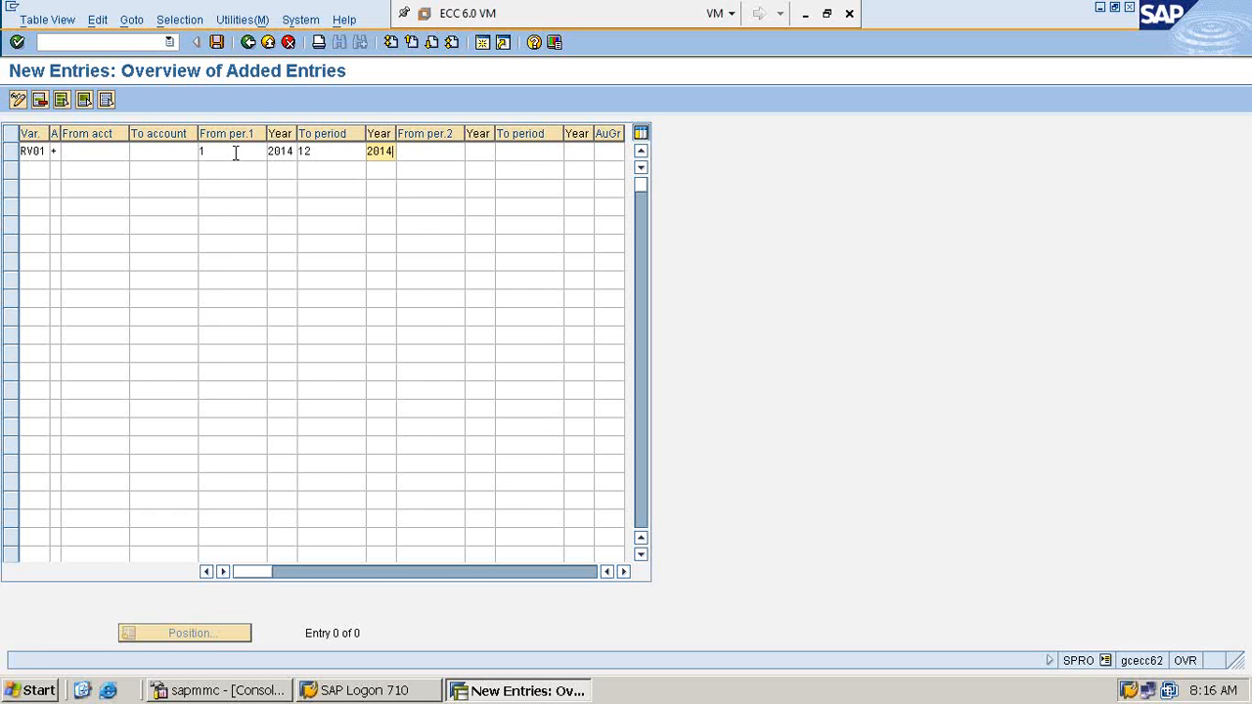
{"action": "key", "text": "Tab"}
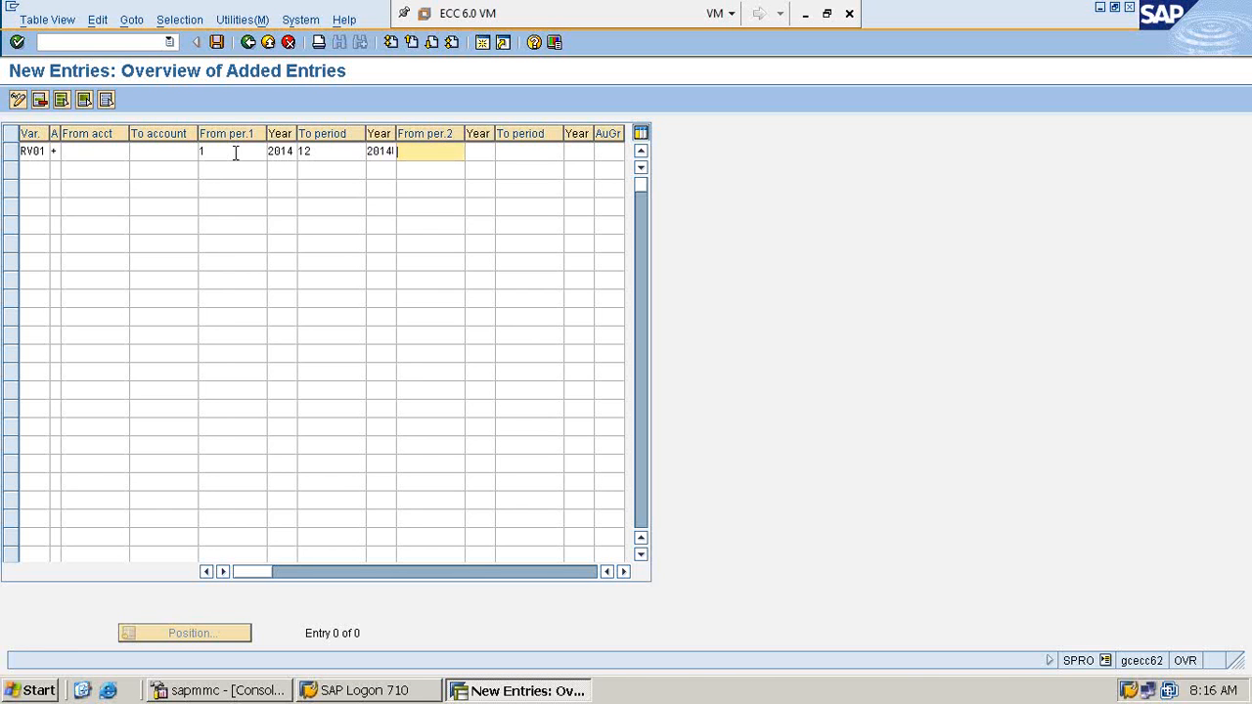
Set the second posting period range of the + entry from period 13, 2014 to period 16, 2014
{"action": "type", "text": "13"}
{"action": "key", "text": "Tab"}
{"action": "type", "text": "2014"}
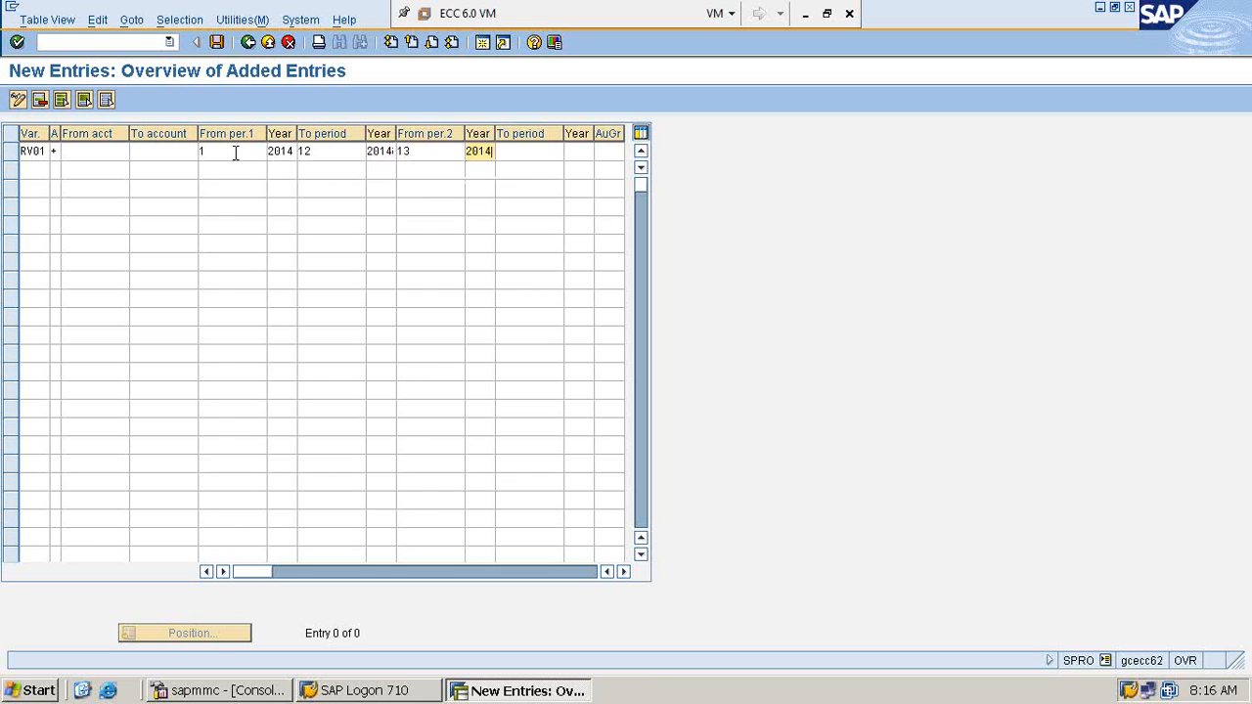
{"action": "key", "text": "Tab"}
{"action": "type", "text": "16"}
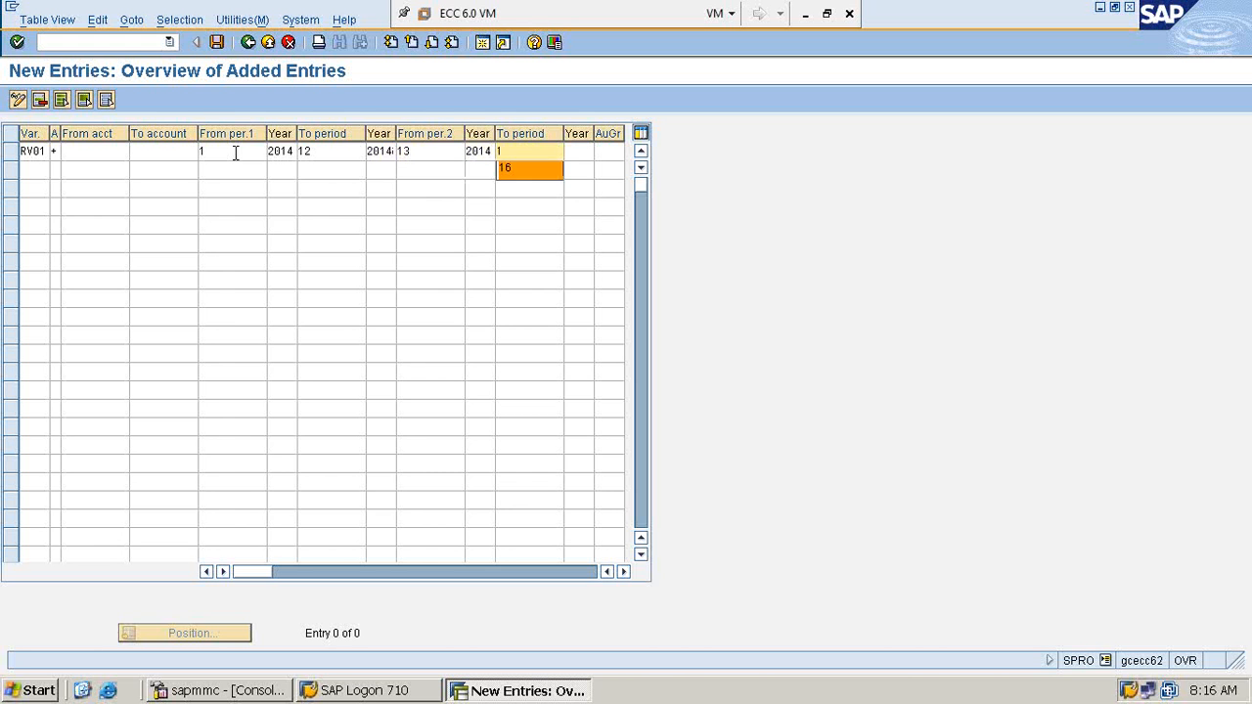
{"action": "key", "text": "Tab"}
{"action": "type", "text": "2014"}
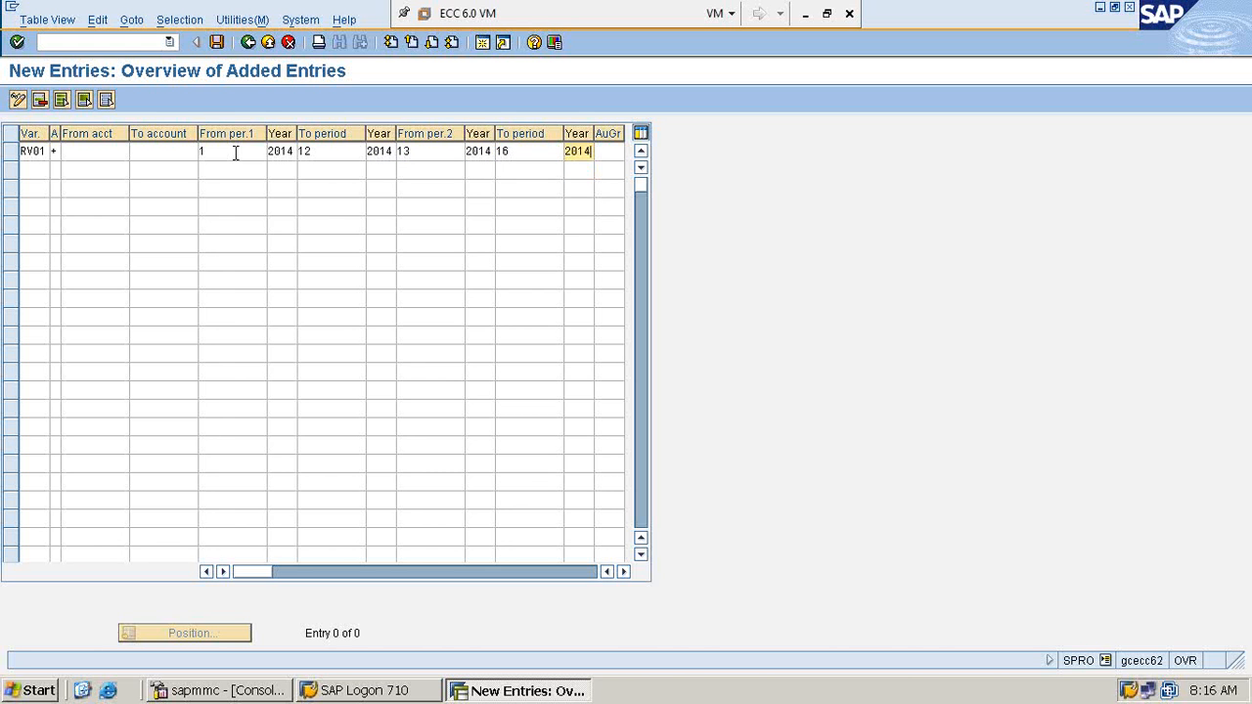
Add a second entry for variant RV01 with account type A (Assets)
{"action": "left_click", "coordinate": [32, 171]}
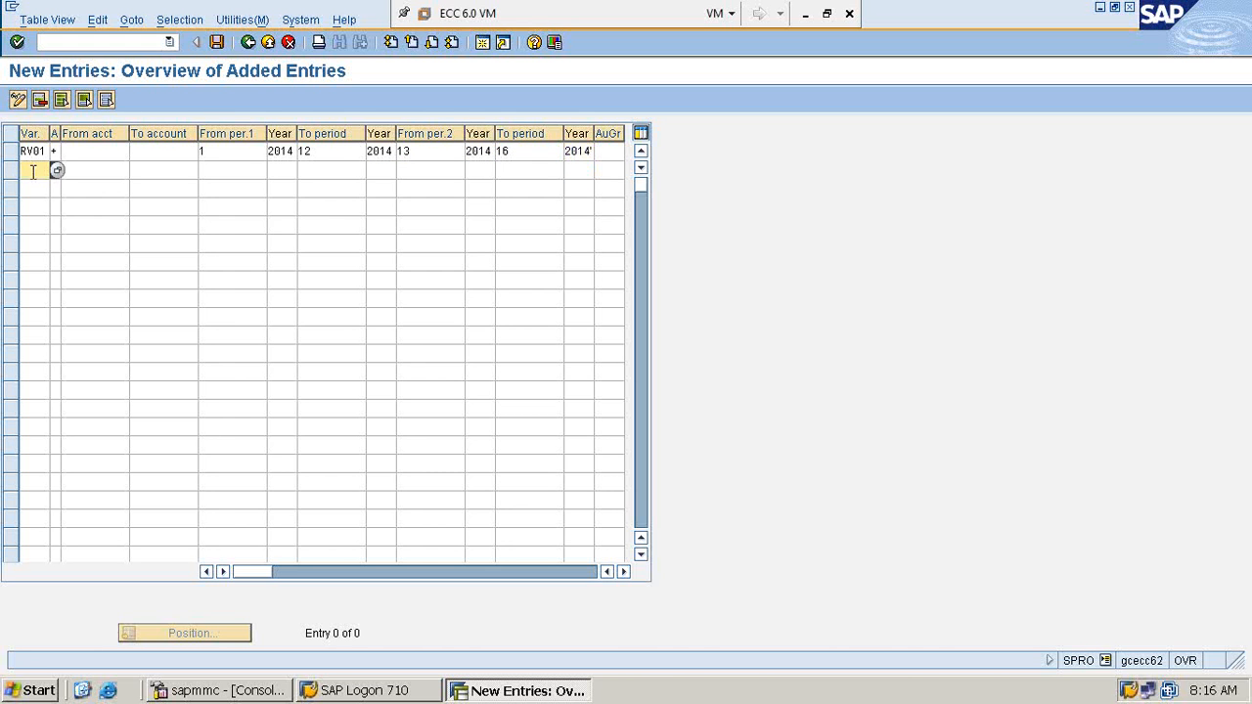
{"action": "type", "text": "RV01"}
{"action": "key", "text": "Tab"}
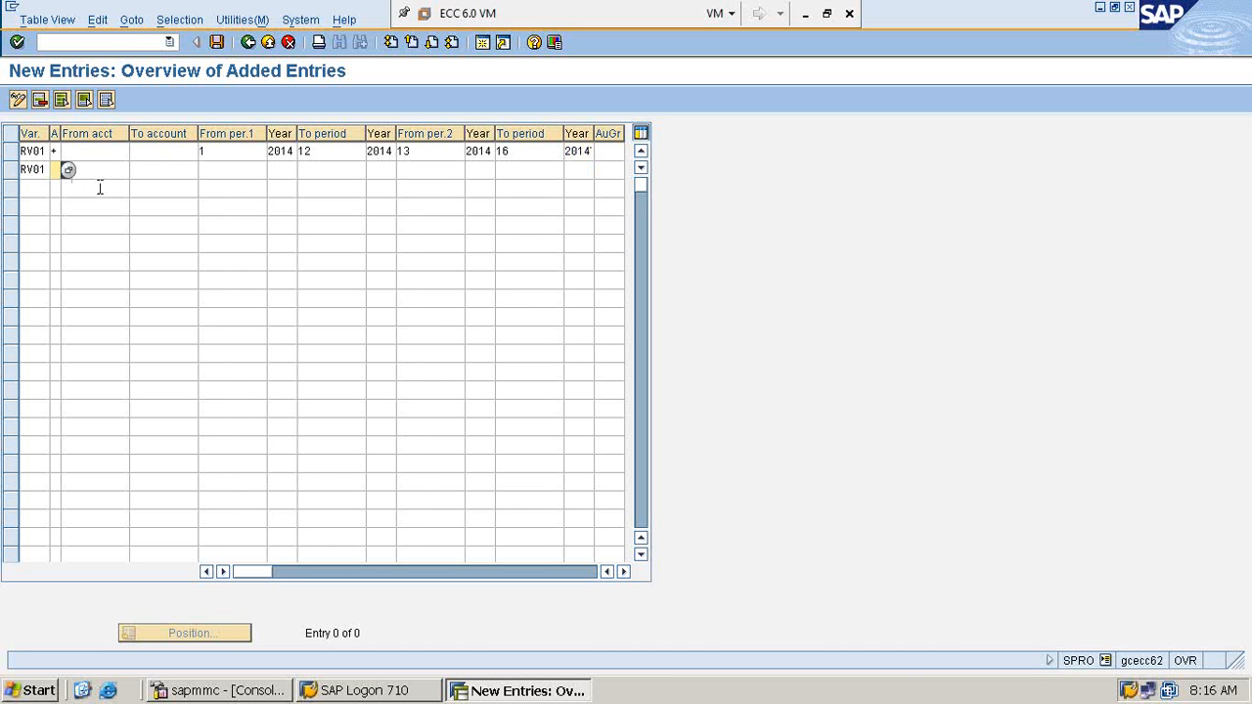
{"action": "left_click", "coordinate": [68, 171]}
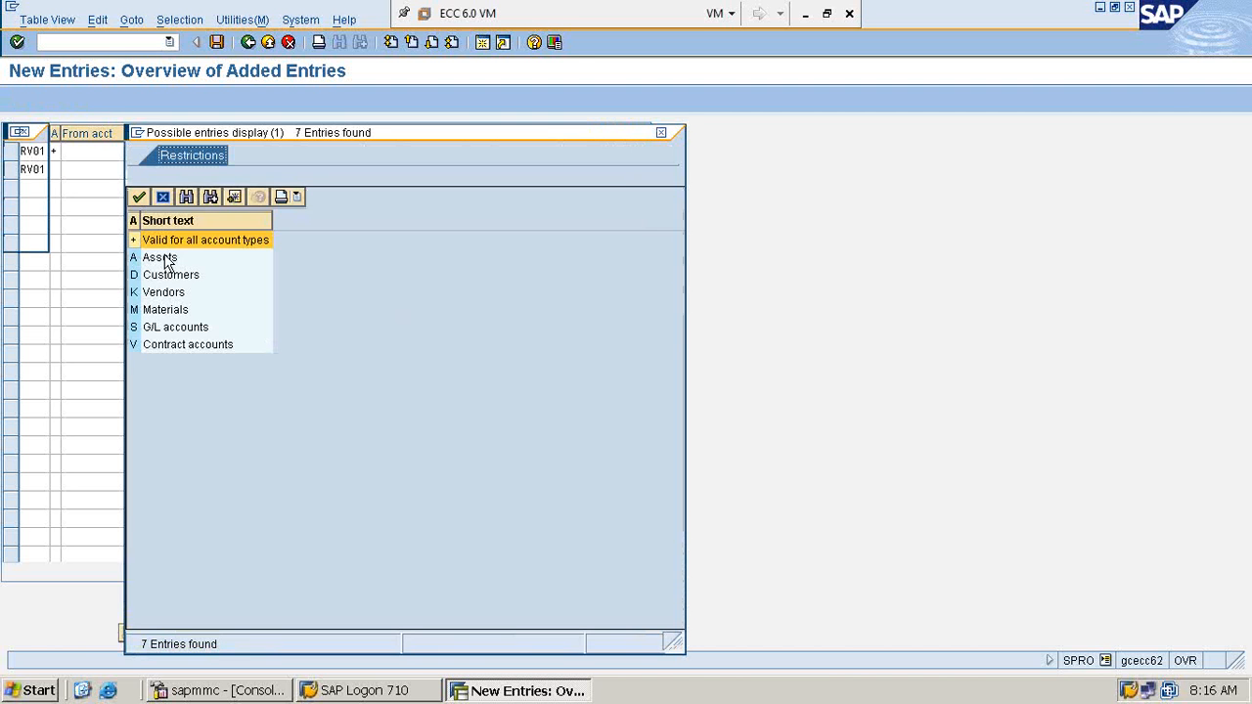
{"action": "left_click", "coordinate": [163, 258]}
{"action": "left_click", "coordinate": [163, 258]}
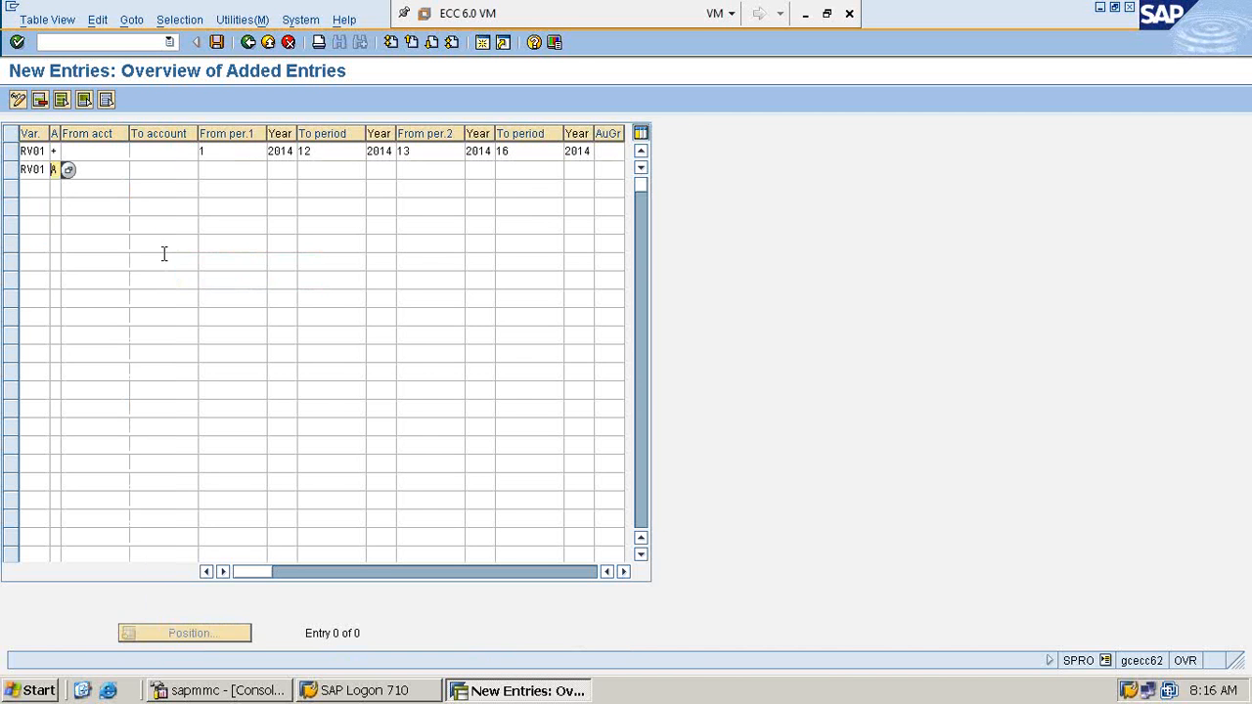
Leave the Assets entry's from account blank and set its to account to ZZZZZZZZZZ
{"action": "left_click", "coordinate": [112, 171]}
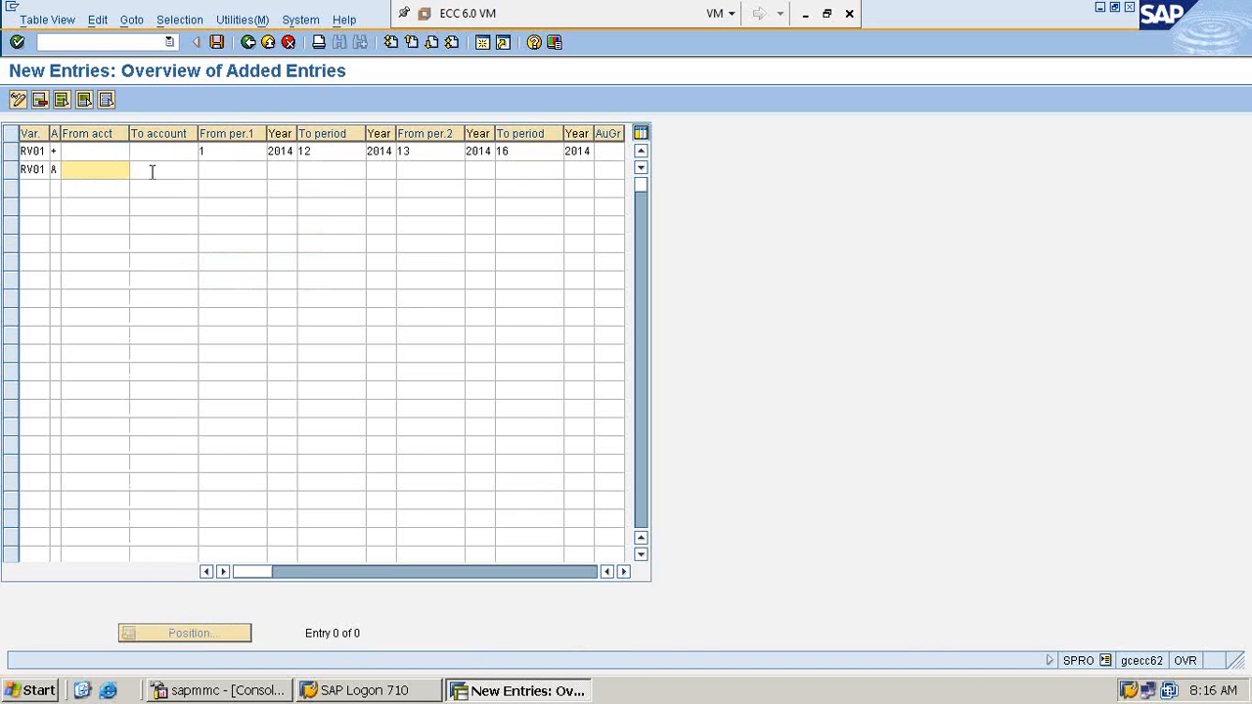
{"action": "left_click", "coordinate": [154, 172]}
{"action": "type", "text": "Z"}
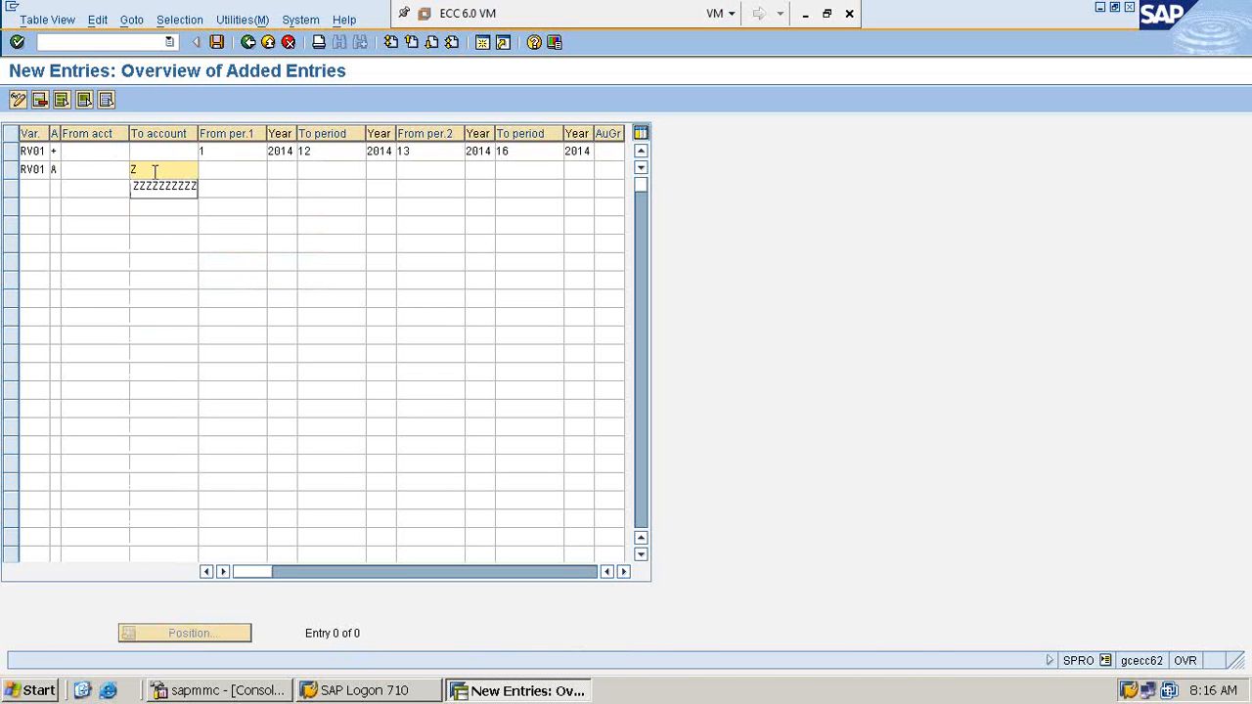
{"action": "key", "text": "Down"}
{"action": "key", "text": "Return"}
Set the Assets entry's first period range from period 1, 2014 to period 12, 2014
{"action": "key", "text": "Tab"}
{"action": "type", "text": "1"}
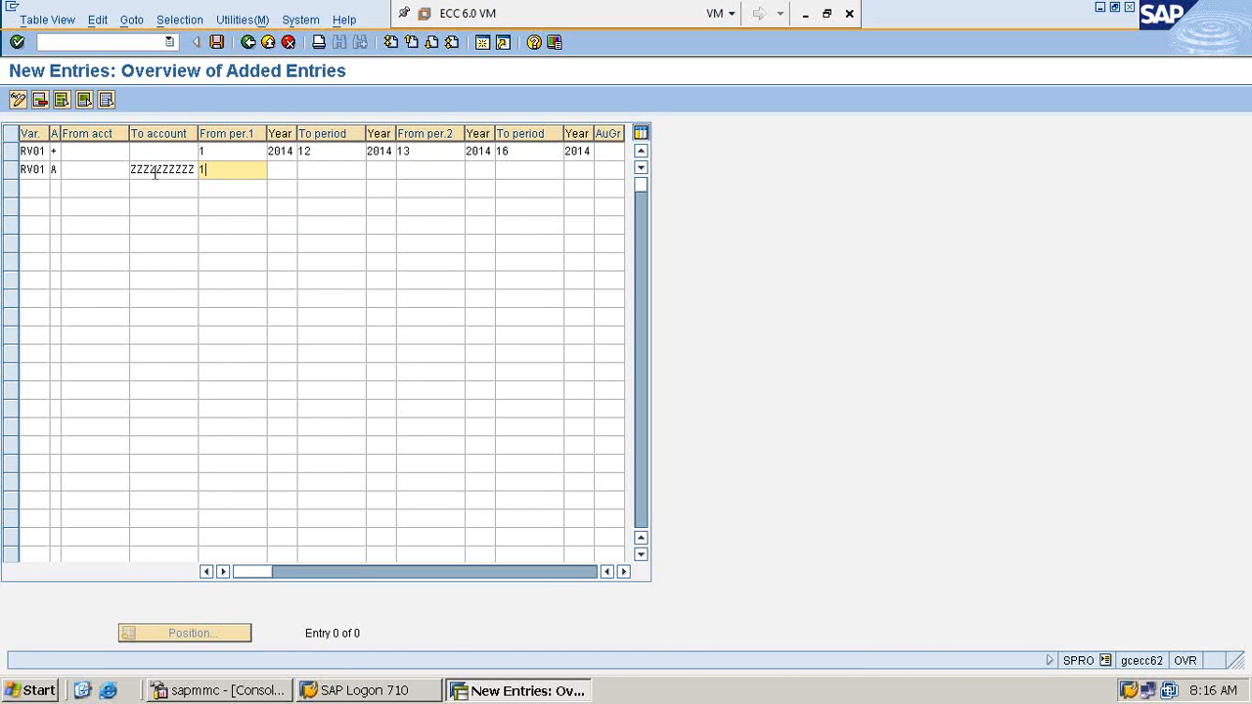
{"action": "key", "text": "Tab"}
{"action": "type", "text": "2"}
{"action": "key", "text": "Down"}
{"action": "key", "text": "Return"}
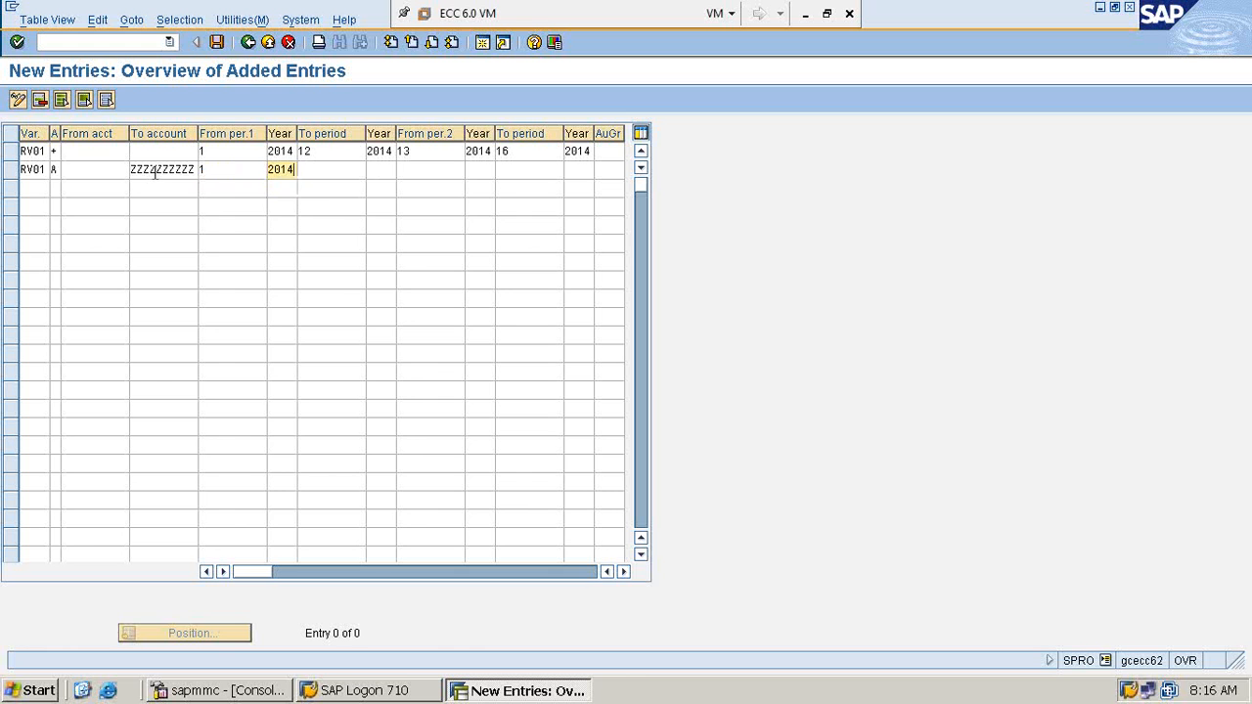
{"action": "key", "text": "Tab"}
{"action": "type", "text": "1"}
{"action": "key", "text": "Down"}
{"action": "key", "text": "Return"}
{"action": "key", "text": "Tab"}
{"action": "type", "text": "2"}
{"action": "key", "text": "Down"}
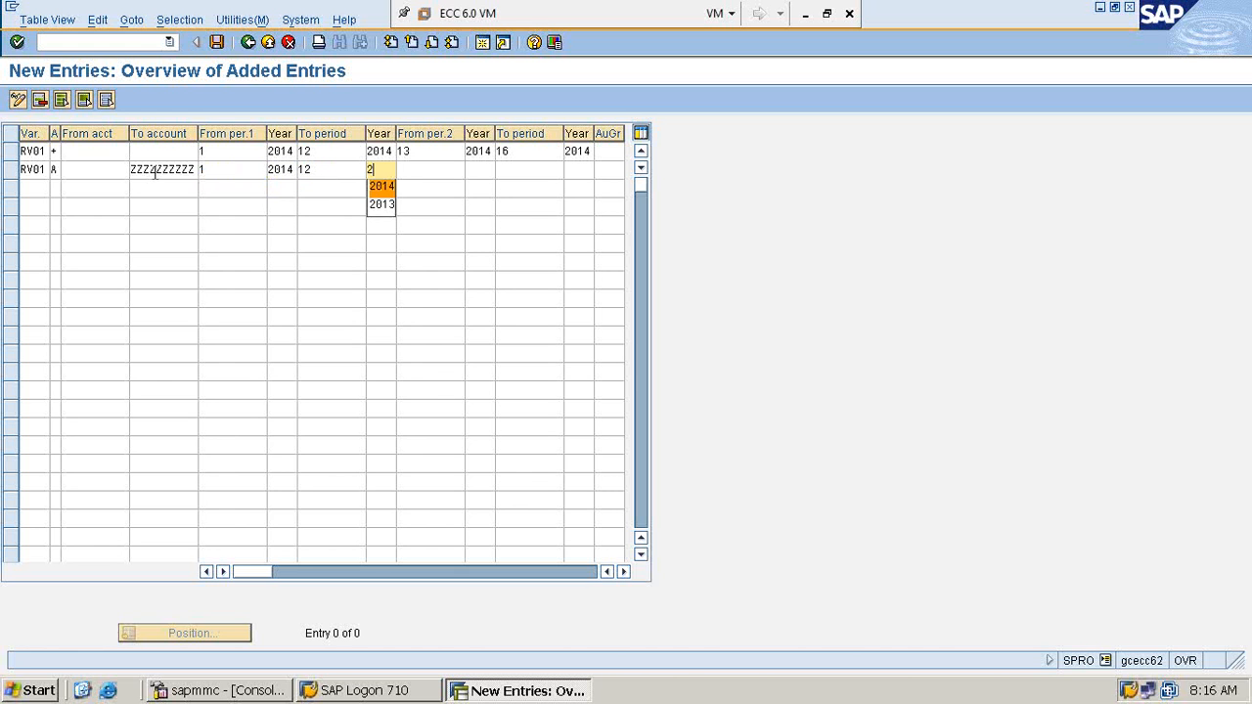
{"action": "key", "text": "Return"}
Set the Assets entry's second period range from period 13, 2014 to period 16, 2014
{"action": "key", "text": "Tab"}
{"action": "type", "text": "1"}
{"action": "key", "text": "Down"}
{"action": "key", "text": "Return"}
{"action": "key", "text": "Tab"}
{"action": "type", "text": "2"}
{"action": "key", "text": "Down"}
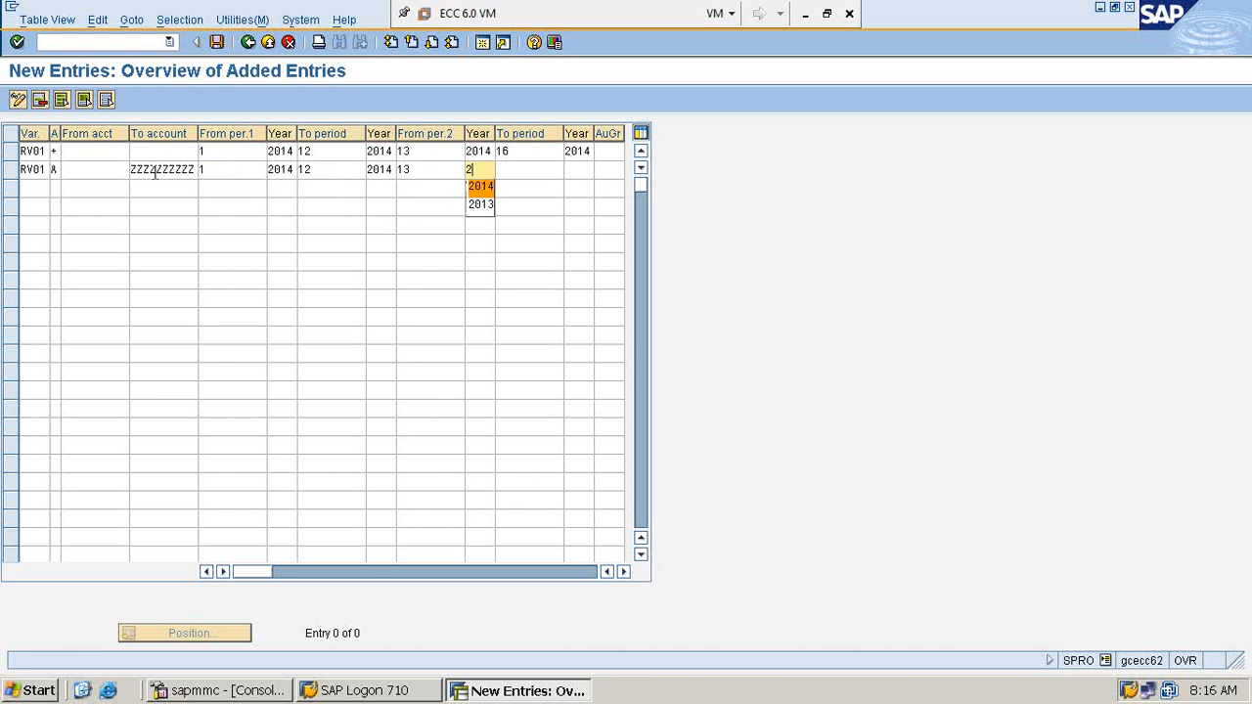
{"action": "key", "text": "Return"}
{"action": "key", "text": "Tab"}
{"action": "type", "text": "1"}
{"action": "key", "text": "Down"}
{"action": "key", "text": "Return"}
{"action": "key", "text": "Tab"}
{"action": "type", "text": "2"}
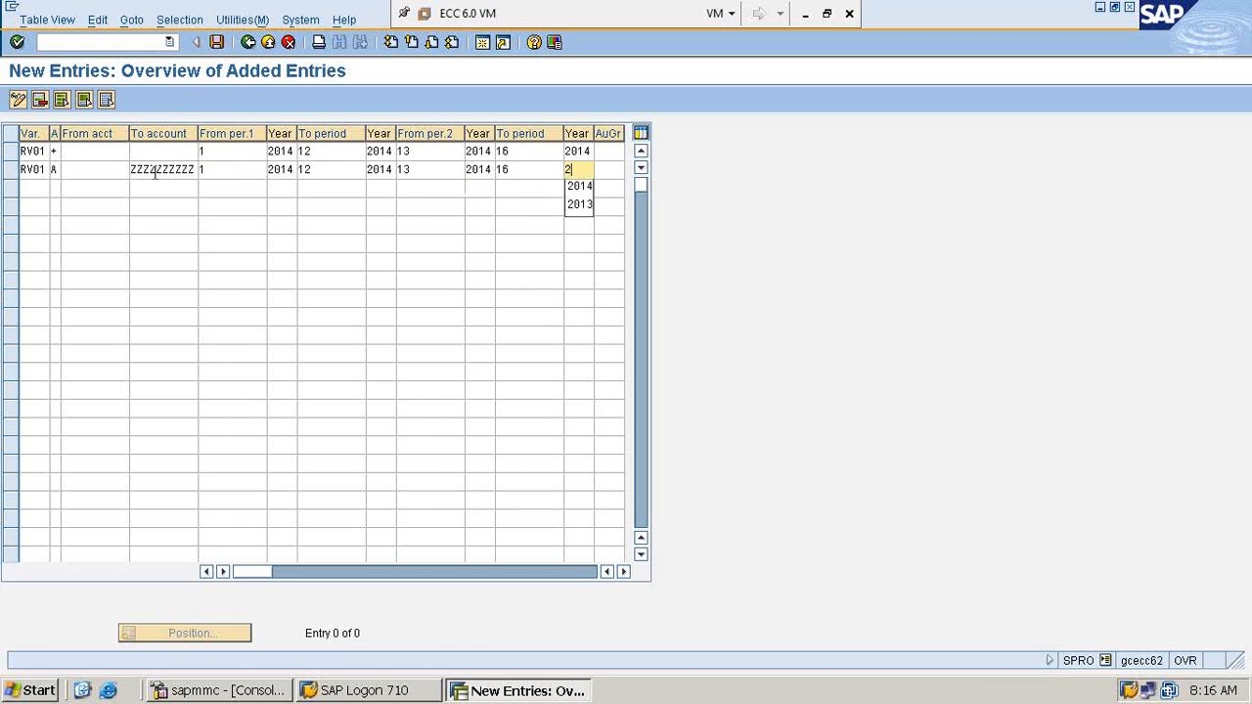
{"action": "key", "text": "Down"}
{"action": "key", "text": "Return"}
Add a third entry for variant RV01 with account type D (Customers) and to account ZZZZZZZZZZ
{"action": "left_click", "coordinate": [27, 187]}
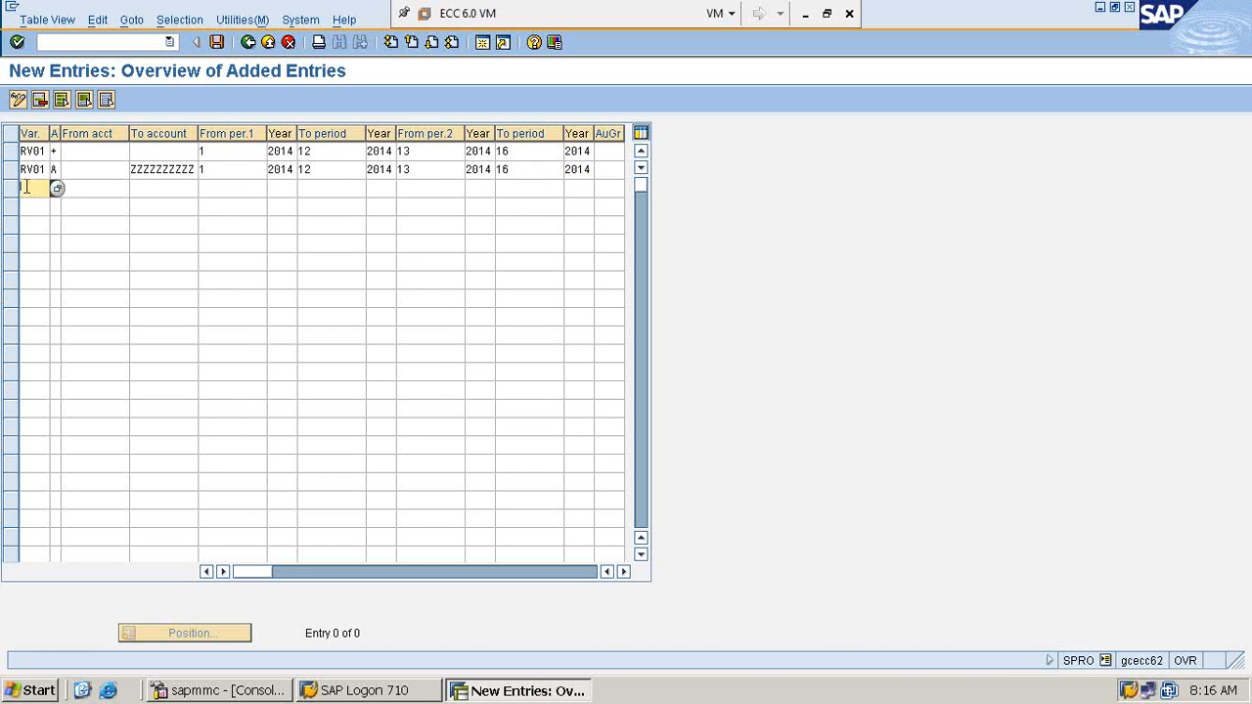
{"action": "type", "text": "RV"}
{"action": "key", "text": "Down"}
{"action": "key", "text": "Return"}
{"action": "type", "text": "D"}
{"action": "key", "text": "Tab"}
{"action": "key", "text": "Tab"}
{"action": "type", "text": "Z"}
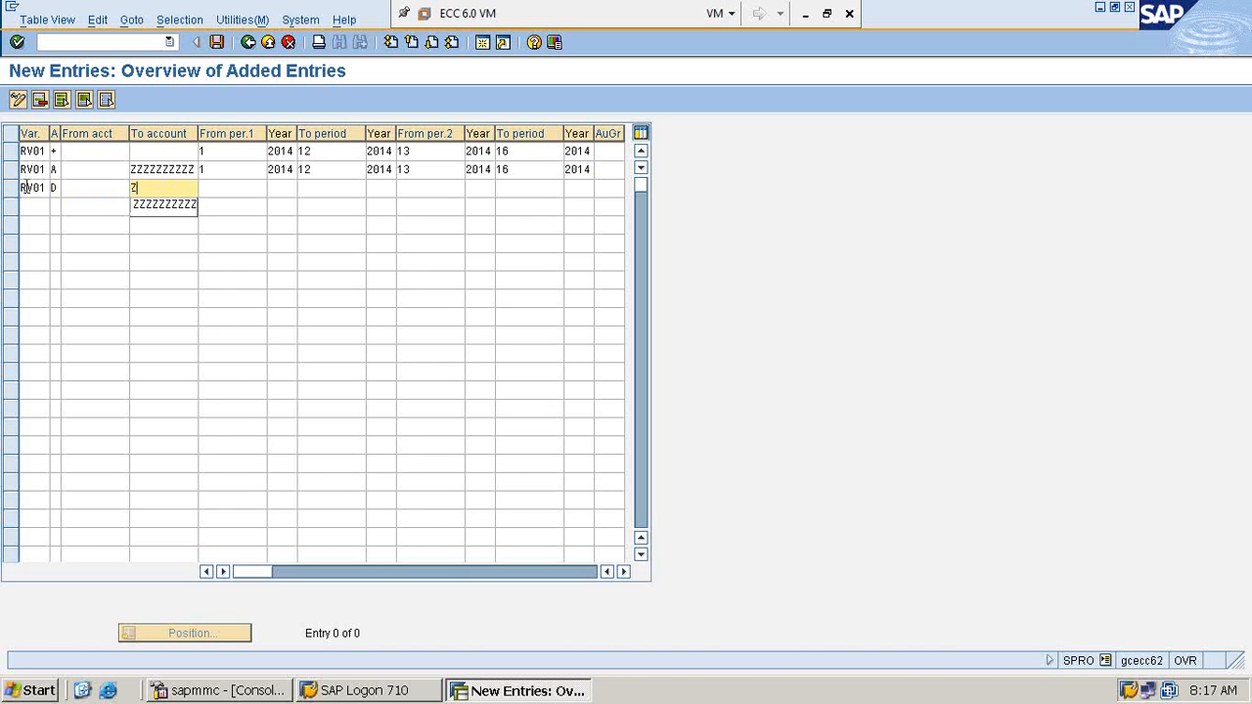
{"action": "key", "text": "Down"}
{"action": "key", "text": "Return"}
Set the Customers entry's first period range from period 1, 2014 to period 12, 2014
{"action": "key", "text": "Tab"}
{"action": "type", "text": "1"}
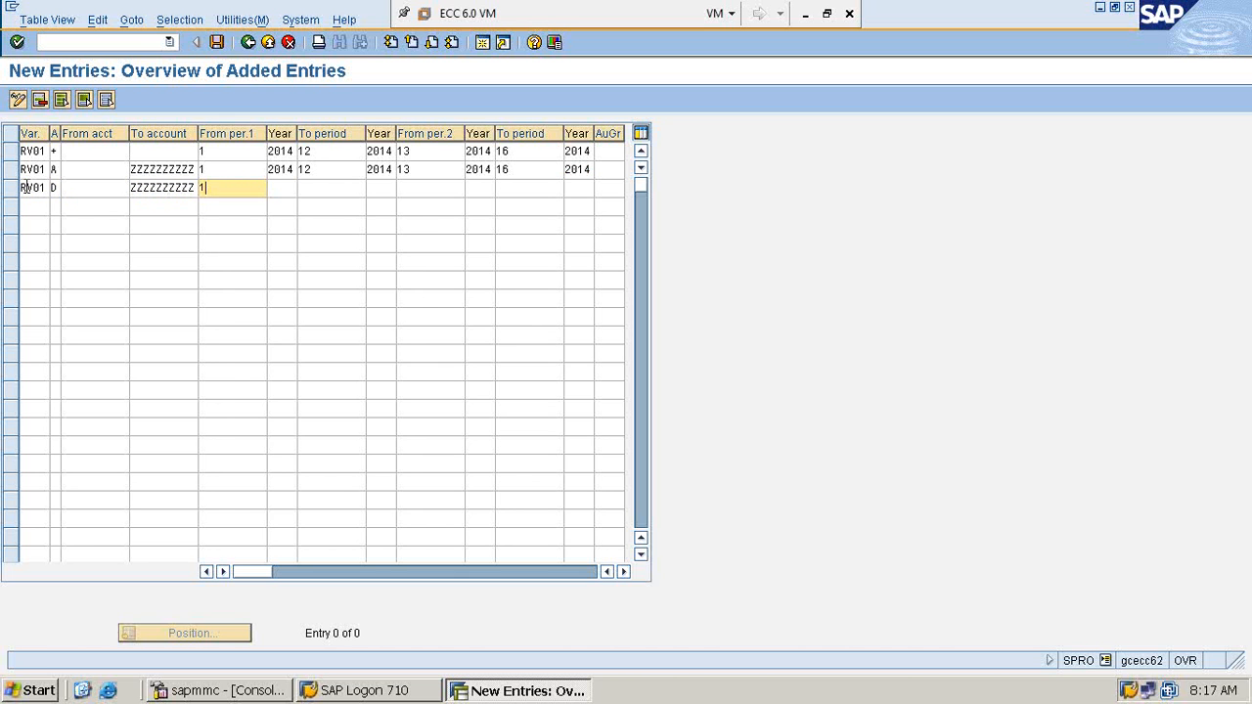
{"action": "key", "text": "Tab"}
{"action": "type", "text": "2"}
{"action": "key", "text": "Down"}
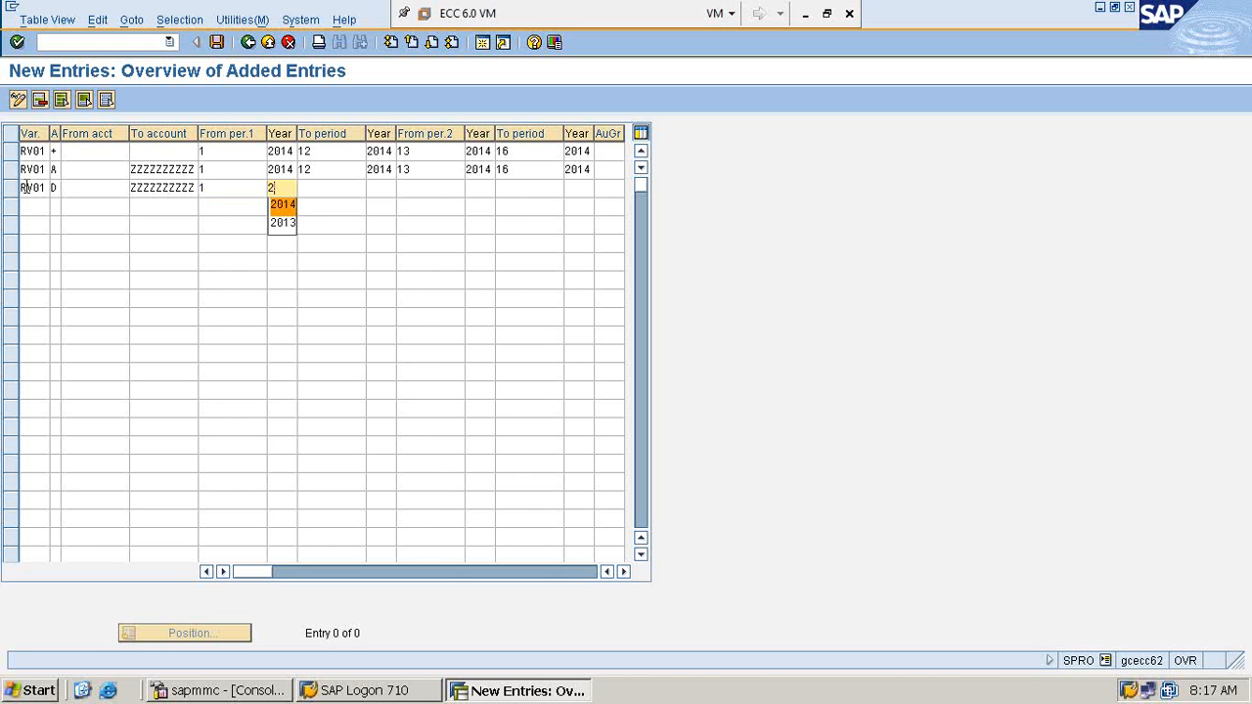
{"action": "key", "text": "Return"}
{"action": "key", "text": "Tab"}
{"action": "type", "text": "12"}
{"action": "key", "text": "Tab"}
{"action": "type", "text": "2"}
{"action": "key", "text": "Down"}
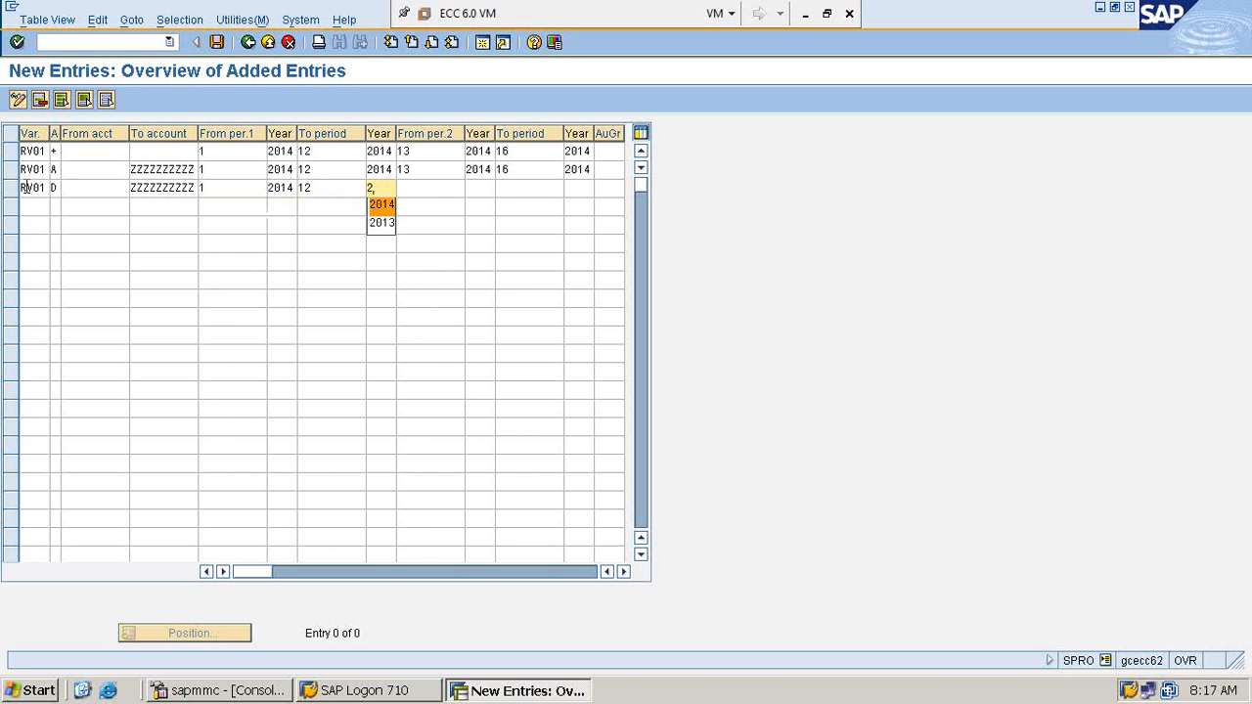
{"action": "key", "text": "Return"}
Set the Customers entry's second period range from period 13, 2014 to period 16, 2014
{"action": "key", "text": "Tab"}
{"action": "type", "text": "1"}
{"action": "key", "text": "Down"}
{"action": "key", "text": "Return"}
{"action": "key", "text": "Tab"}
{"action": "type", "text": "2"}
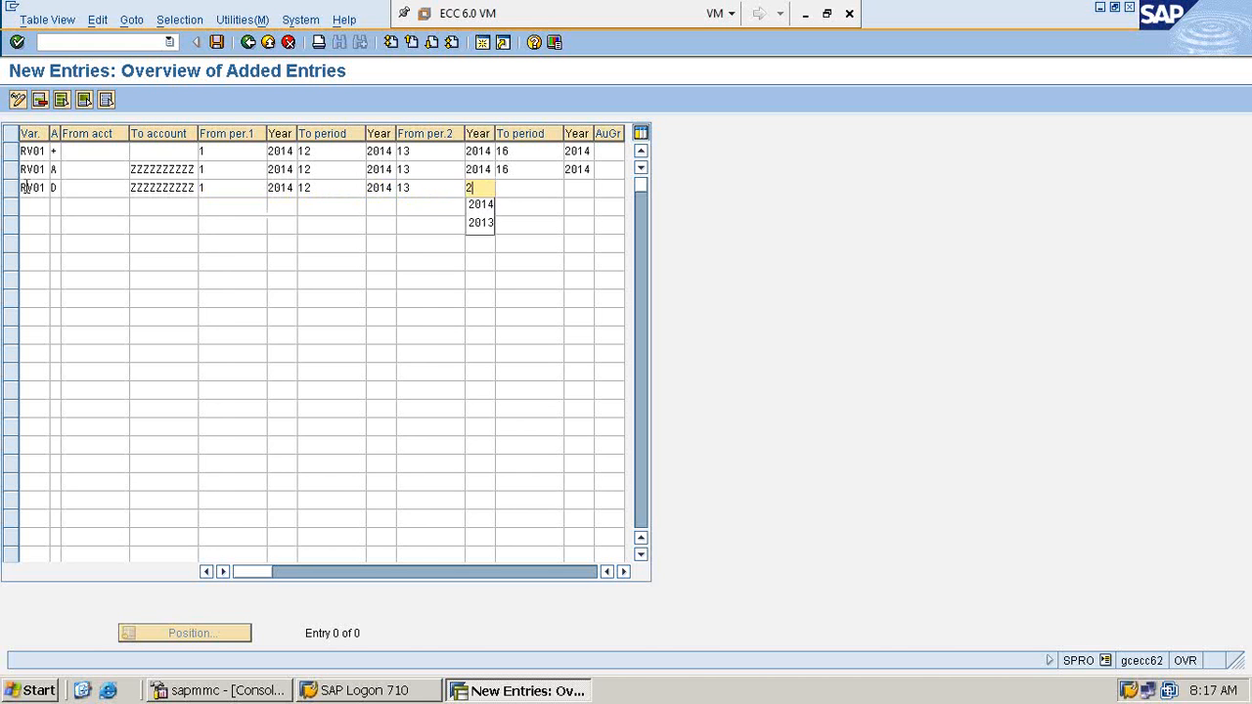
{"action": "key", "text": "Down"}
{"action": "key", "text": "Return"}
{"action": "key", "text": "Tab"}
{"action": "type", "text": "1"}
{"action": "key", "text": "Down"}
{"action": "key", "text": "Return"}
{"action": "key", "text": "Tab"}
{"action": "type", "text": "2"}
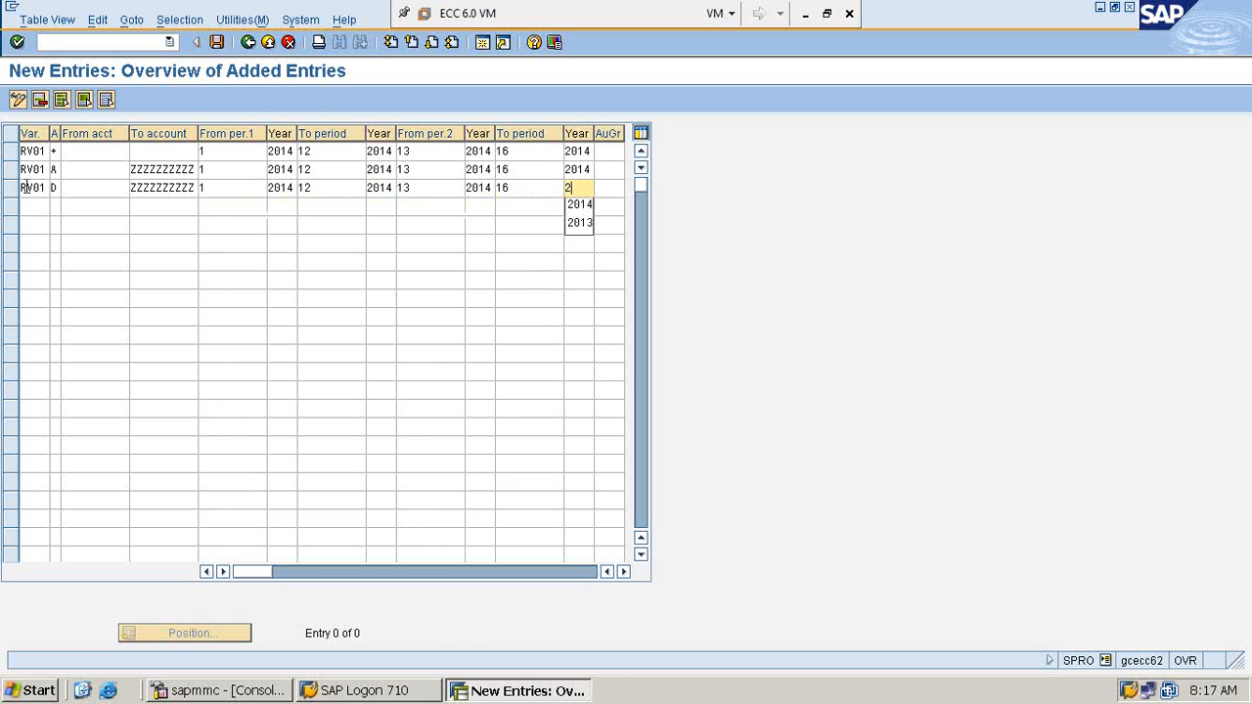
{"action": "key", "text": "Down"}
{"action": "key", "text": "Return"}
Add a fourth entry for variant RV01 with account type K (Vendors)
{"action": "left_click", "coordinate": [39, 206]}
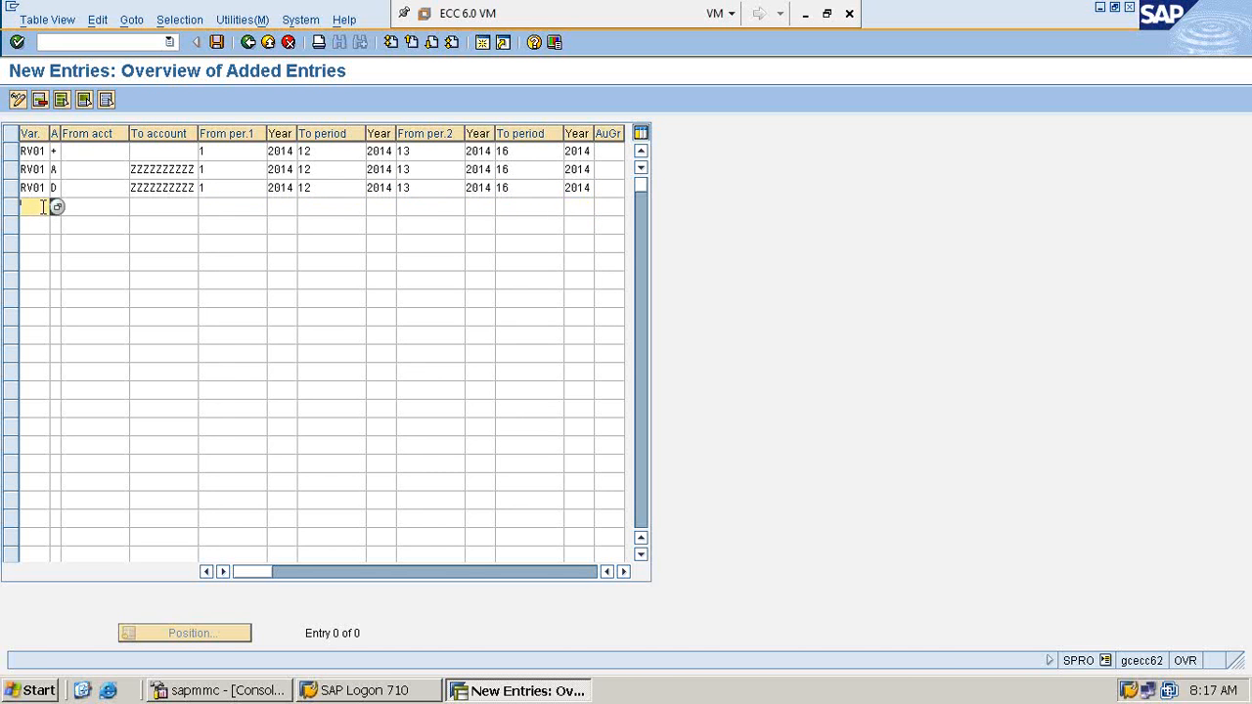
{"action": "type", "text": "R"}
{"action": "key", "text": "Down"}
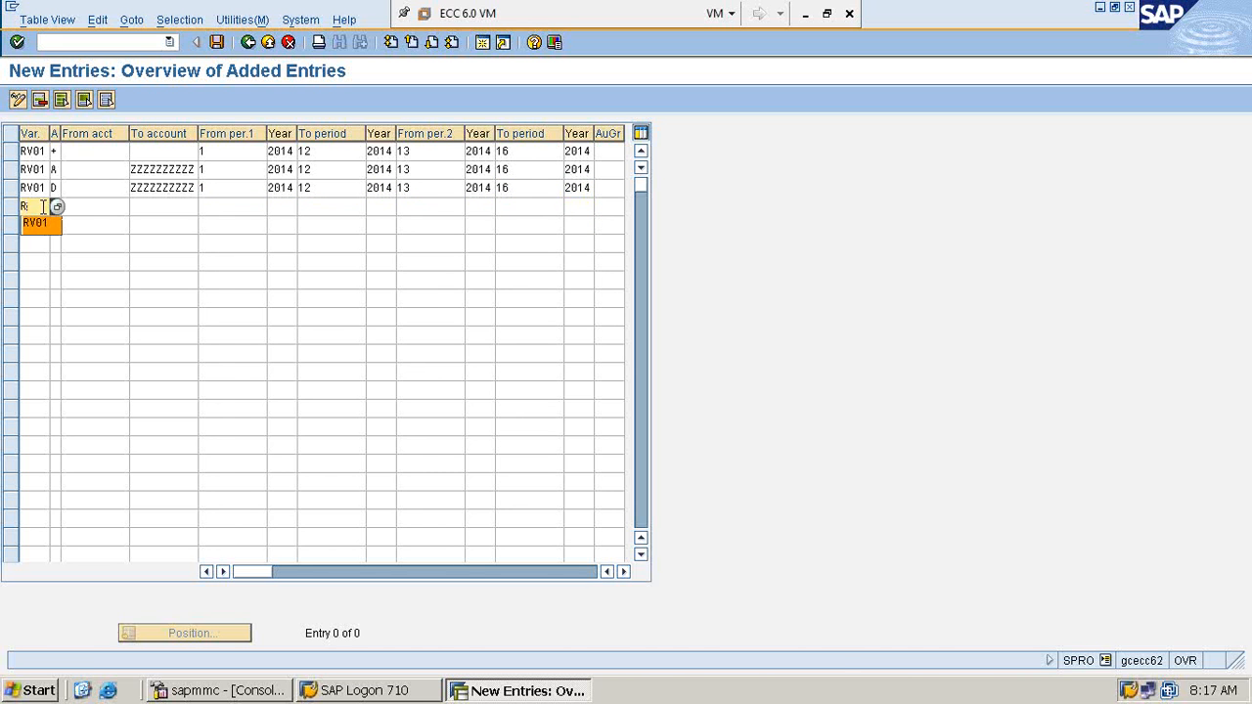
{"action": "key", "text": "Return"}
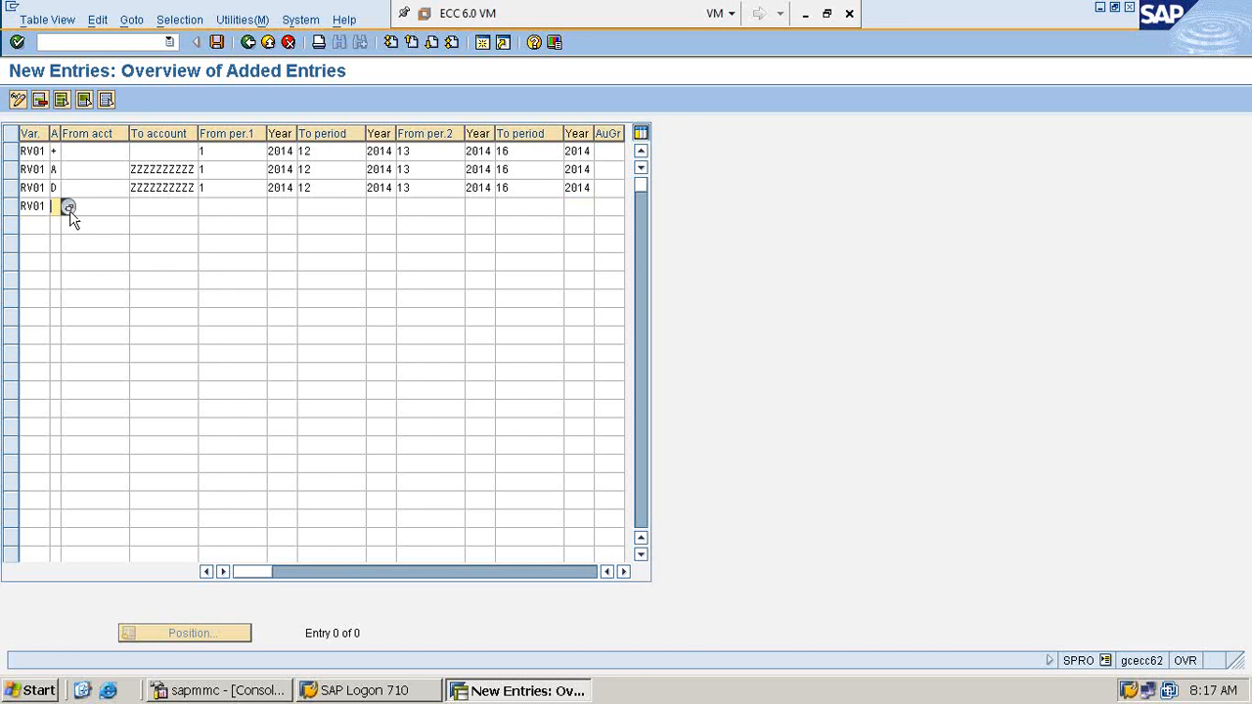
{"action": "left_click", "coordinate": [69, 210]}
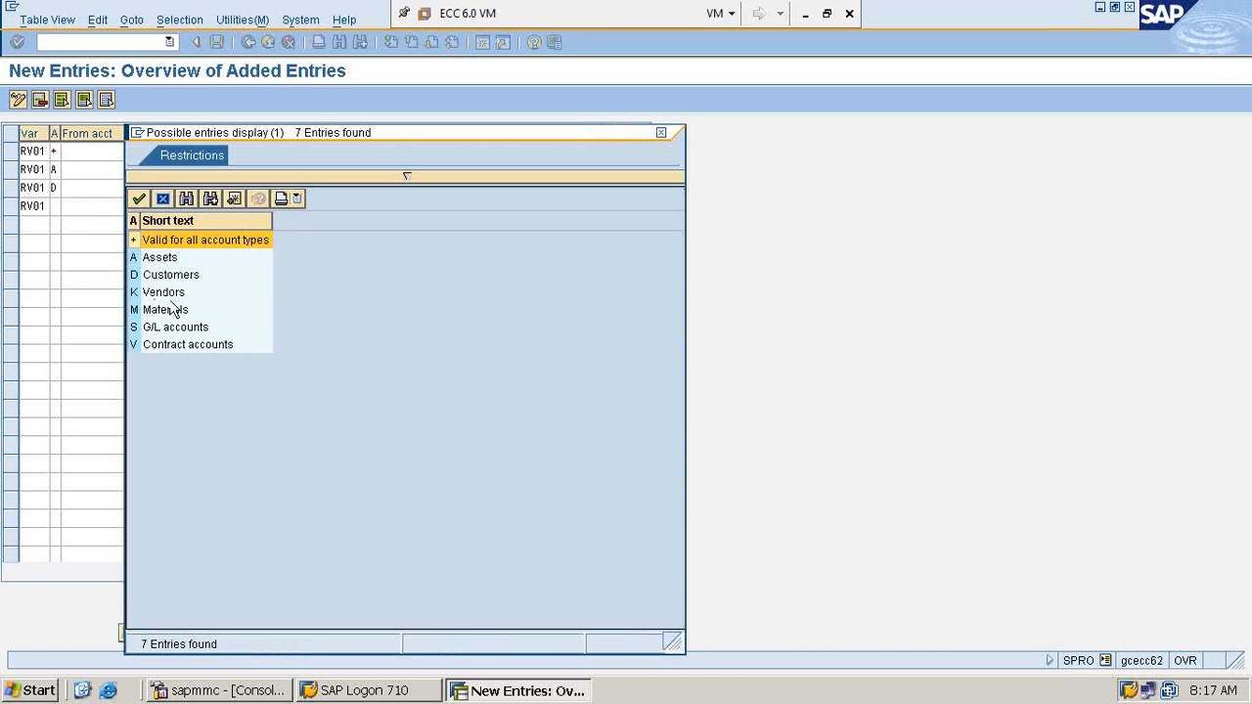
{"action": "double_click", "coordinate": [165, 294]}
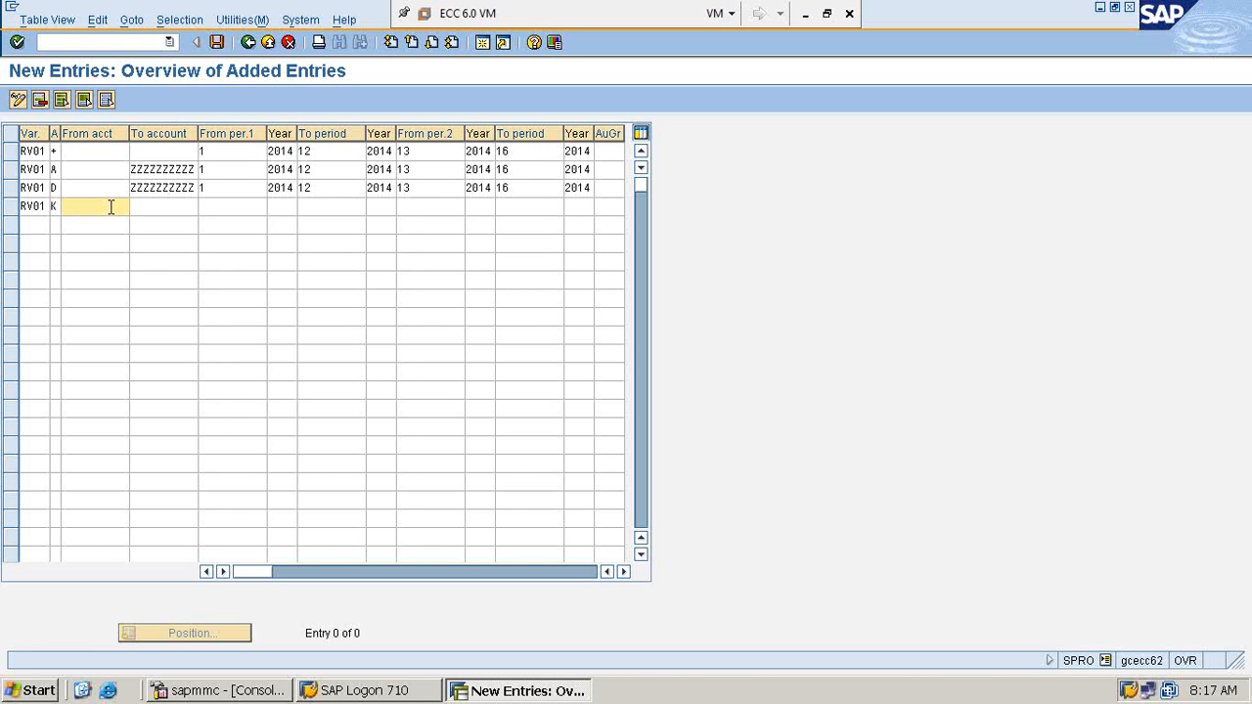
Set the to account of the Vendors entry to ZZZZZZZZZZ
{"action": "key", "text": "Tab"}
{"action": "type", "text": "Z"}
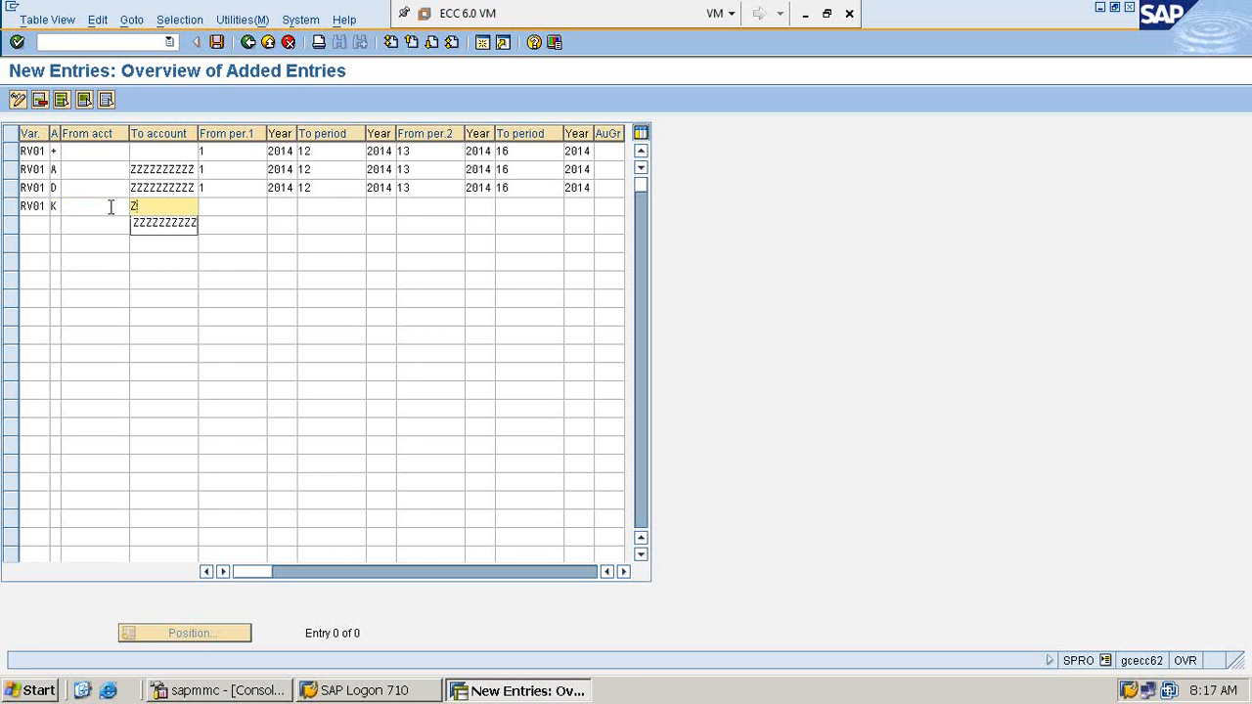
{"action": "key", "text": "Down"}
{"action": "key", "text": "Return"}
Set the Vendors entry's first period range from period 1, 2014 to period 12, 2014
{"action": "key", "text": "Tab"}
{"action": "type", "text": "1"}
{"action": "key", "text": "Tab"}
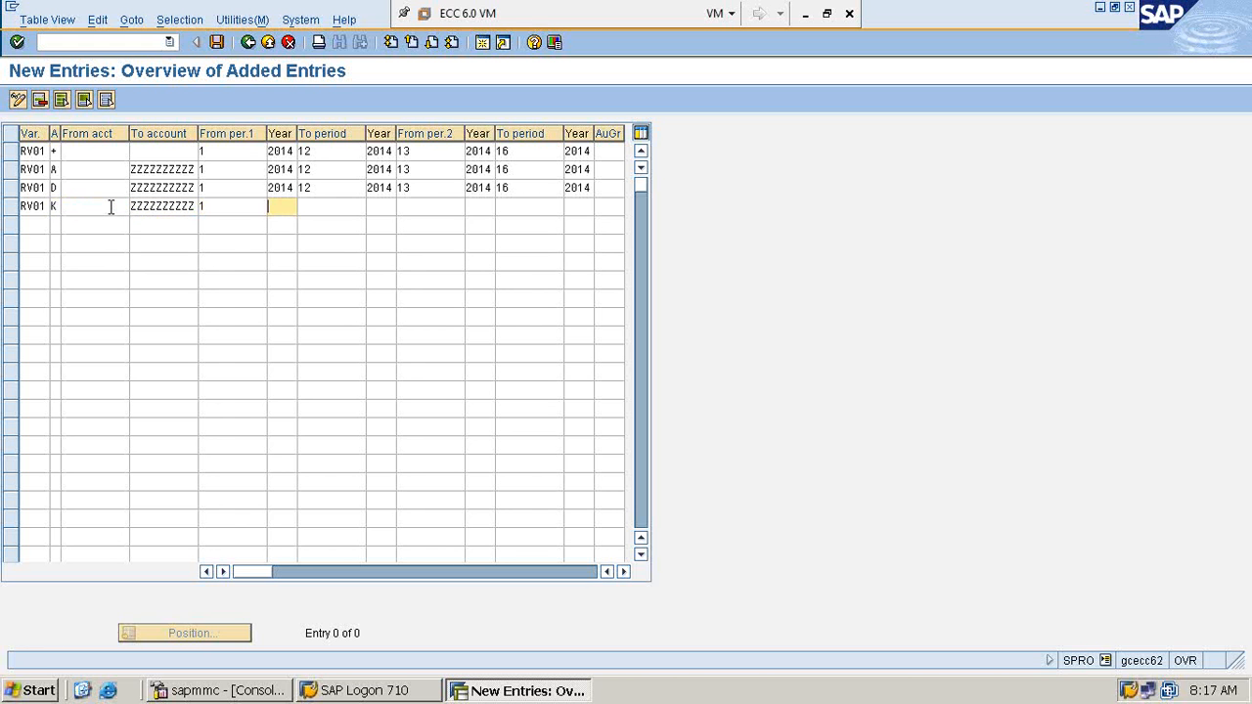
{"action": "type", "text": "2"}
{"action": "key", "text": "Down"}
{"action": "key", "text": "Return"}
{"action": "key", "text": "Tab"}
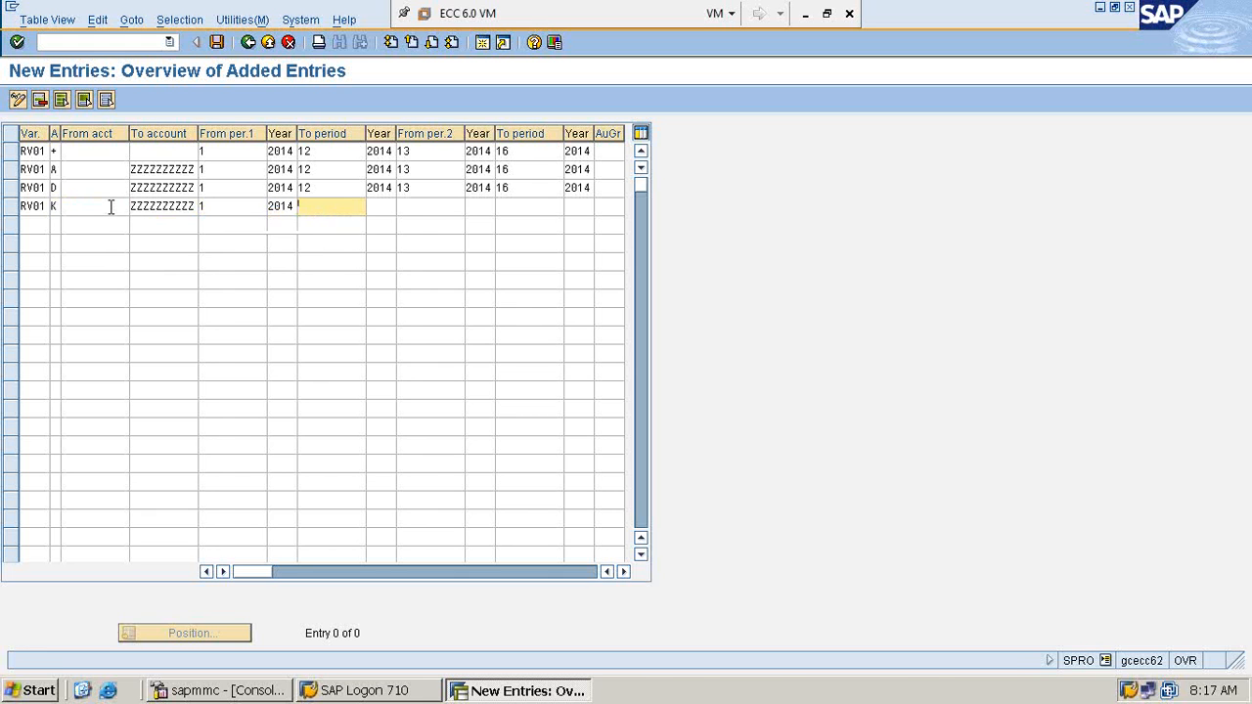
{"action": "type", "text": "12"}
{"action": "key", "text": "Tab"}
{"action": "type", "text": "2"}
{"action": "key", "text": "Down"}
{"action": "key", "text": "Return"}
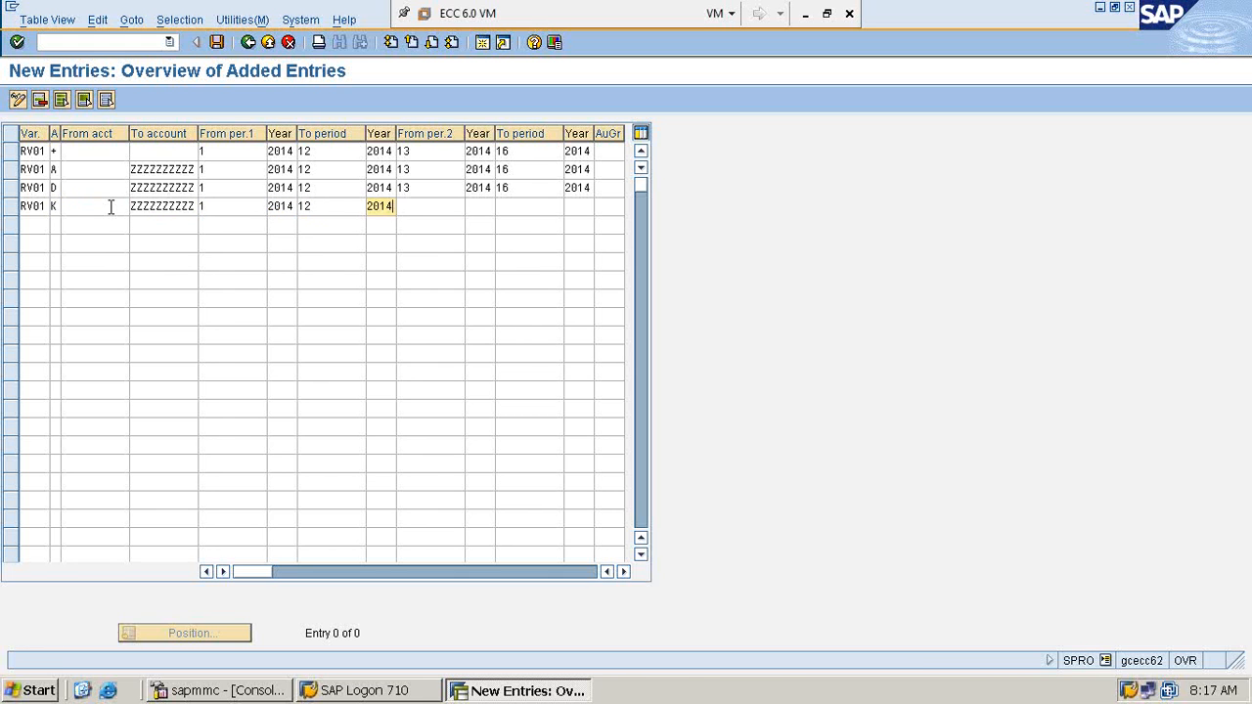
Set the Vendors entry's second period range from period 13, 2014 to period 16, 2014
{"action": "key", "text": "Tab"}
{"action": "type", "text": "1"}
{"action": "key", "text": "Down"}
{"action": "key", "text": "Return"}
{"action": "key", "text": "Tab"}
{"action": "type", "text": "2"}
{"action": "key", "text": "Down"}
{"action": "key", "text": "Return"}
{"action": "key", "text": "Tab"}
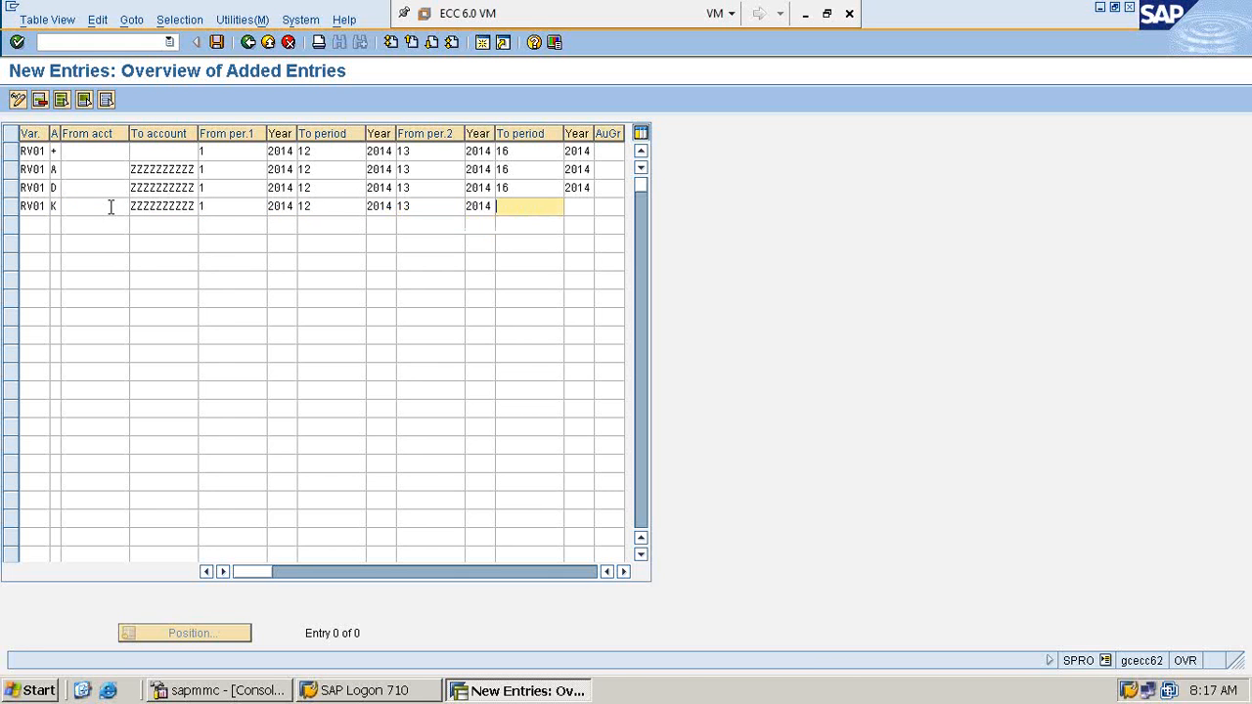
{"action": "type", "text": "1"}
{"action": "key", "text": "Down"}
{"action": "key", "text": "Return"}
{"action": "key", "text": "Tab"}
{"action": "type", "text": "2"}
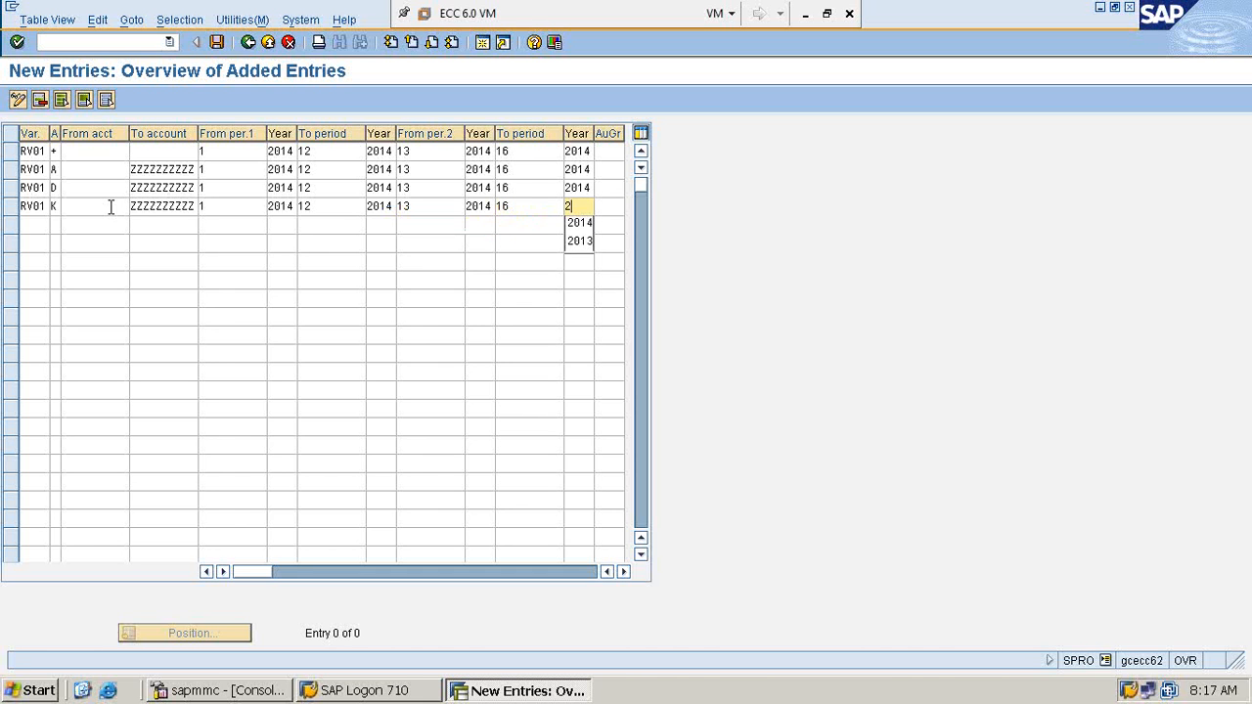
{"action": "key", "text": "Down"}
{"action": "key", "text": "Return"}
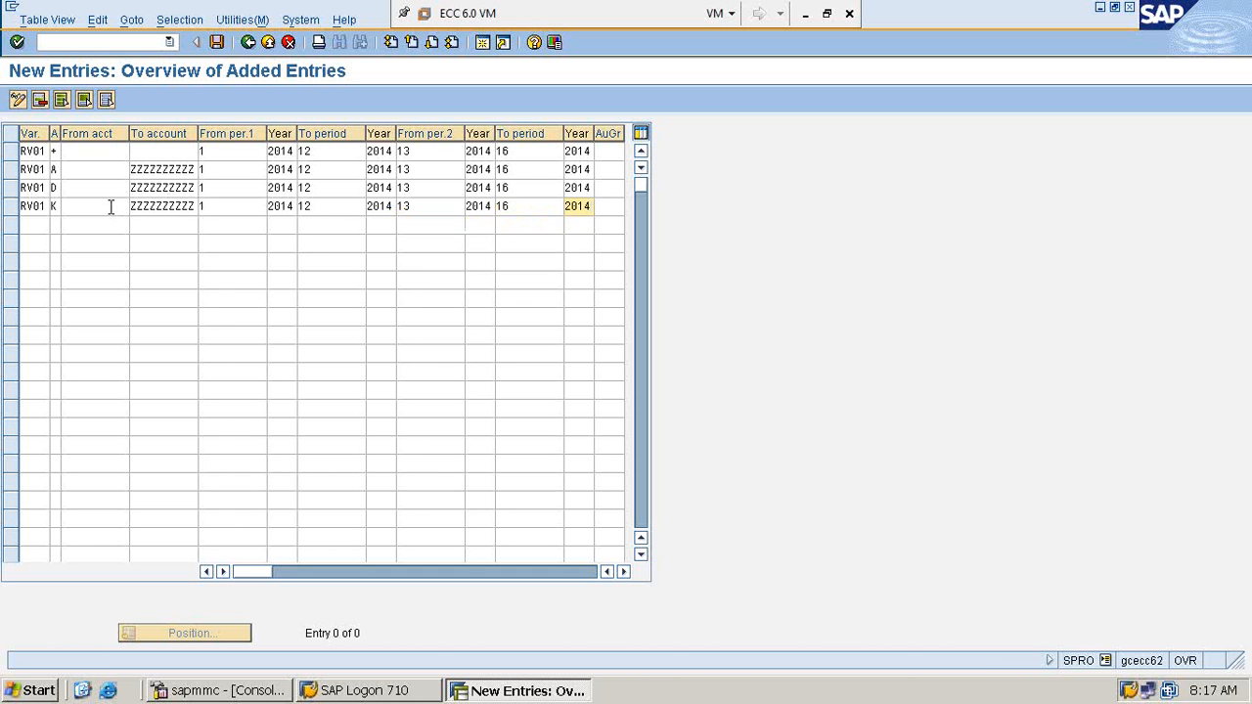
Add a fifth entry for variant RV01 with account type M (Materials) and to account ZZZZZZZZZZ
{"action": "left_click", "coordinate": [30, 224]}
{"action": "type", "text": "R"}
{"action": "key", "text": "Down"}
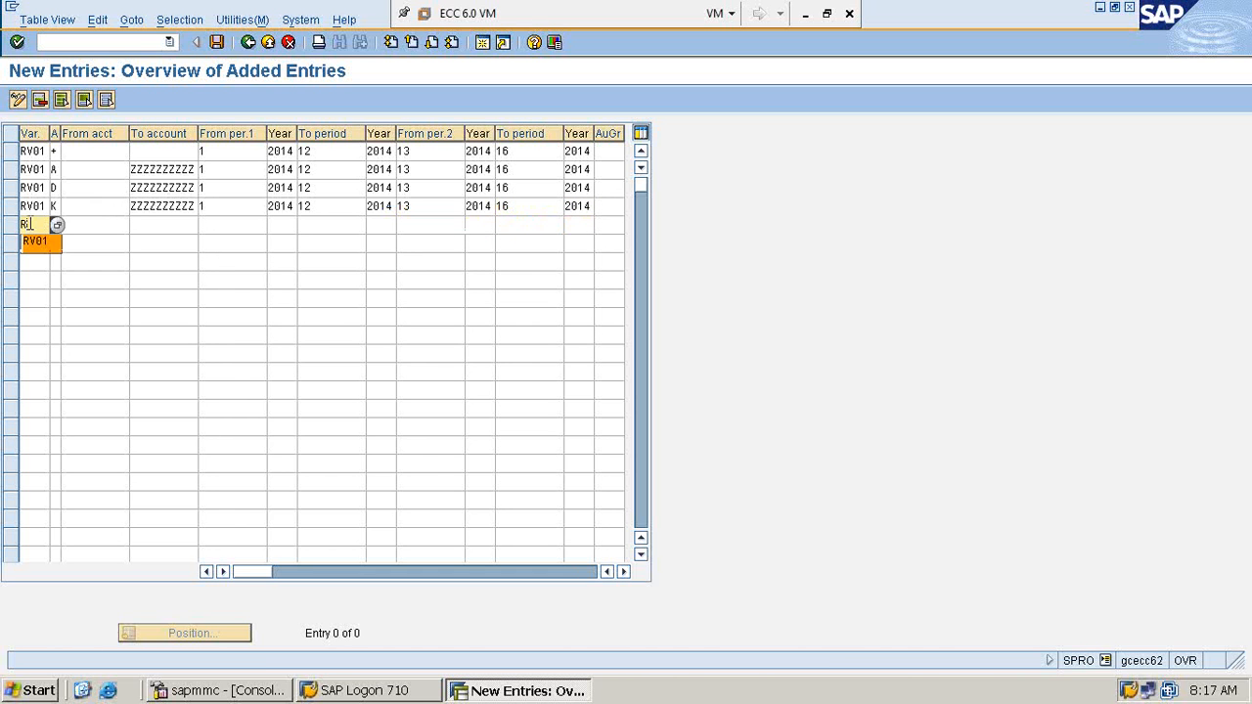
{"action": "key", "text": "Return"}
{"action": "key", "text": "Tab"}
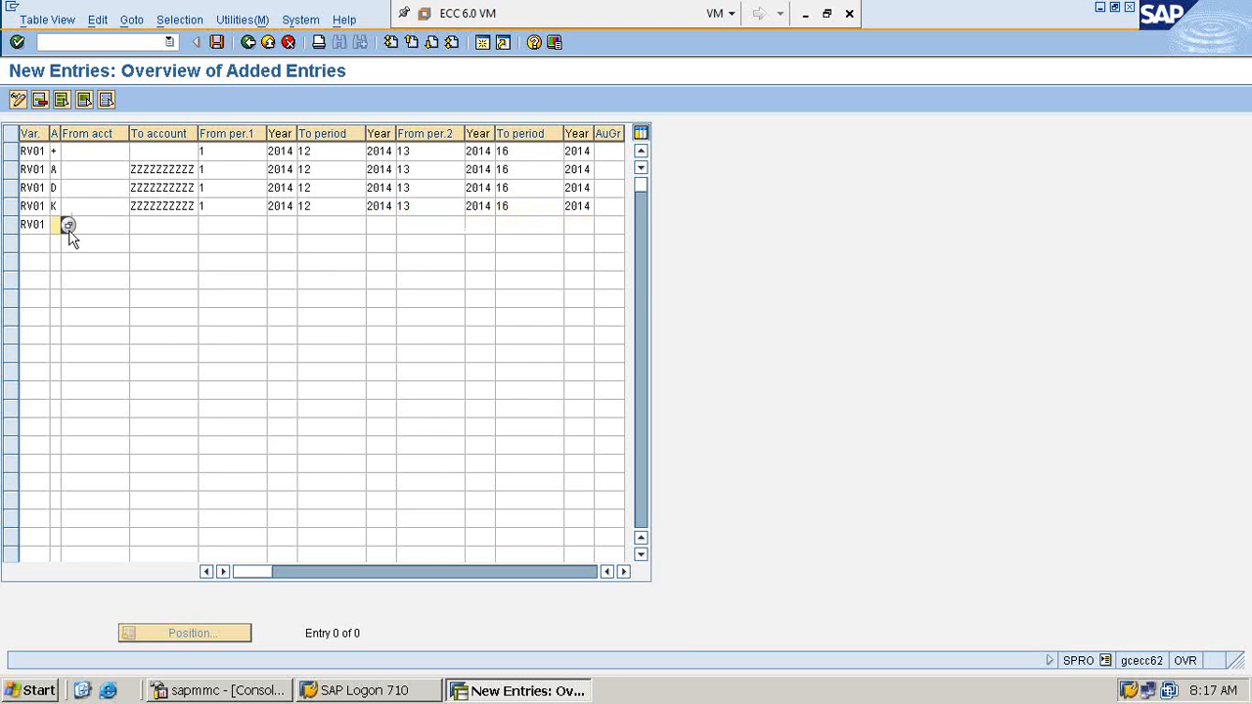
{"action": "left_click", "coordinate": [68, 226]}
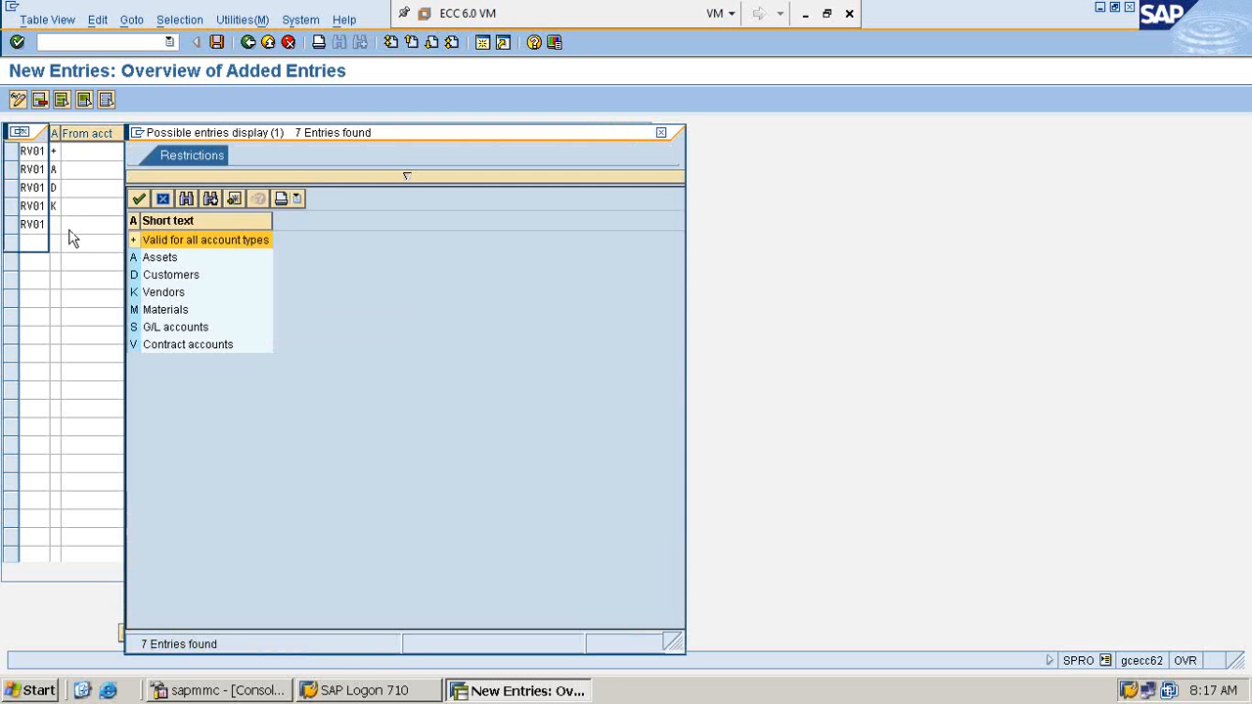
{"action": "double_click", "coordinate": [161, 310]}
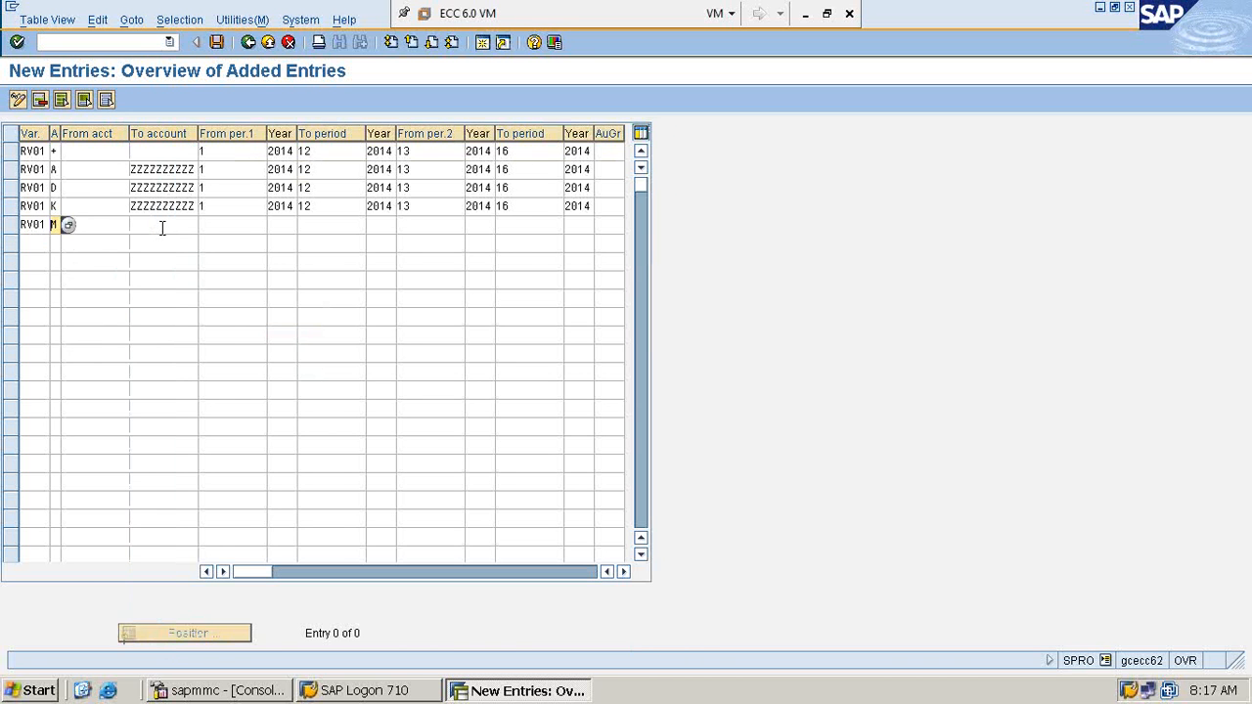
{"action": "left_click", "coordinate": [162, 226]}
{"action": "type", "text": "Z"}
{"action": "key", "text": "Down"}
{"action": "key", "text": "Return"}
Set the Materials entry's first period range from period 1, 2014 to period 12, 2014
{"action": "key", "text": "Tab"}
{"action": "type", "text": "1"}
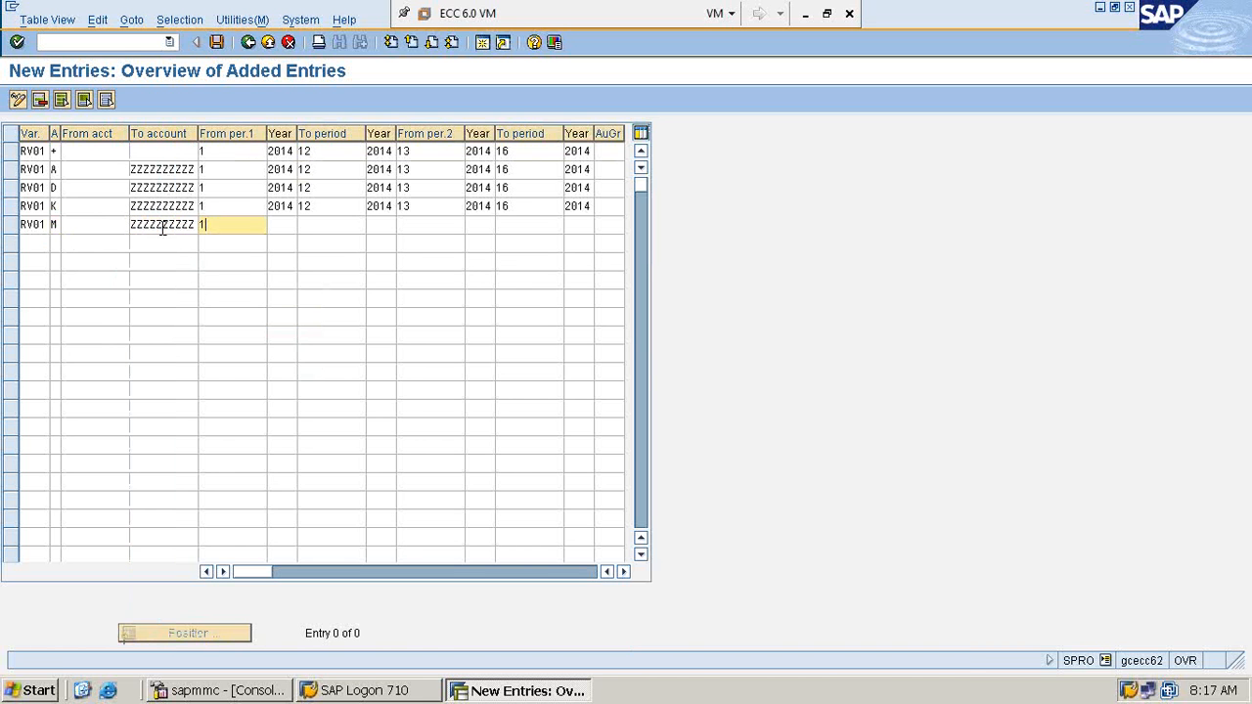
{"action": "key", "text": "Tab"}
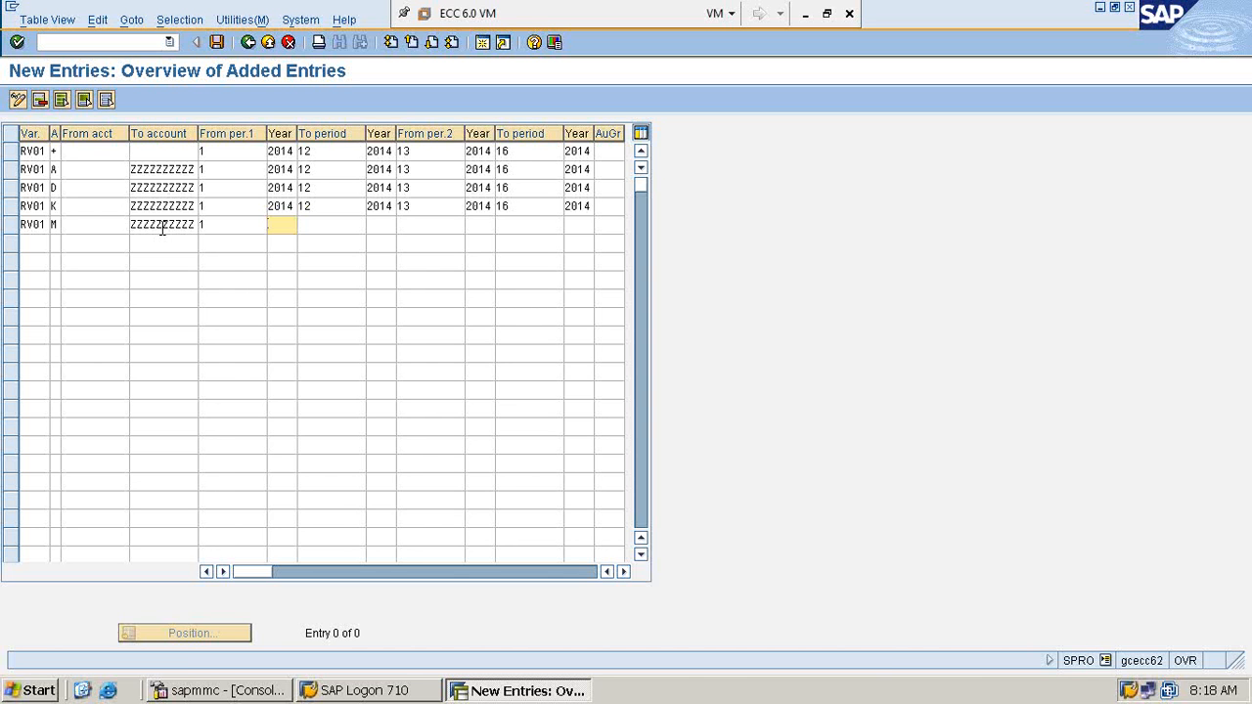
{"action": "type", "text": "2014"}
{"action": "key", "text": "Tab"}
{"action": "type", "text": "1"}
{"action": "key", "text": "Down"}
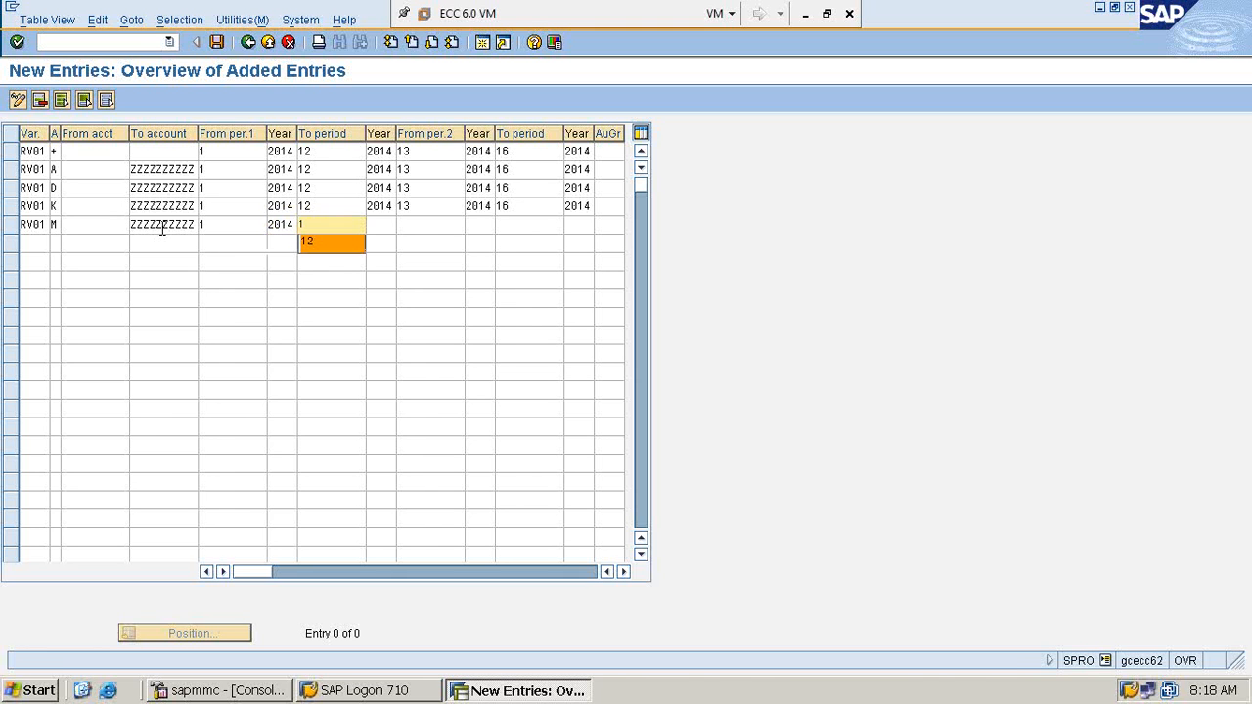
{"action": "key", "text": "Tab"}
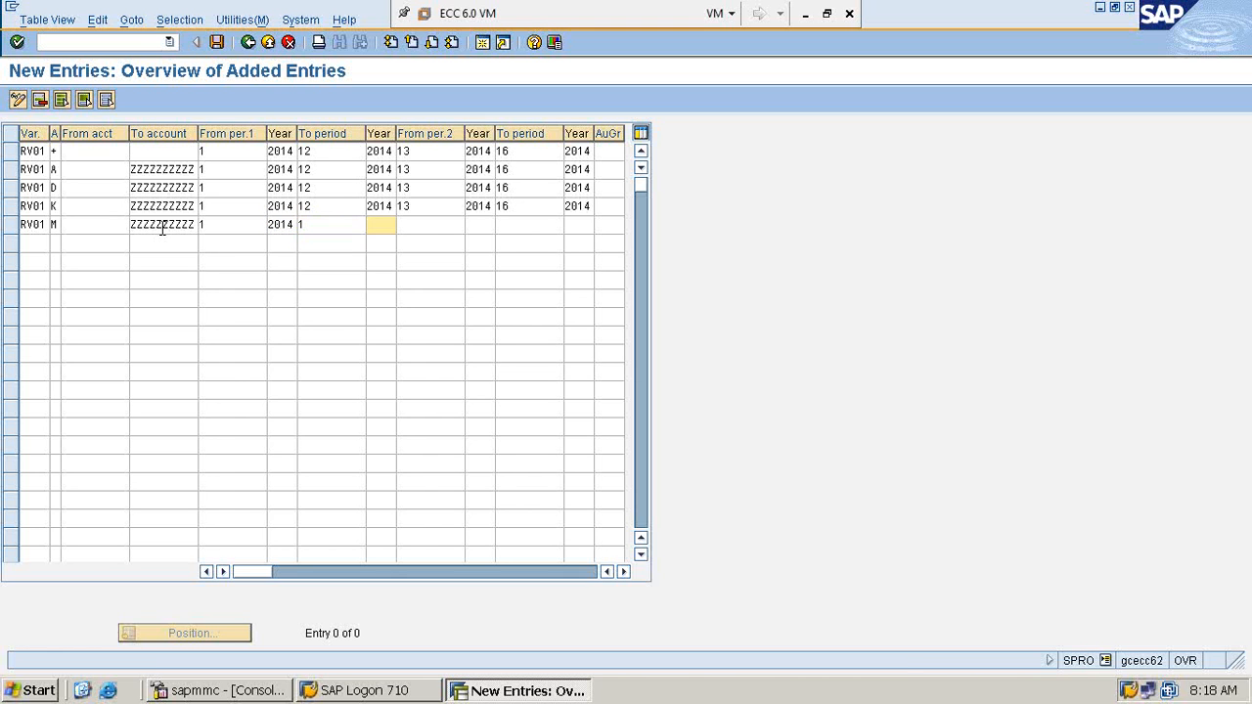
{"action": "left_click", "coordinate": [333, 227]}
{"action": "type", "text": "2"}
{"action": "key", "text": "Tab"}
{"action": "type", "text": "2"}
{"action": "key", "text": "Down"}
Set the Materials entry's second period range from period 13, 2014 to period 16, 2014
{"action": "key", "text": "Tab"}
{"action": "type", "text": "1"}
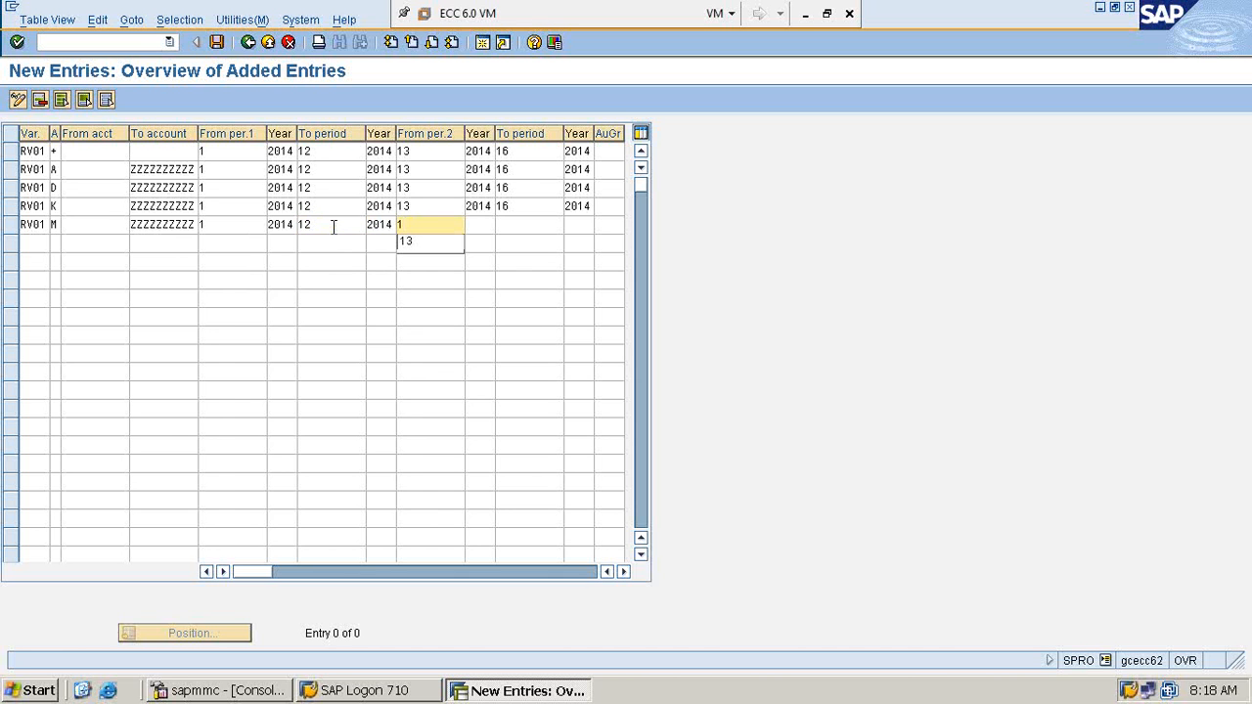
{"action": "key", "text": "Down"}
{"action": "key", "text": "Tab"}
{"action": "type", "text": "2"}
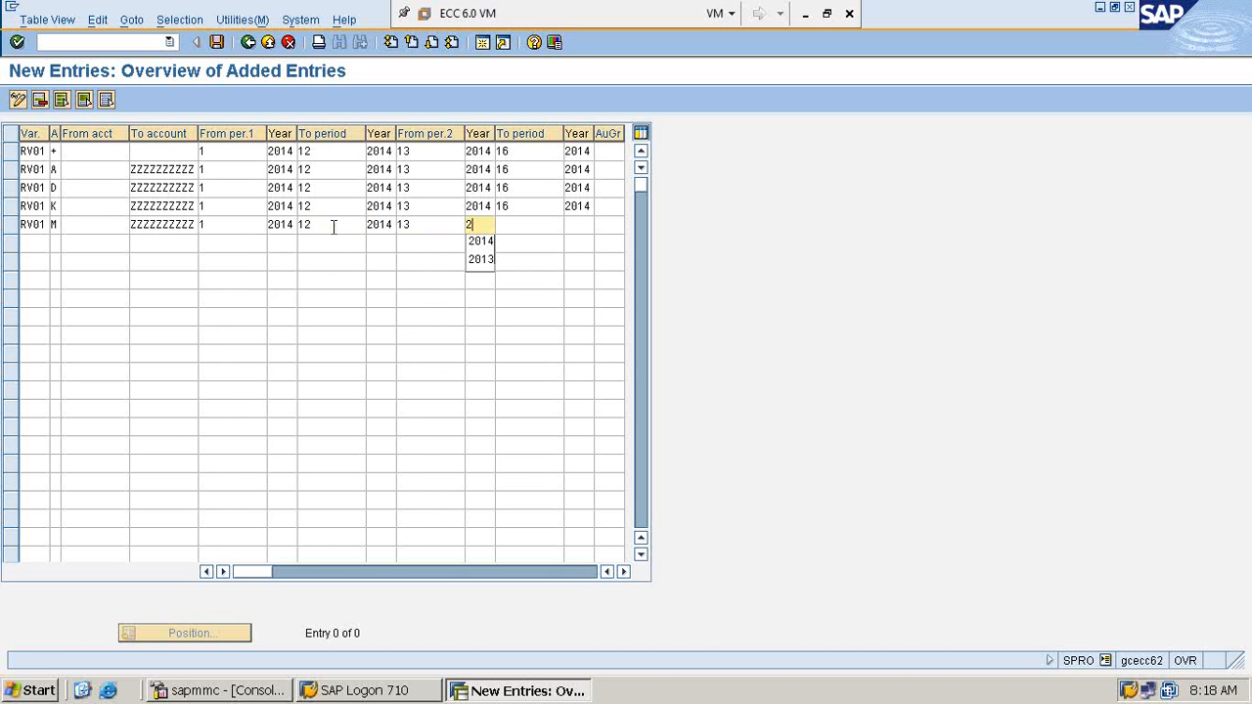
{"action": "key", "text": "Down"}
{"action": "key", "text": "Tab"}
{"action": "type", "text": "1"}
{"action": "key", "text": "Tab"}
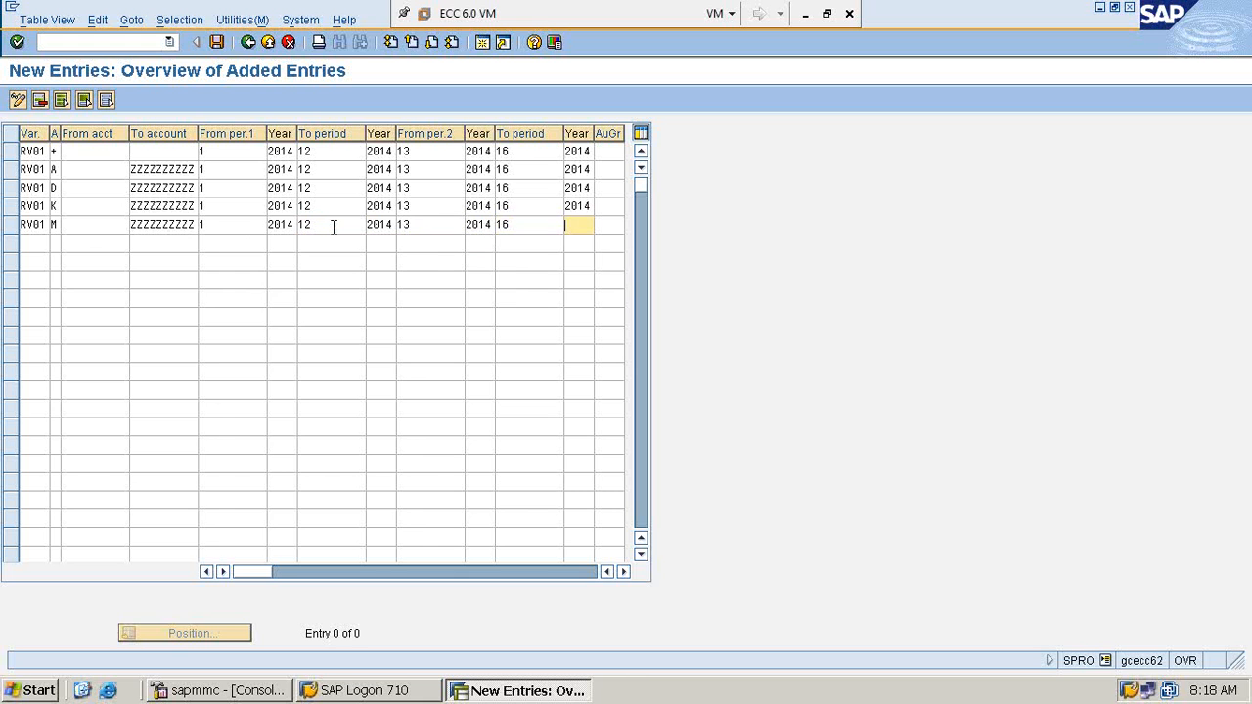
{"action": "type", "text": "2"}
{"action": "key", "text": "Down"}
{"action": "key", "text": "Return"}
Add a sixth entry for variant RV01 with account type S (G/L accounts) and to account ZZZZZZZZZZ
{"action": "left_click", "coordinate": [40, 243]}
{"action": "type", "text": "R"}
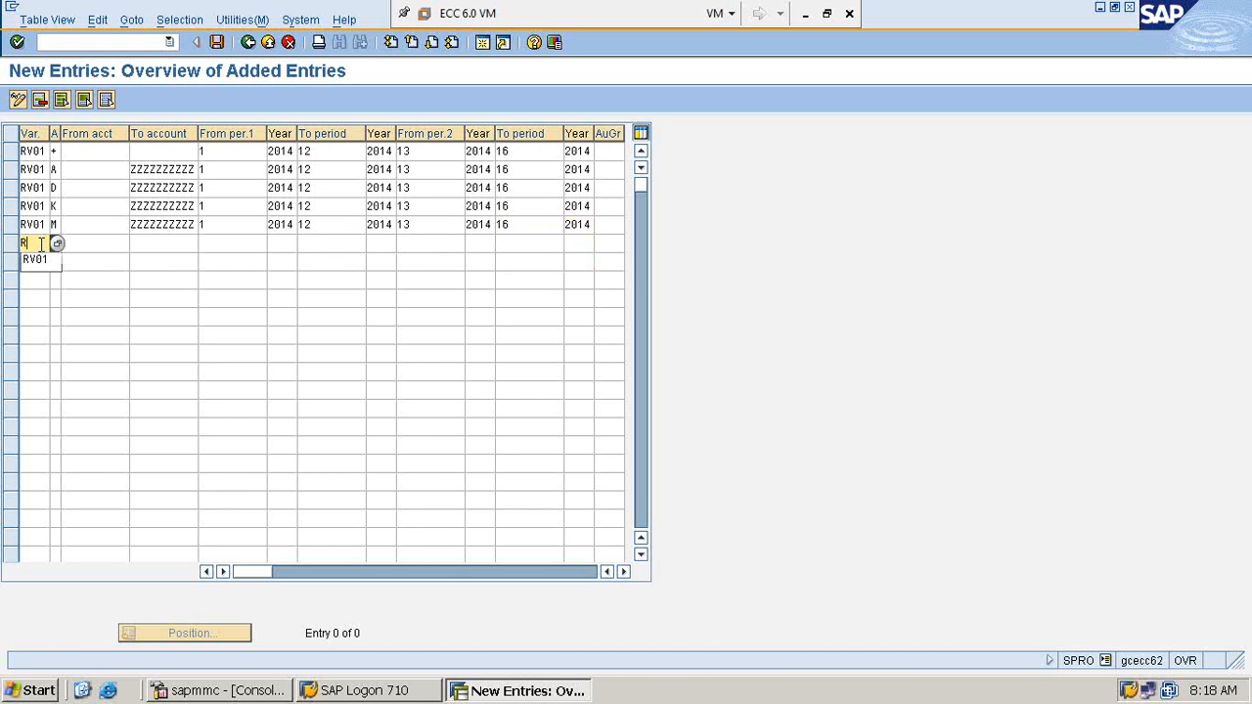
{"action": "key", "text": "Down"}
{"action": "key", "text": "Tab"}
{"action": "type", "text": "S"}
{"action": "key", "text": "Tab"}
{"action": "key", "text": "Tab"}
{"action": "type", "text": "Z"}
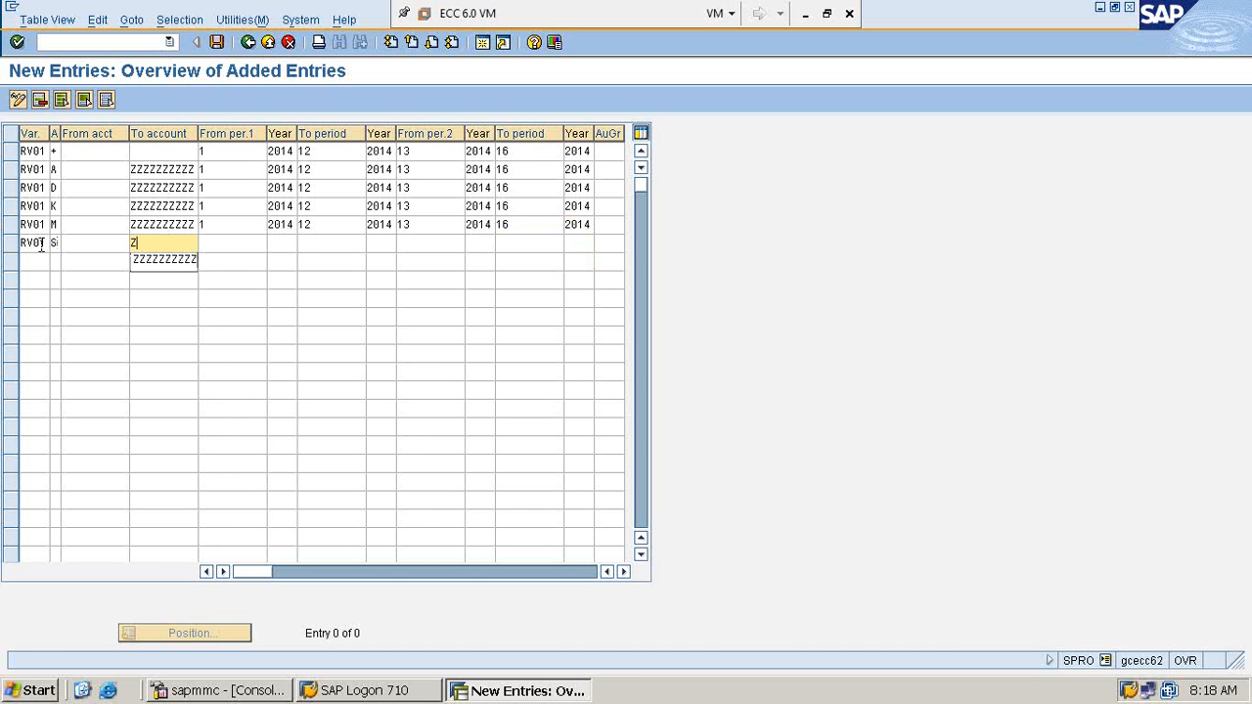
{"action": "key", "text": "Down"}
Set the G/L accounts entry's first period range from period 1, 2014 to period 12, 2014
{"action": "key", "text": "Tab"}
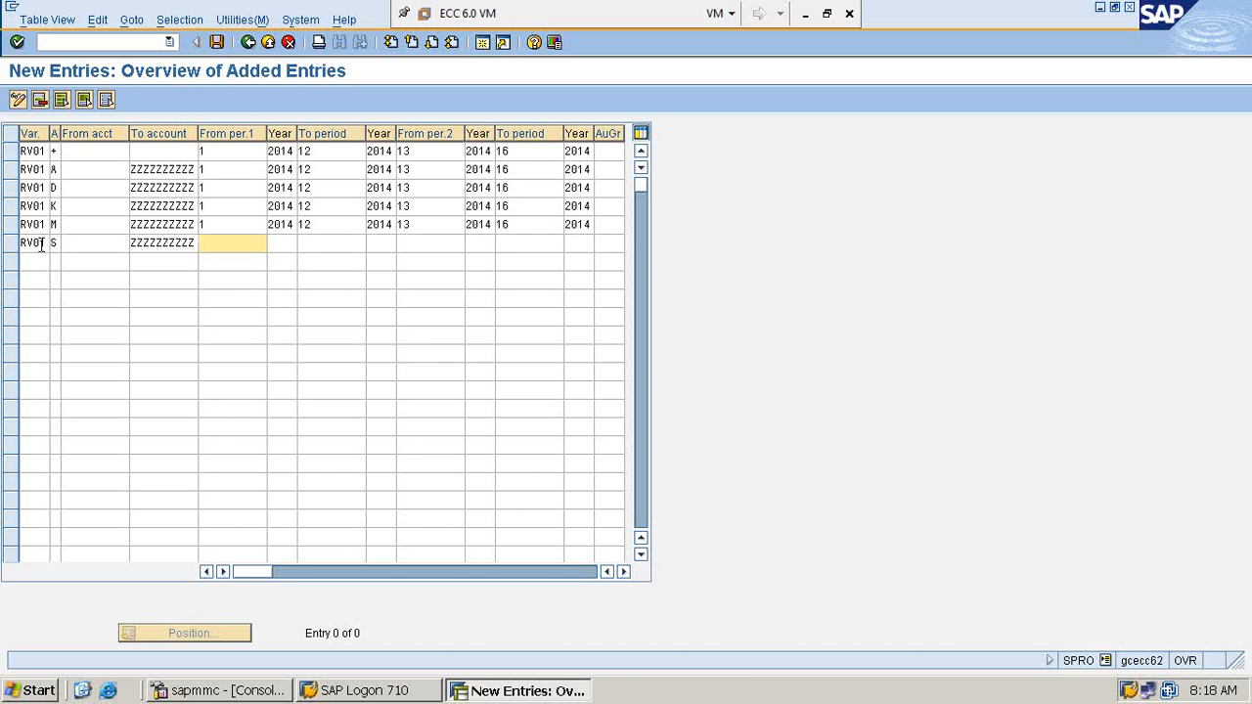
{"action": "type", "text": "1"}
{"action": "key", "text": "Tab"}
{"action": "type", "text": "2"}
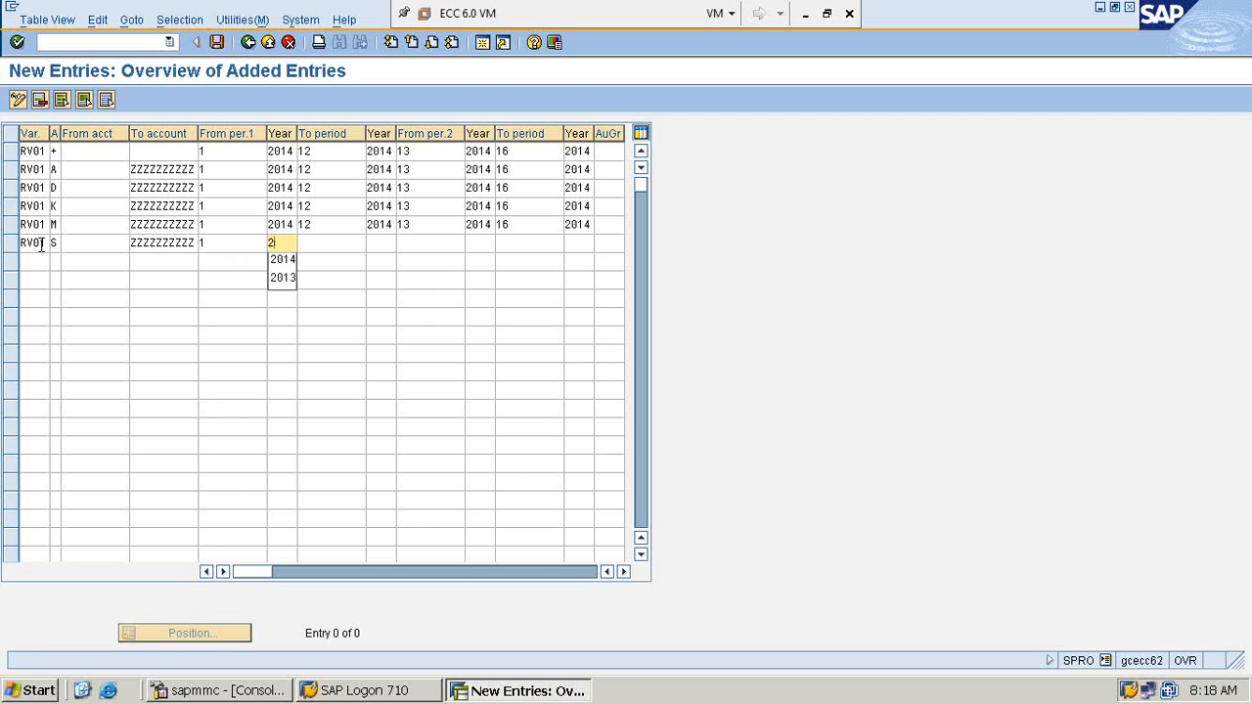
{"action": "type", "text": "014"}
{"action": "key", "text": "Tab"}
{"action": "type", "text": "12"}
{"action": "key", "text": "Tab"}
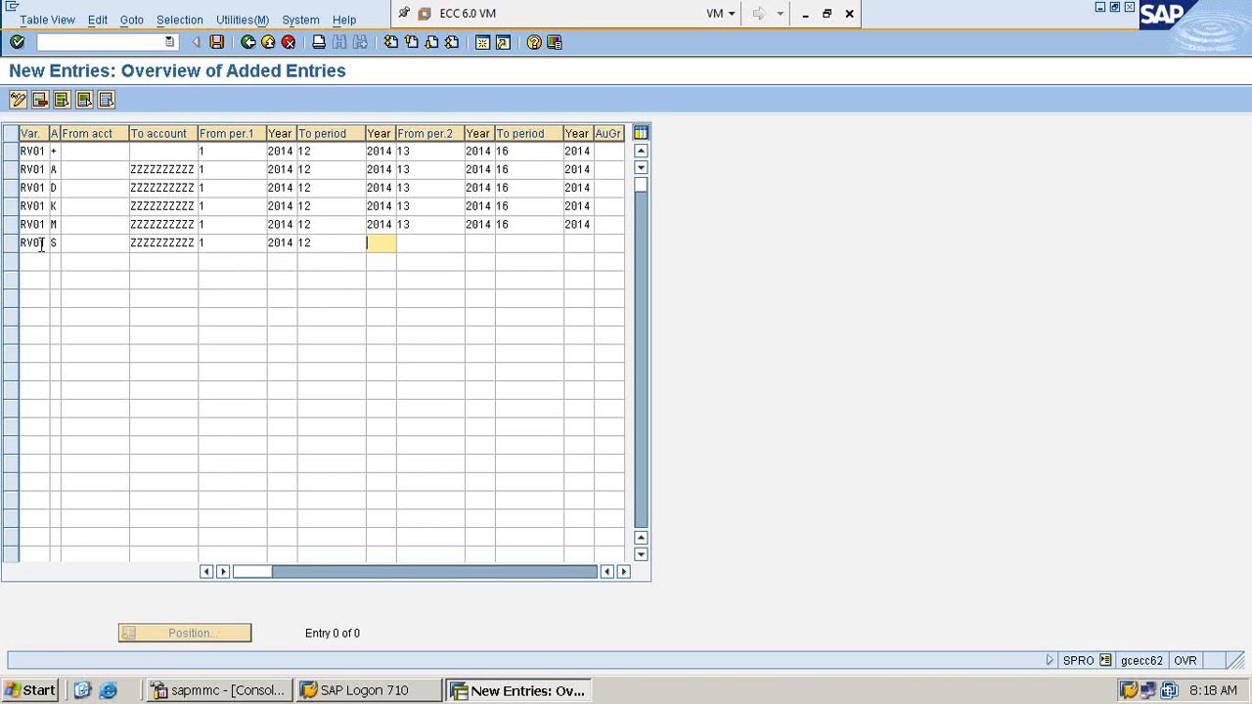
{"action": "type", "text": "2"}
{"action": "key", "text": "Down"}
Set the G/L accounts entry's second period range from period 13, 2014 to period 16, 2014
{"action": "key", "text": "Tab"}
{"action": "type", "text": "1"}
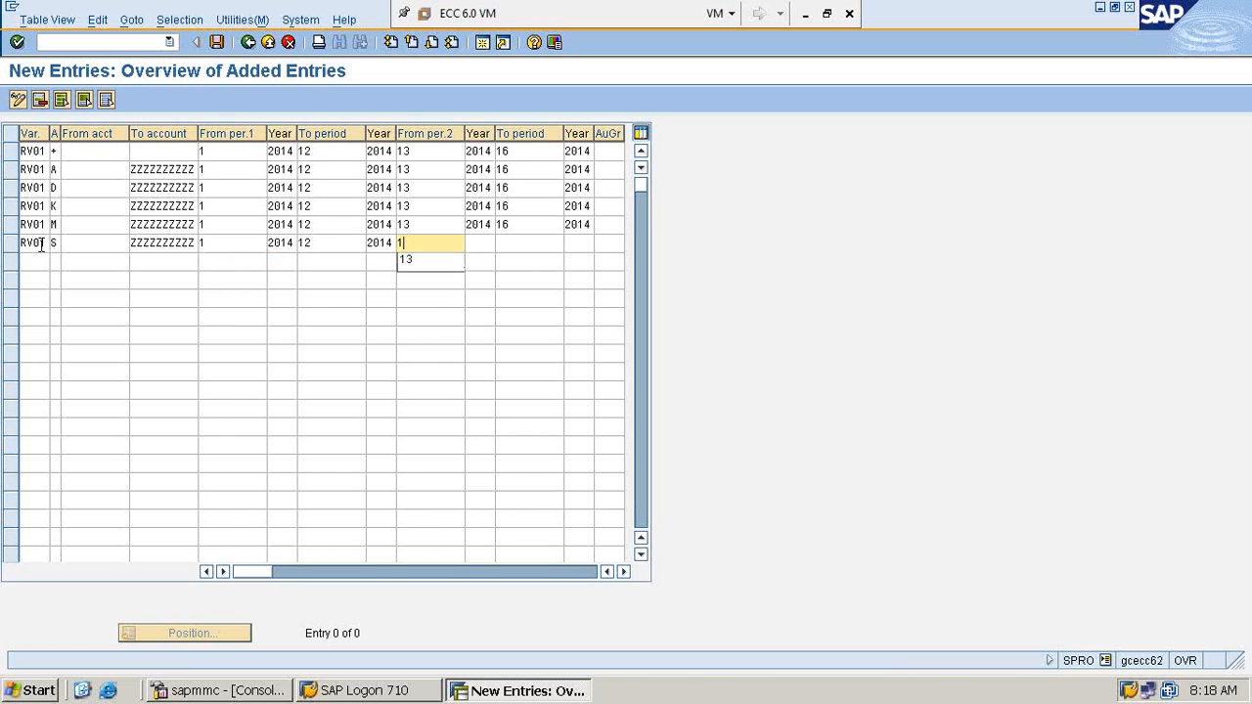
{"action": "key", "text": "Down"}
{"action": "key", "text": "Tab"}
{"action": "type", "text": "2"}
{"action": "key", "text": "Down"}
{"action": "key", "text": "Tab"}
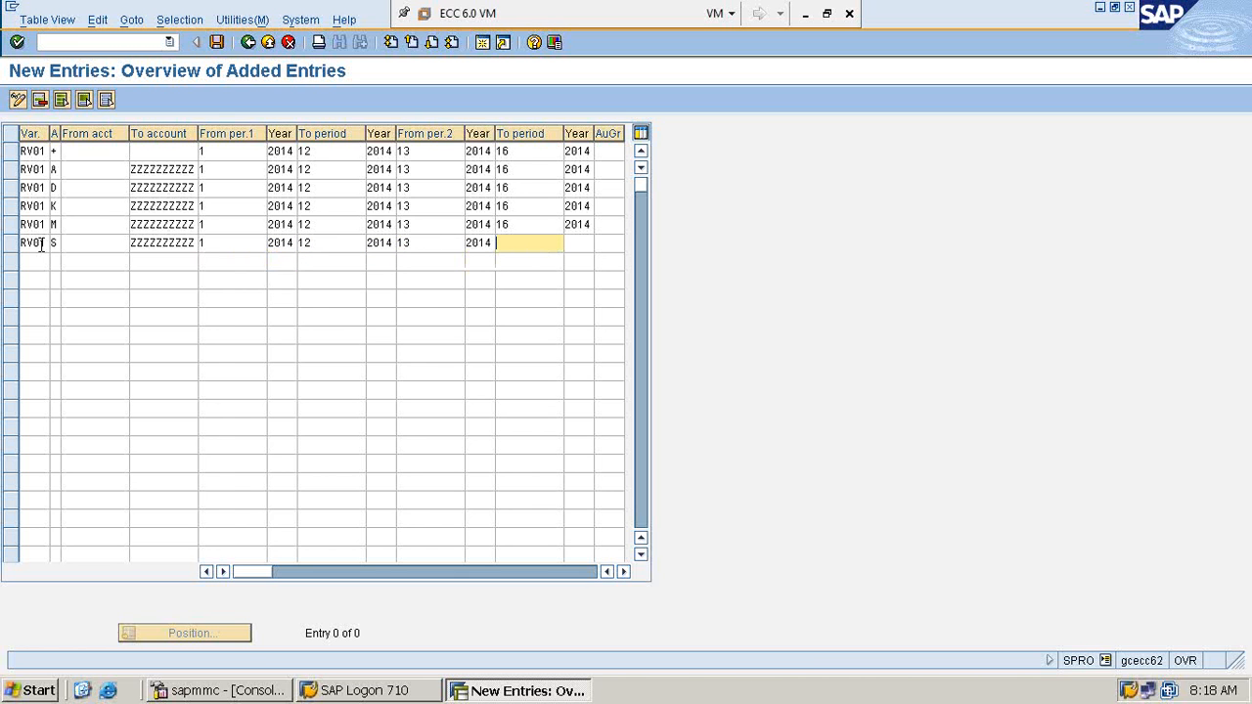
{"action": "type", "text": "1"}
{"action": "key", "text": "Down"}
{"action": "key", "text": "Tab"}
{"action": "type", "text": "2"}
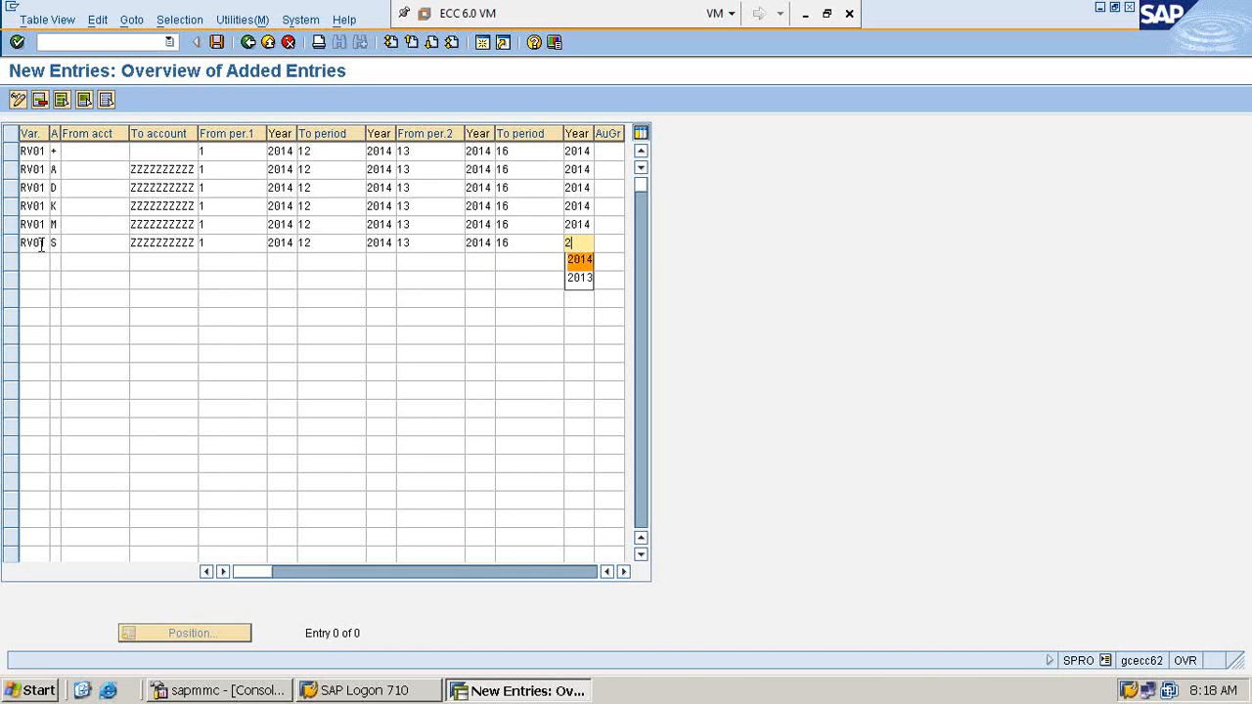
{"action": "key", "text": "Return"}
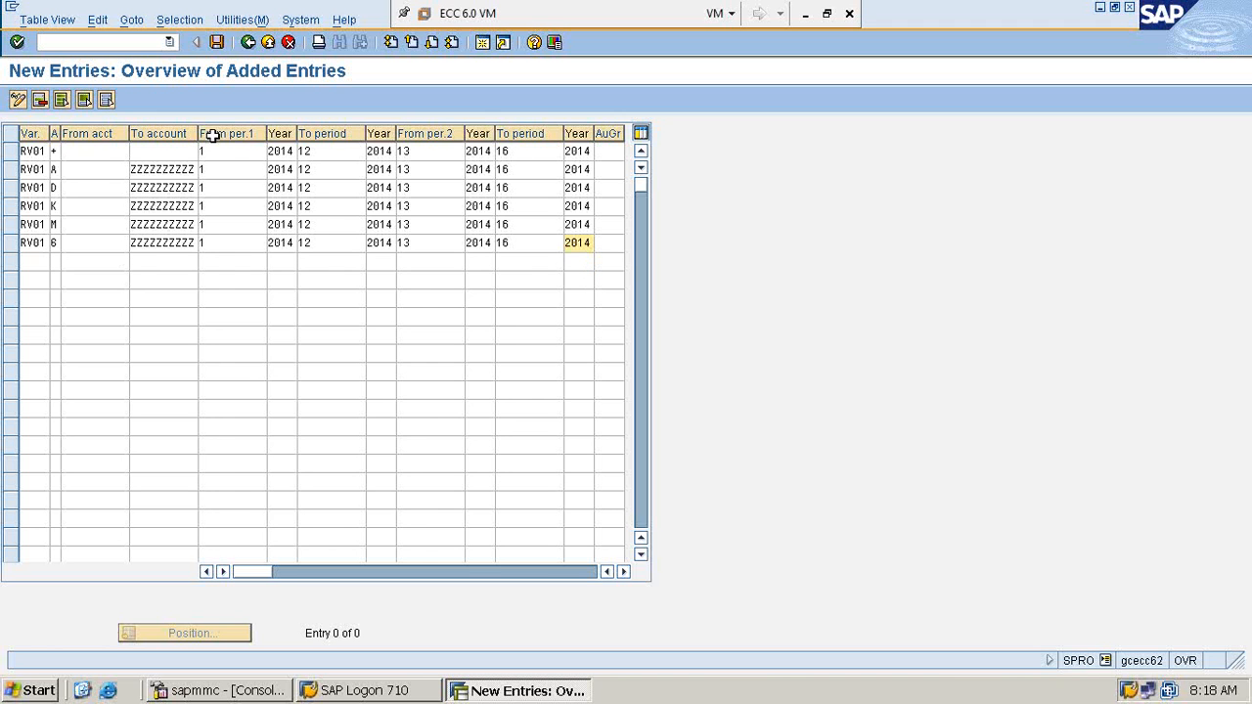
Save the new posting period entries under Customizing request ECCK900080
{"action": "left_click", "coordinate": [217, 42]}
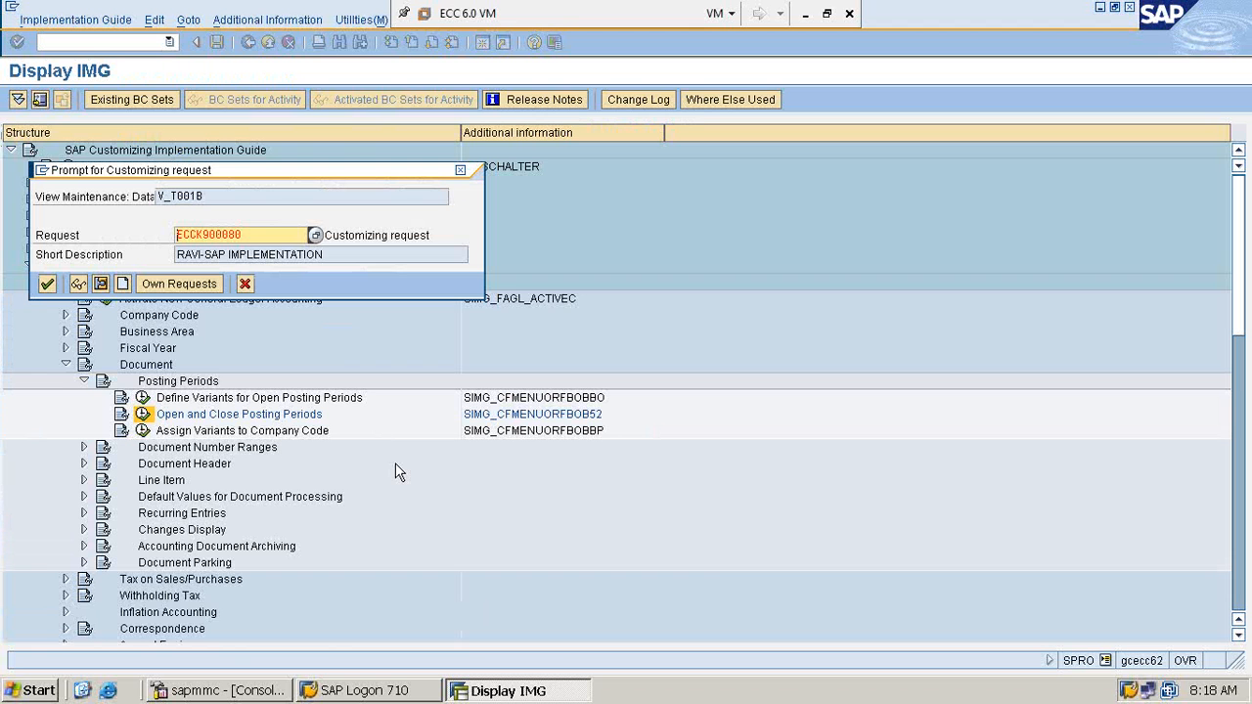
{"action": "key", "text": "Return"}
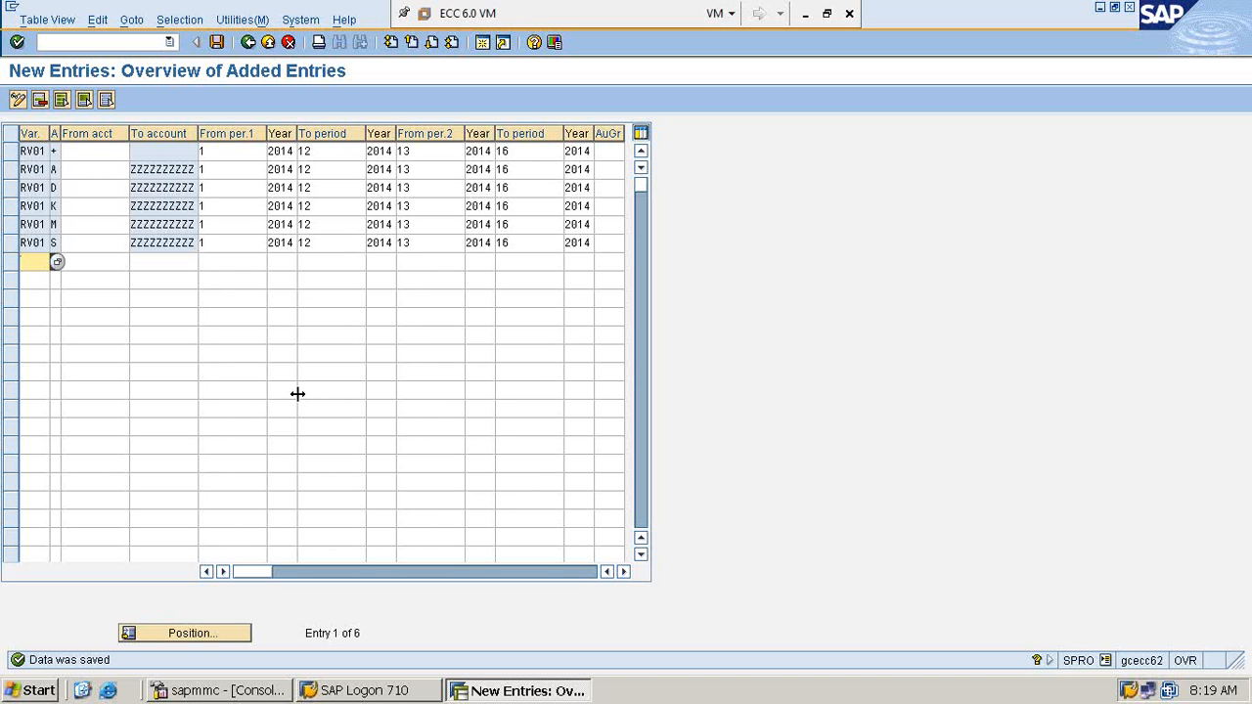
Review the saved Assets entry, checking its account type and the periods and years of its first range
{"action": "left_click", "coordinate": [73, 171]}
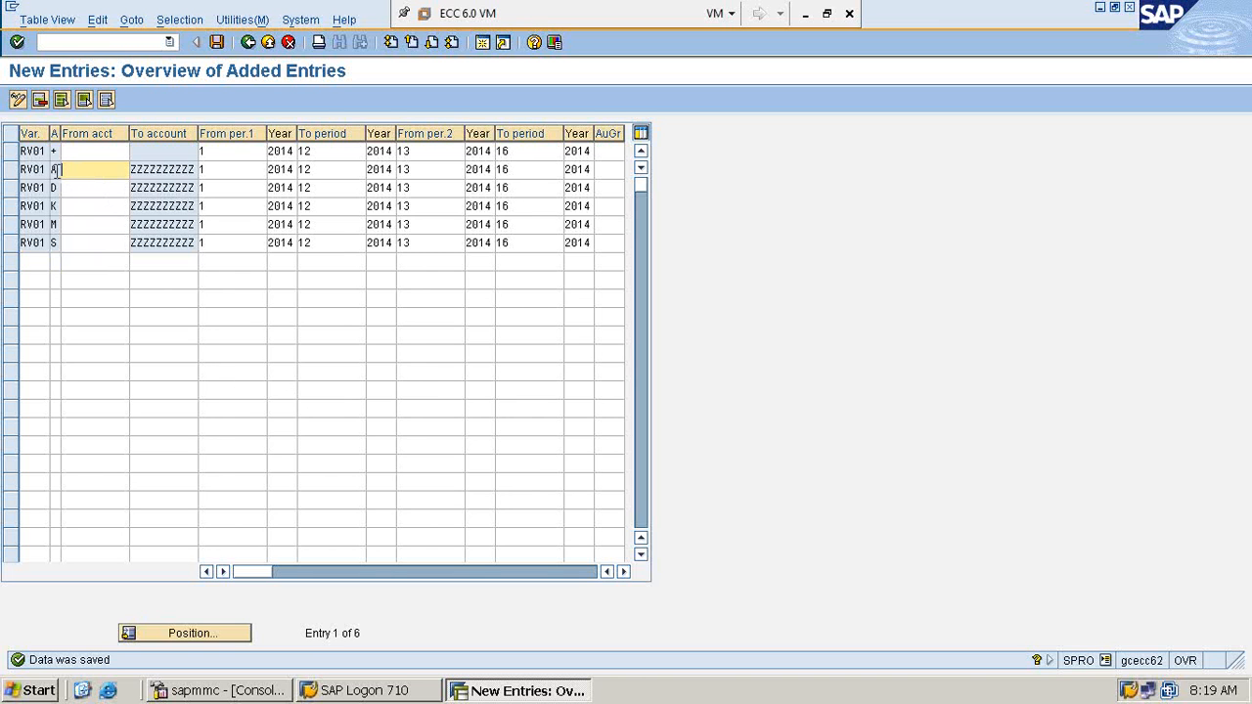
{"action": "left_click", "coordinate": [55, 170]}
{"action": "left_click", "coordinate": [11, 177]}
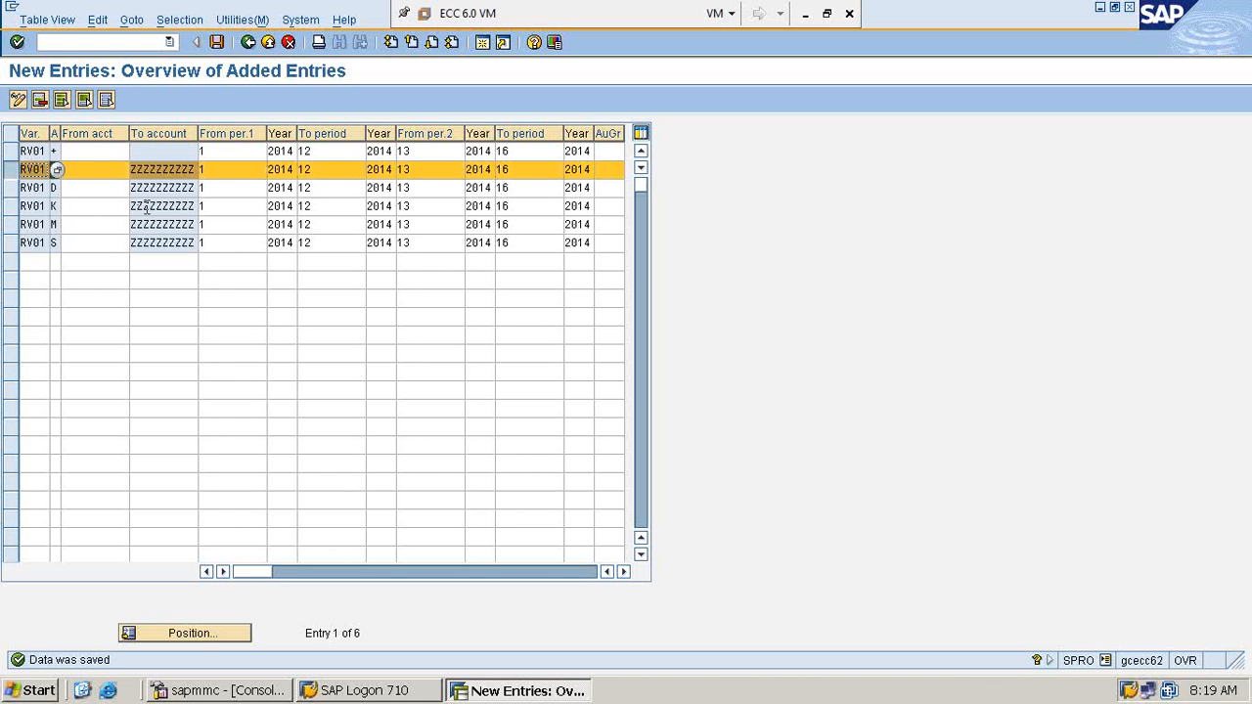
{"action": "left_click", "coordinate": [223, 172]}
{"action": "left_click", "coordinate": [320, 171]}
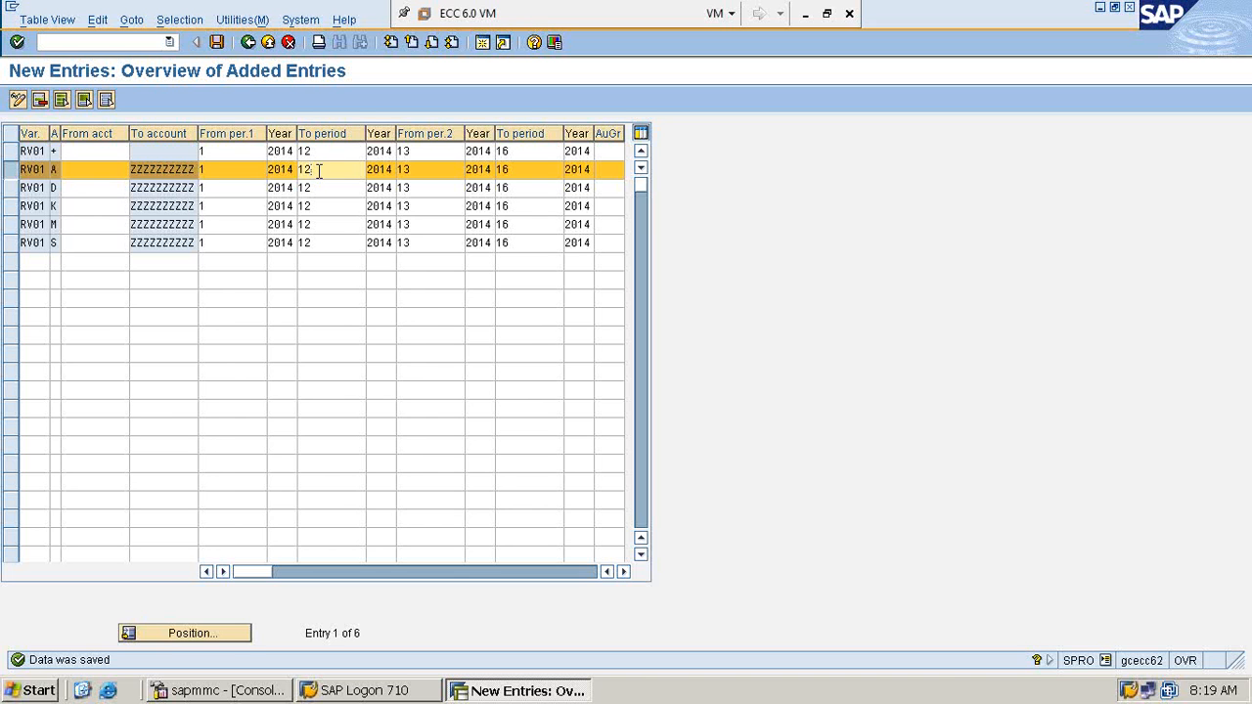
{"action": "left_click", "coordinate": [386, 170]}
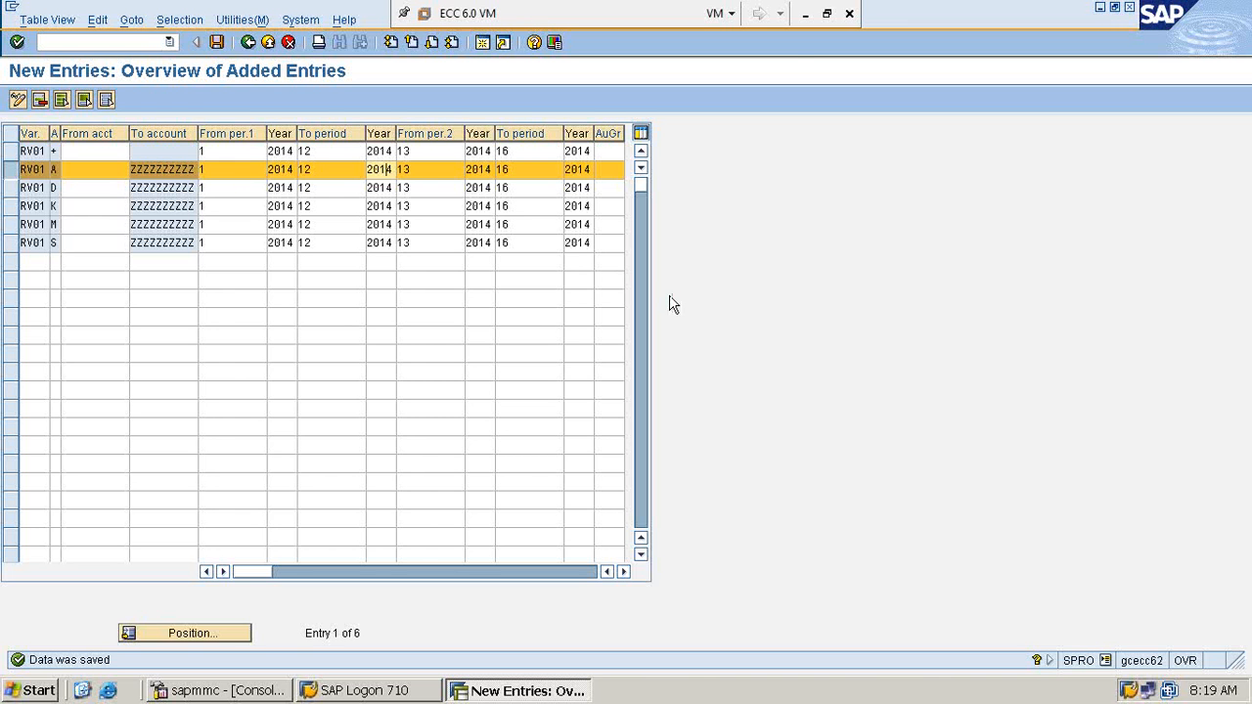
{"action": "left_click", "coordinate": [805, 15]}
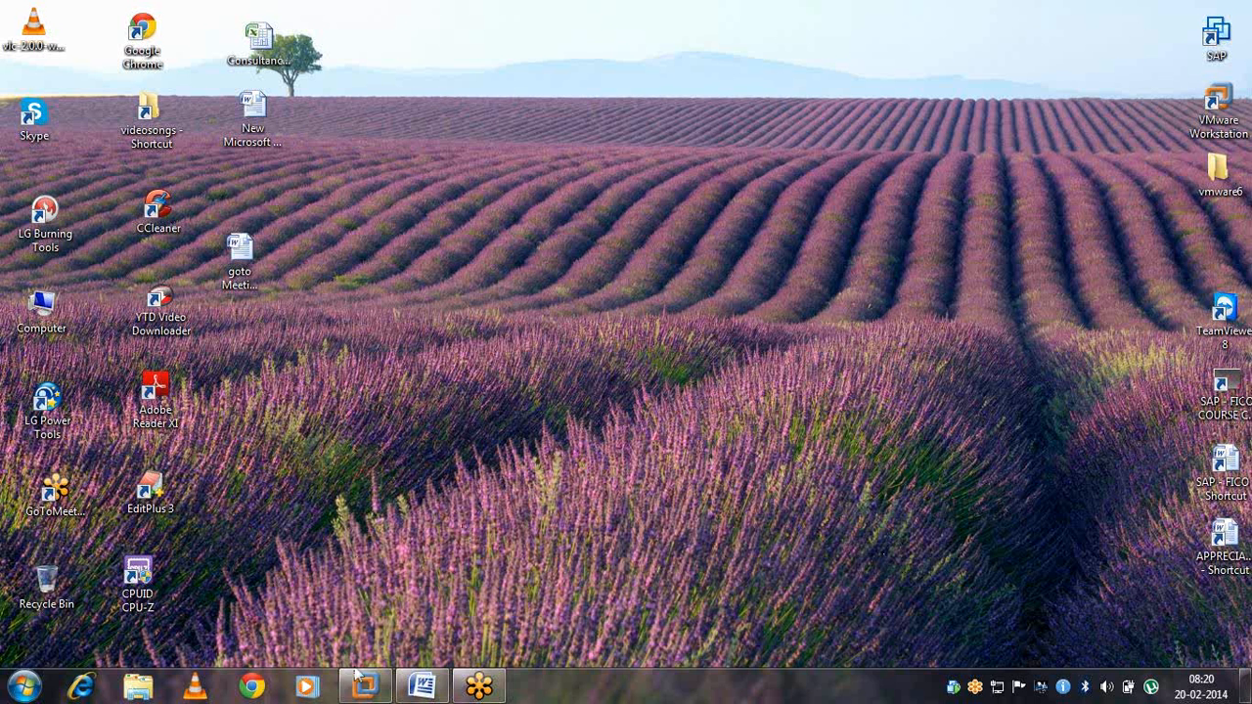
{"action": "mouse_move", "coordinate": [367, 689]}
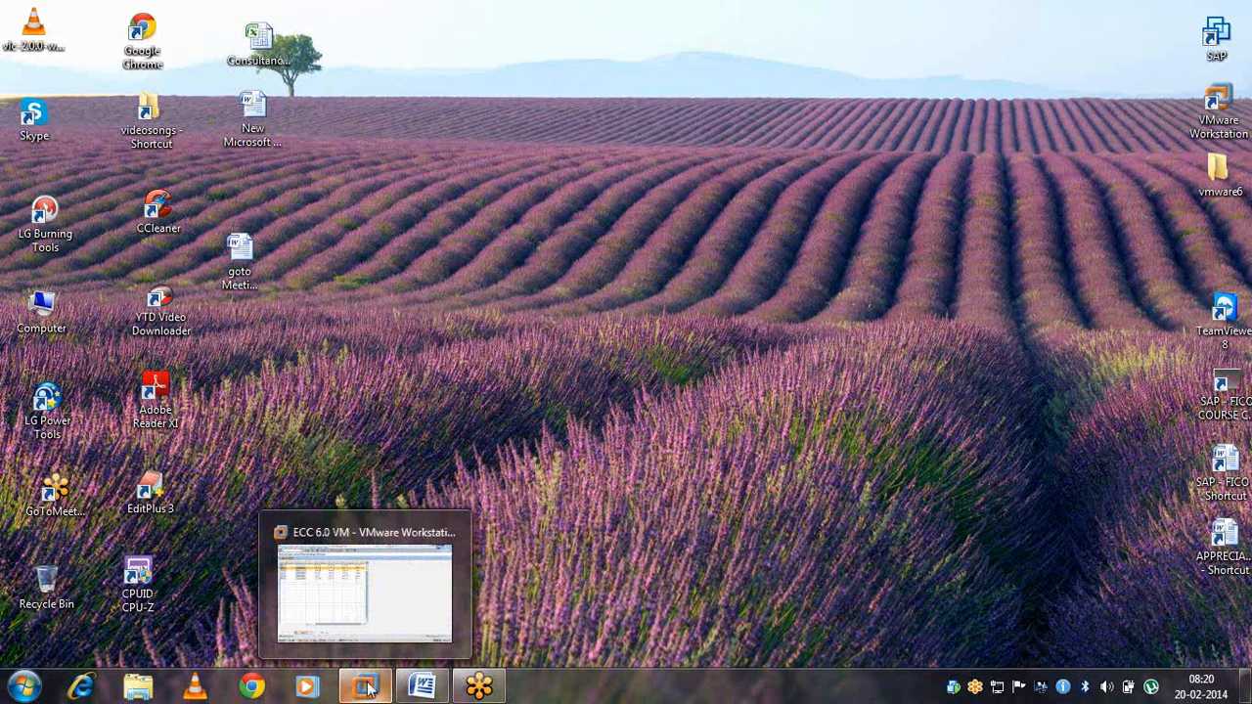
{"action": "left_click", "coordinate": [421, 598]}
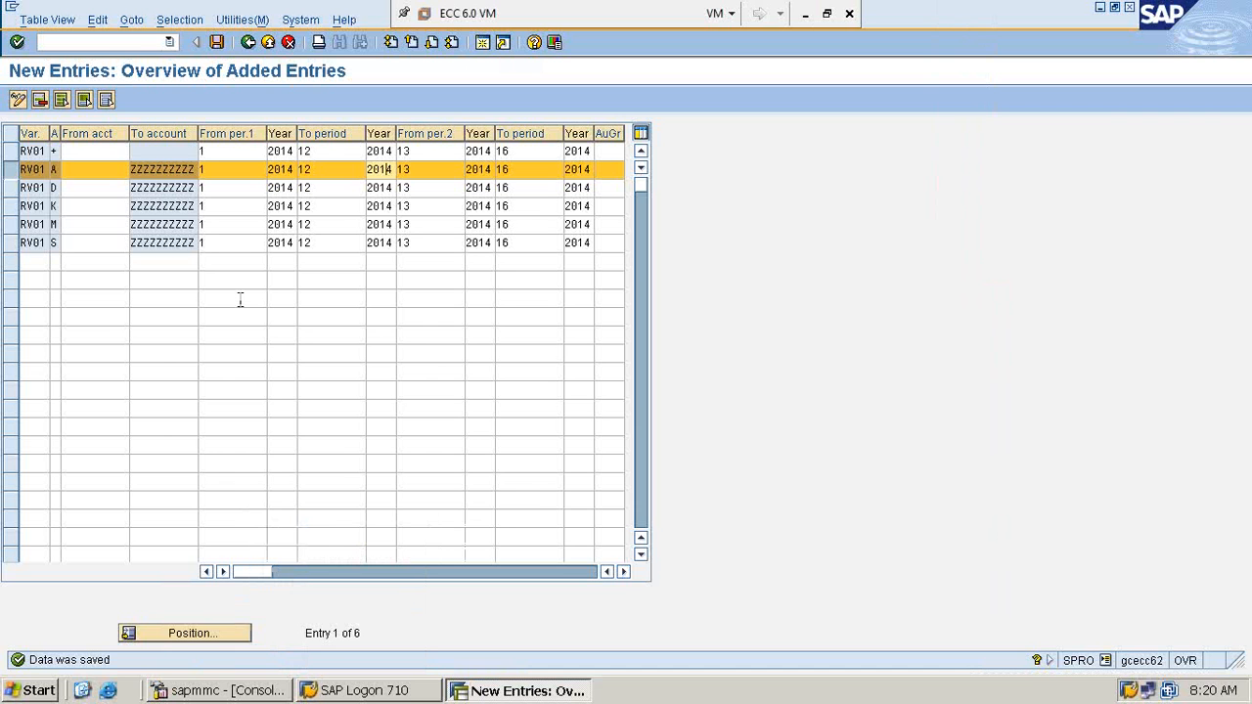
Set the first range's end period to 1 for the +, A and D account type entries of variant RV01
{"action": "left_click", "coordinate": [222, 171]}
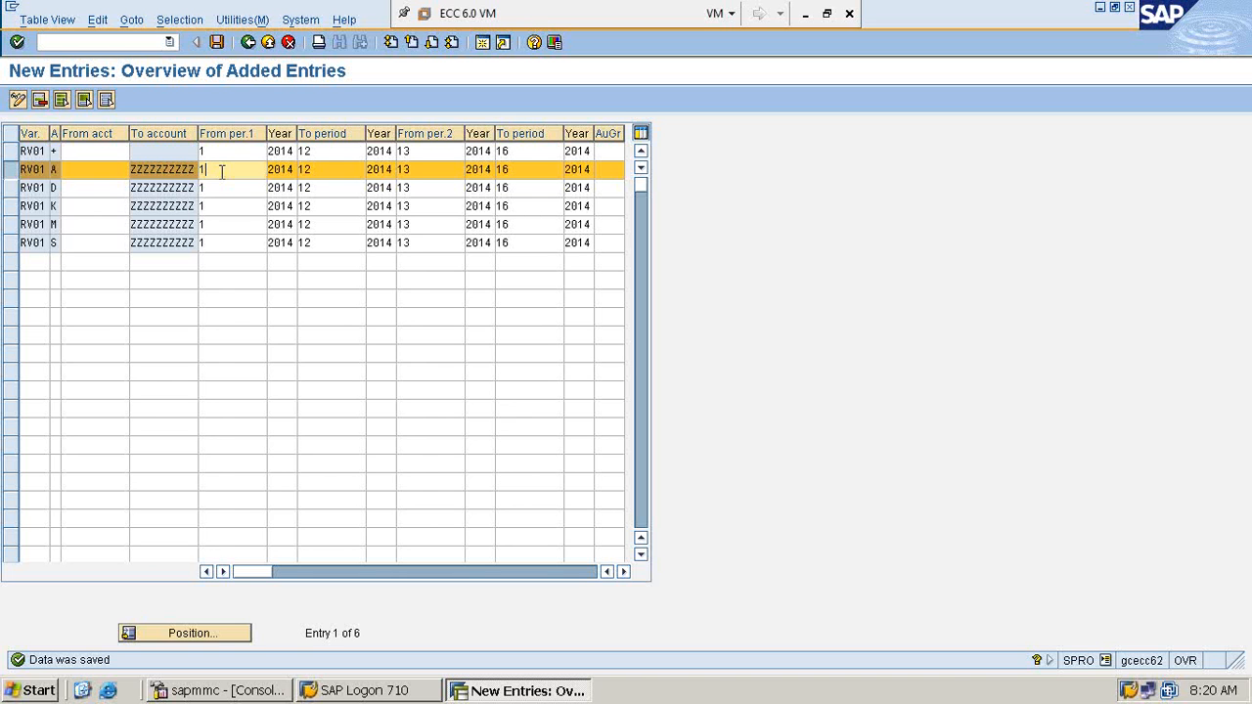
{"action": "left_click", "coordinate": [321, 169]}
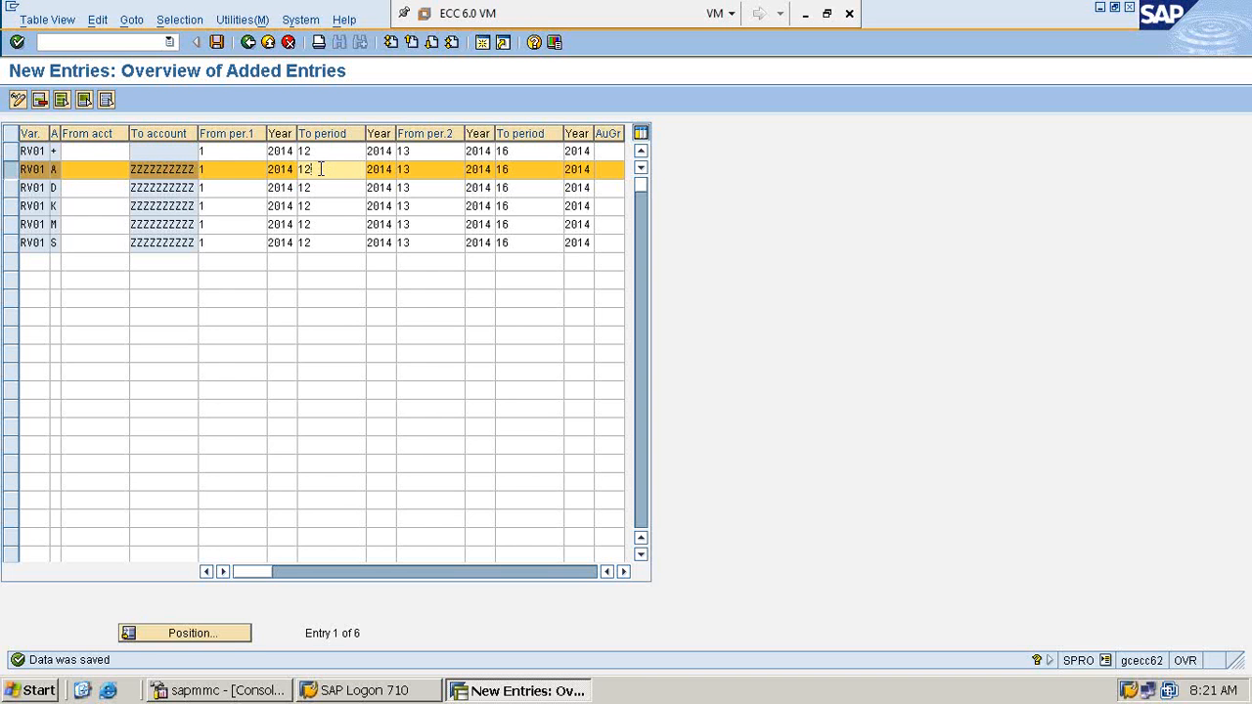
{"action": "left_click", "coordinate": [230, 170]}
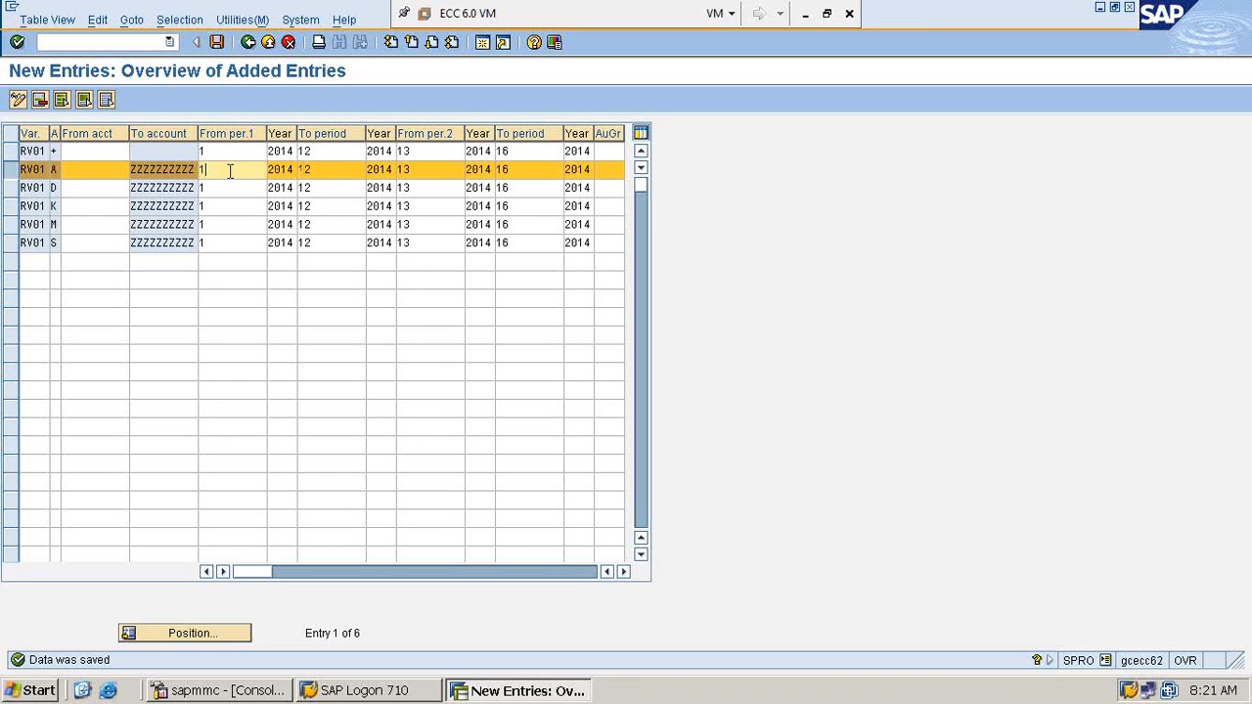
{"action": "left_click", "coordinate": [332, 172]}
{"action": "key", "text": "BackSpace"}
{"action": "left_click", "coordinate": [342, 147]}
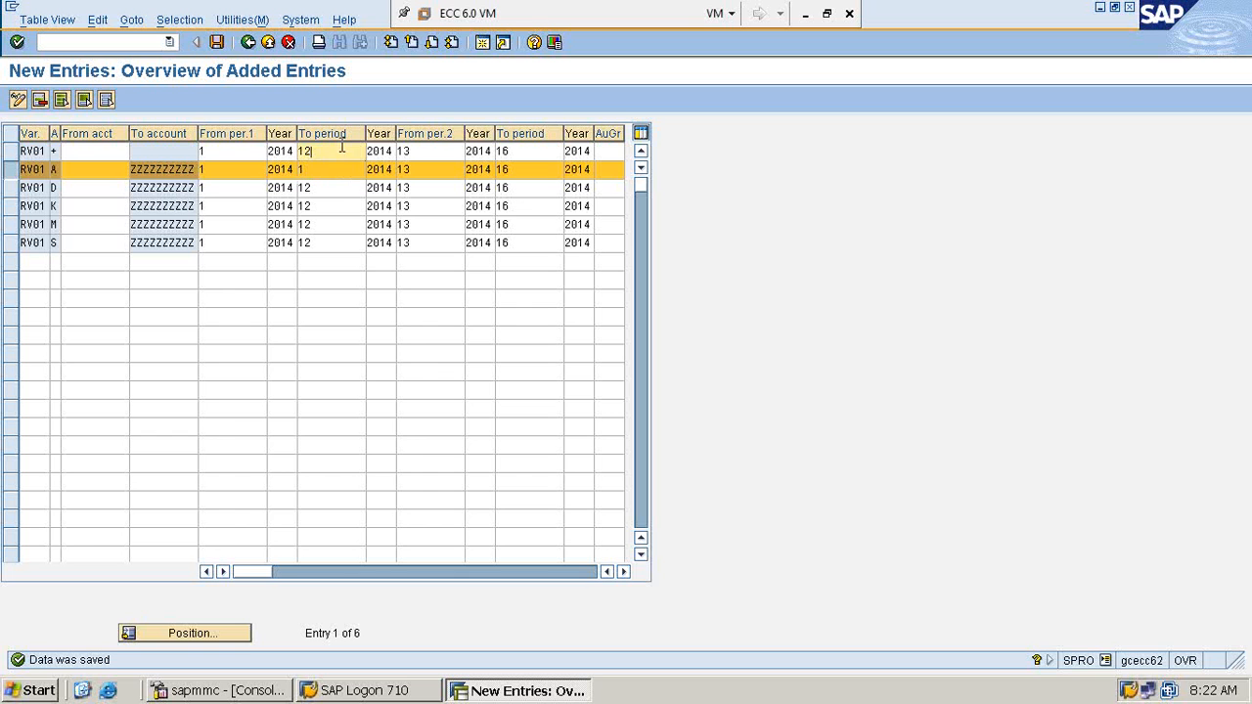
{"action": "key", "text": "BackSpace"}
{"action": "left_click", "coordinate": [343, 210]}
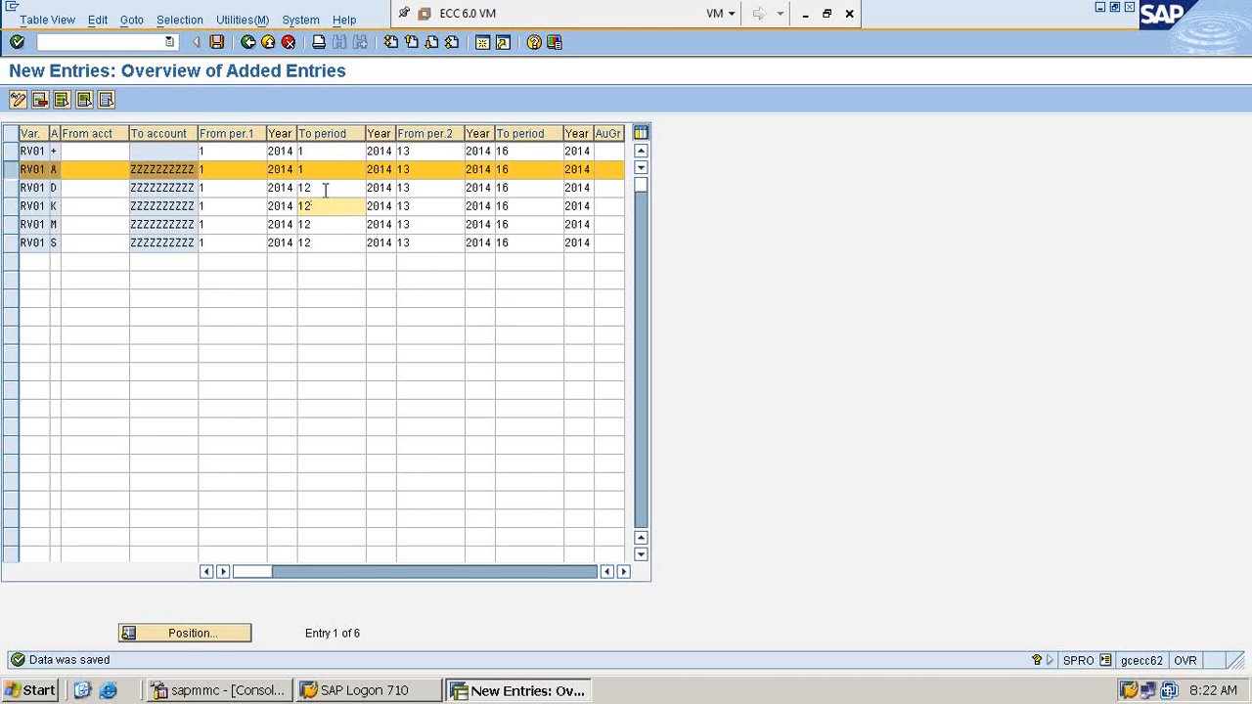
{"action": "left_click", "coordinate": [326, 190]}
{"action": "key", "text": "BackSpace"}
Set the first range's end period to 1 for the K, M and S account type entries
{"action": "left_click", "coordinate": [342, 236]}
{"action": "left_click", "coordinate": [330, 207]}
{"action": "key", "text": "BackSpace"}
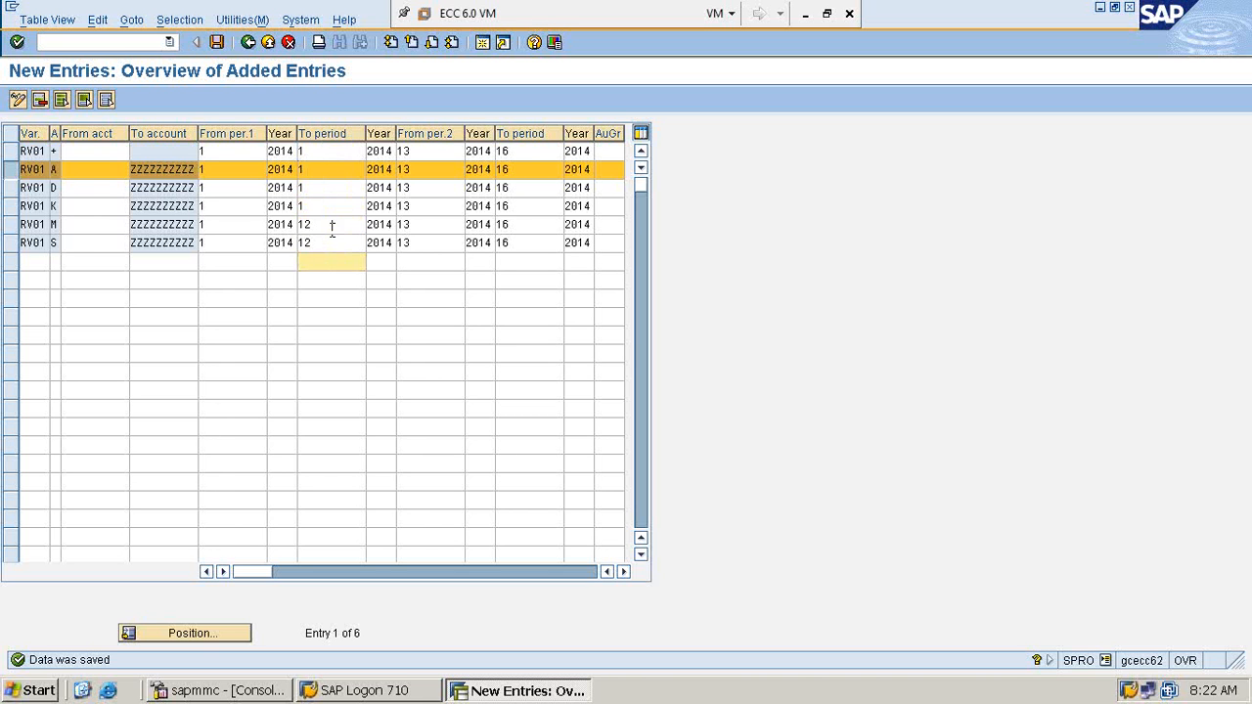
{"action": "left_click", "coordinate": [333, 225]}
{"action": "key", "text": "BackSpace"}
{"action": "left_click", "coordinate": [324, 316]}
{"action": "left_click", "coordinate": [330, 242]}
{"action": "key", "text": "BackSpace"}
{"action": "left_click", "coordinate": [346, 294]}
{"action": "left_click", "coordinate": [230, 156]}
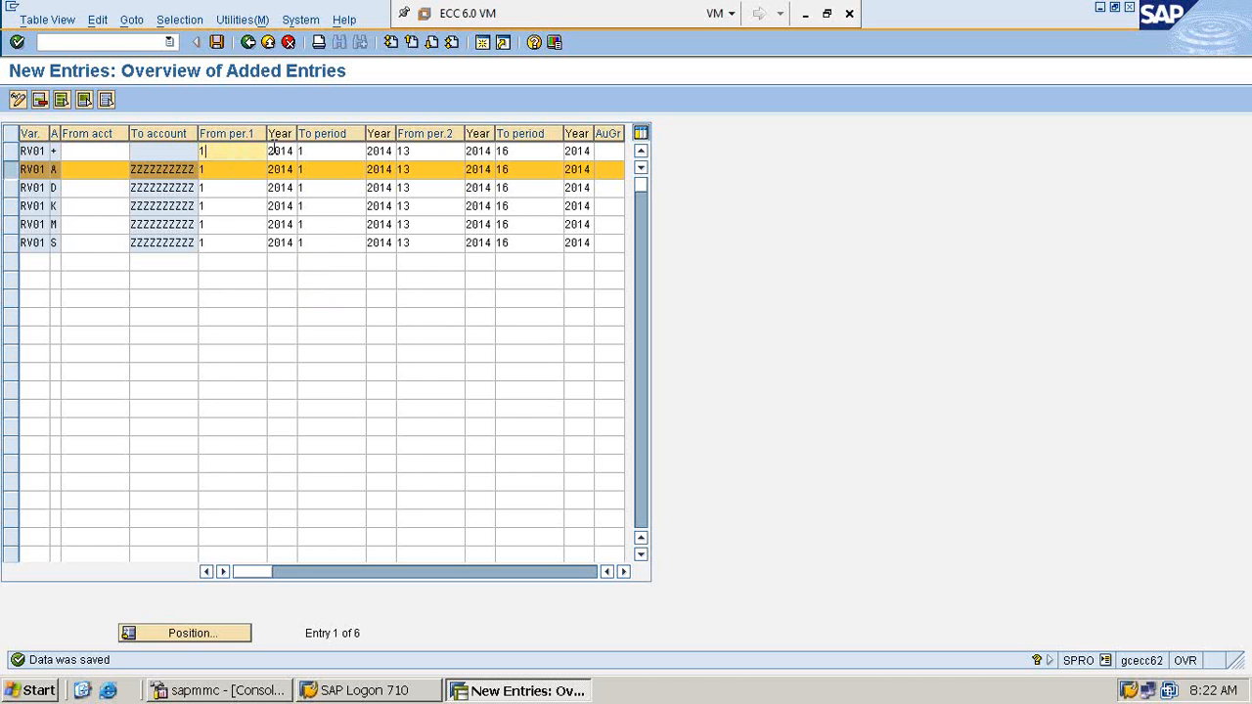
Set the first range's end period to 2 for the +, A and D account type entries
{"action": "left_click", "coordinate": [328, 151]}
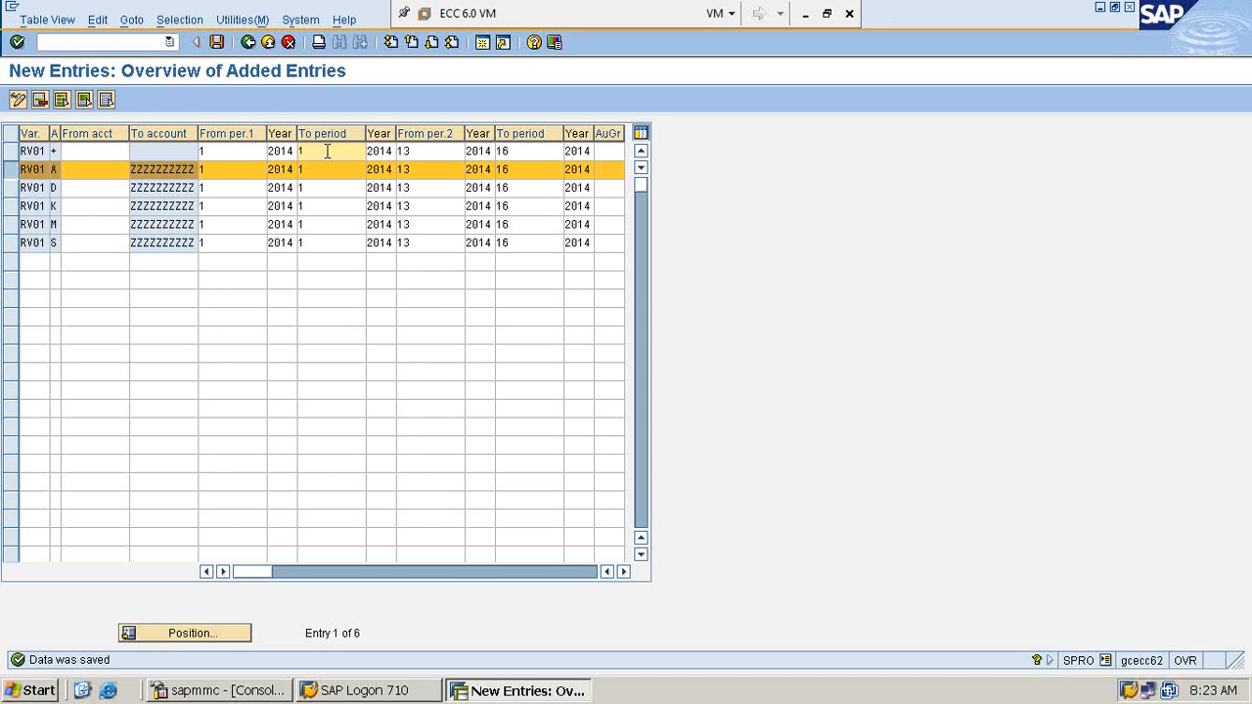
{"action": "key", "text": "BackSpace"}
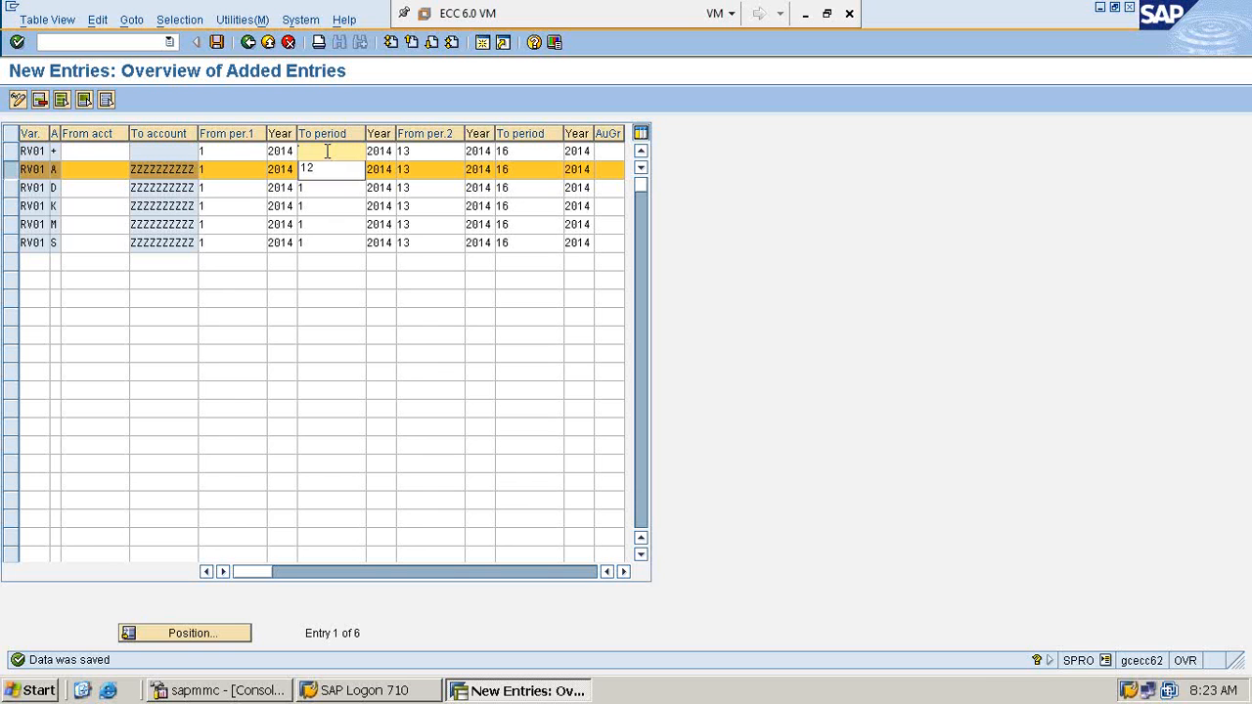
{"action": "type", "text": "2"}
{"action": "key", "text": "BackSpace"}
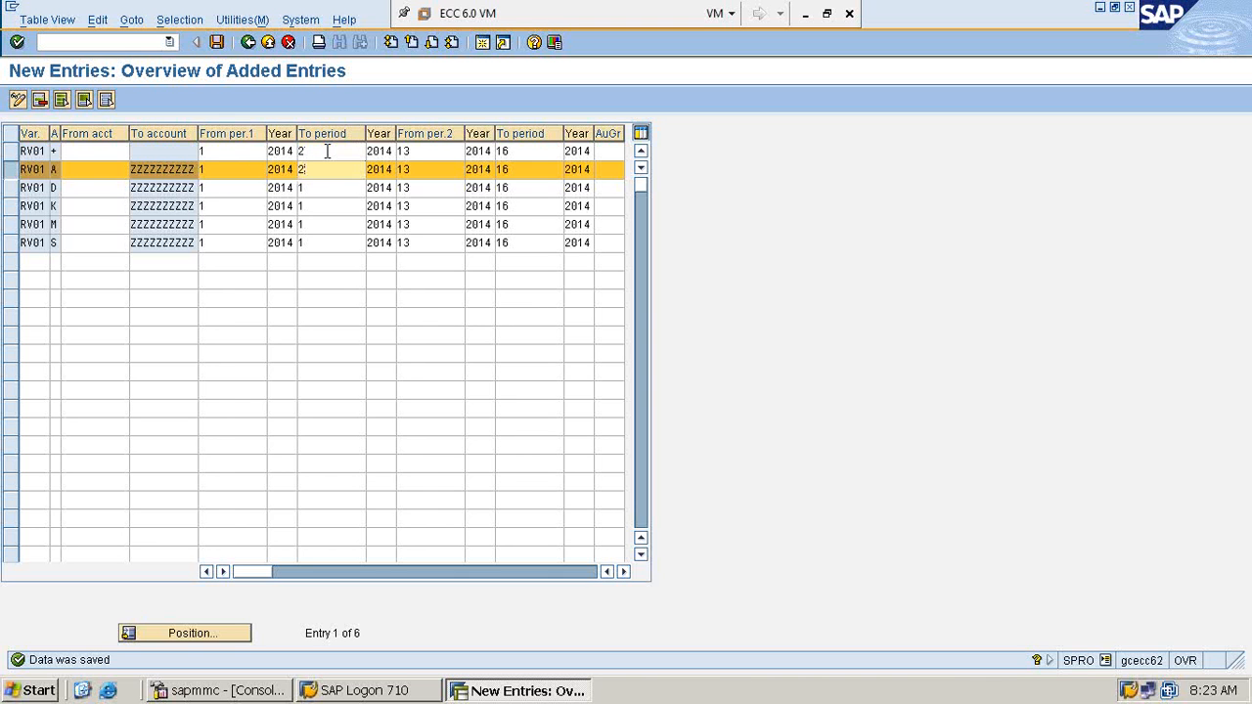
{"action": "type", "text": "2"}
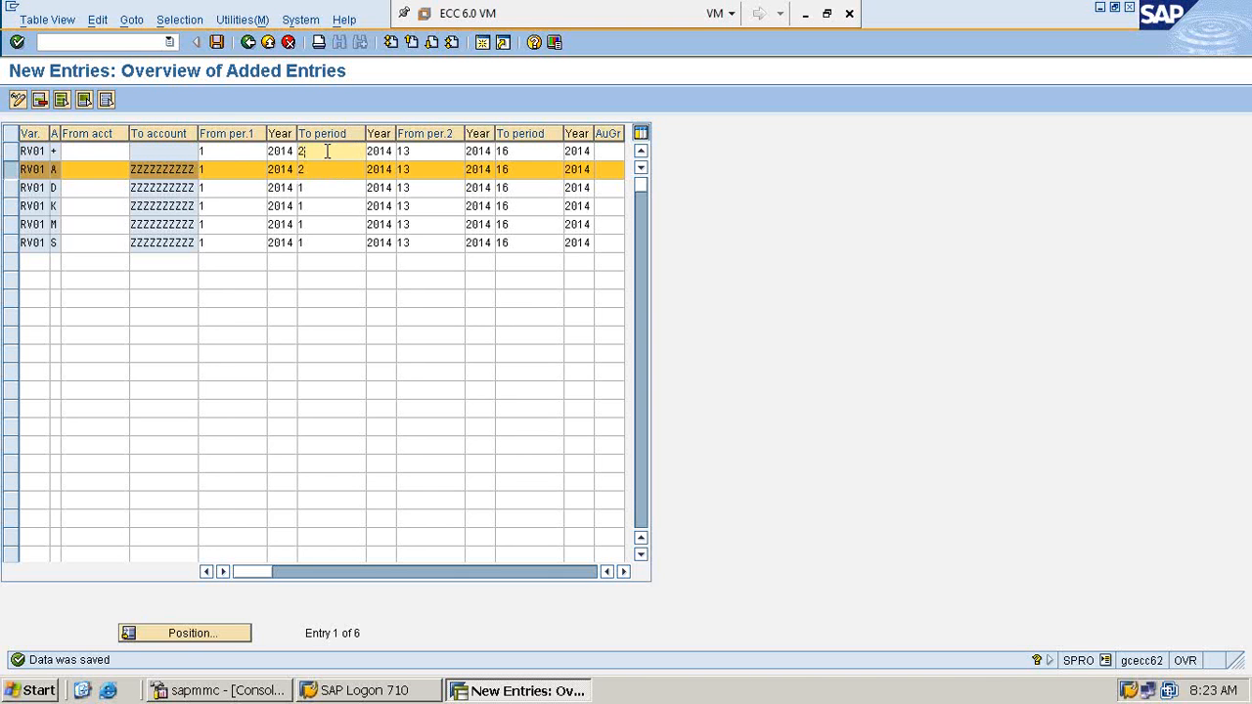
{"action": "key", "text": "Down"}
{"action": "key", "text": "Down"}
{"action": "type", "text": "2"}
Set the first range's end period to 2 for the K, M and S account type entries
{"action": "key", "text": "Down"}
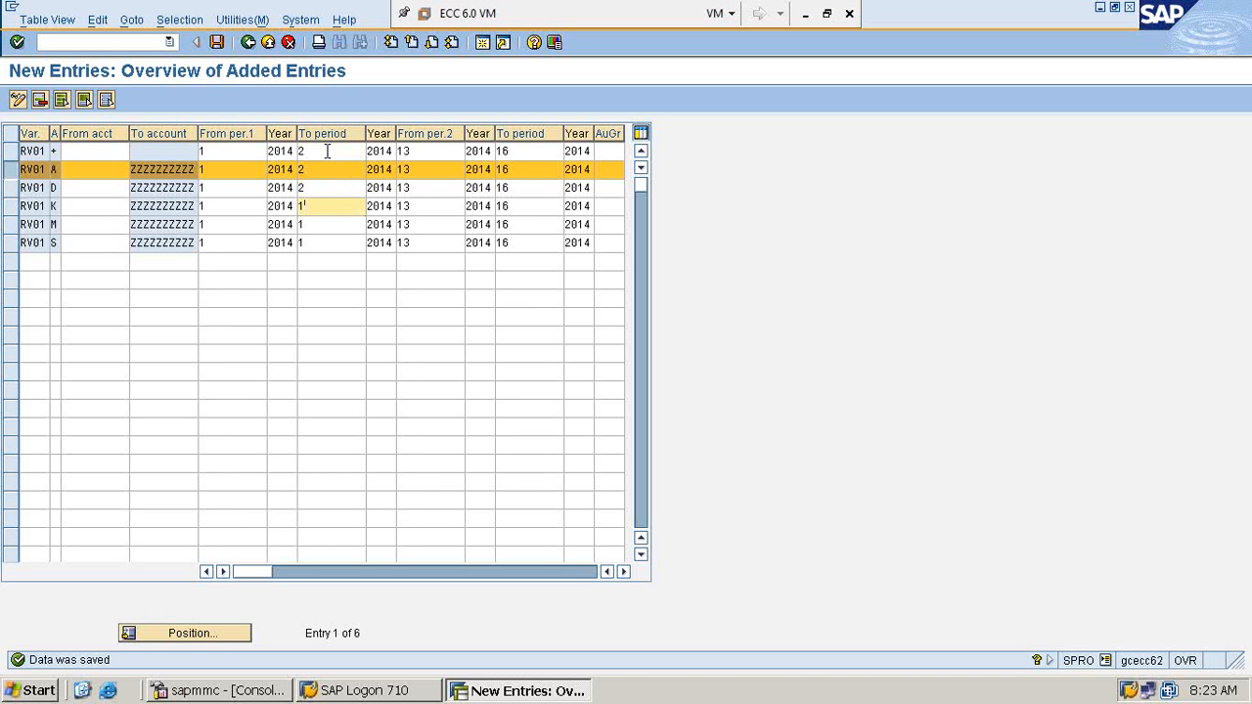
{"action": "type", "text": "2"}
{"action": "key", "text": "Down"}
{"action": "type", "text": "2"}
{"action": "key", "text": "Down"}
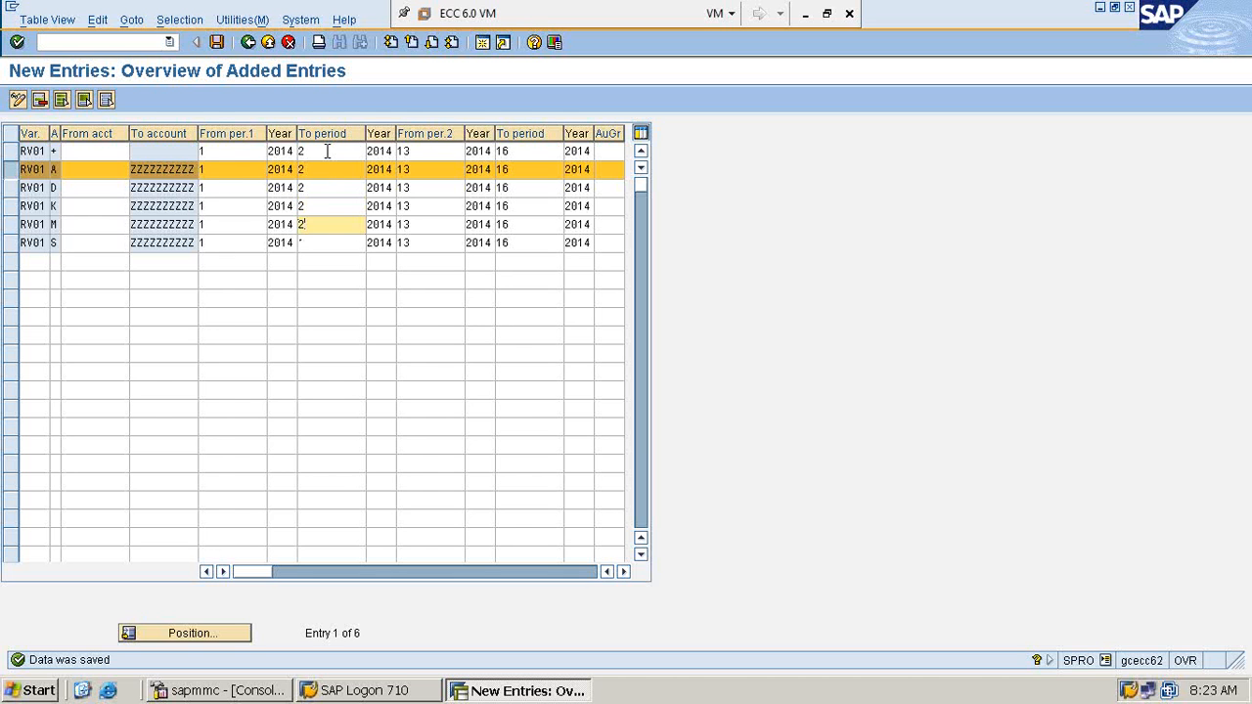
{"action": "type", "text": "2"}
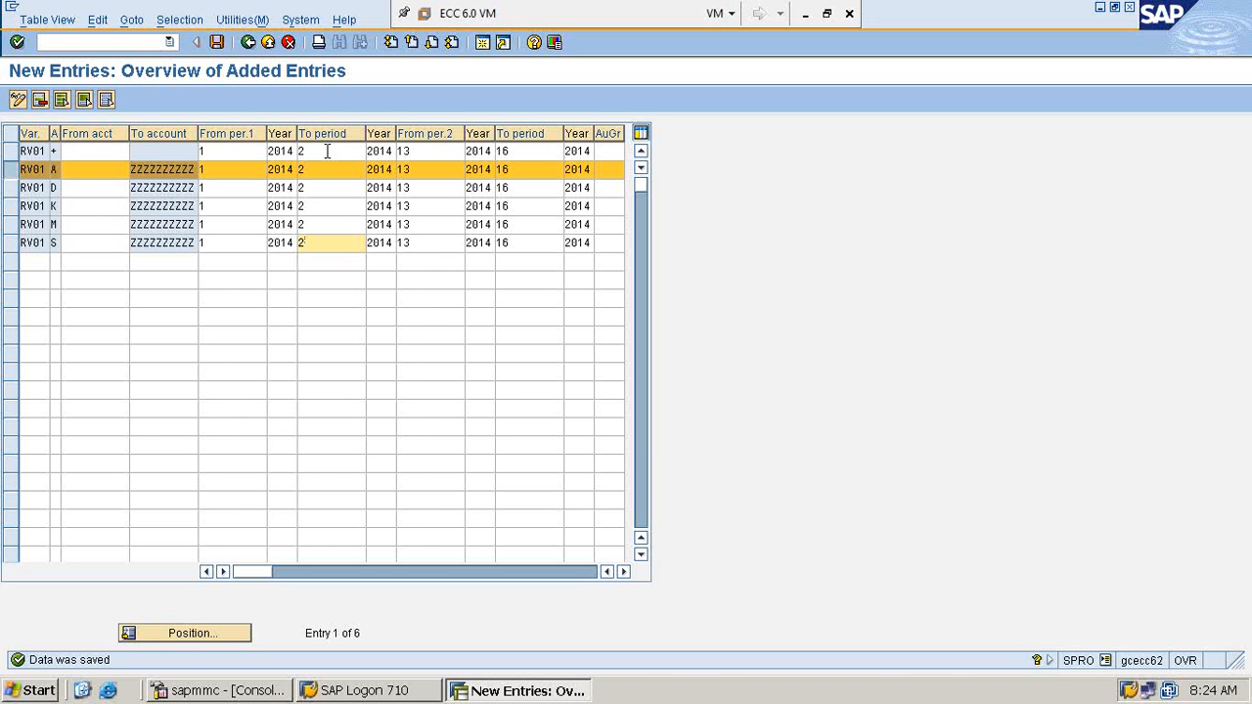
Set the first range's start period to 2 for the +, A and D account type entries
{"action": "left_click", "coordinate": [225, 151]}
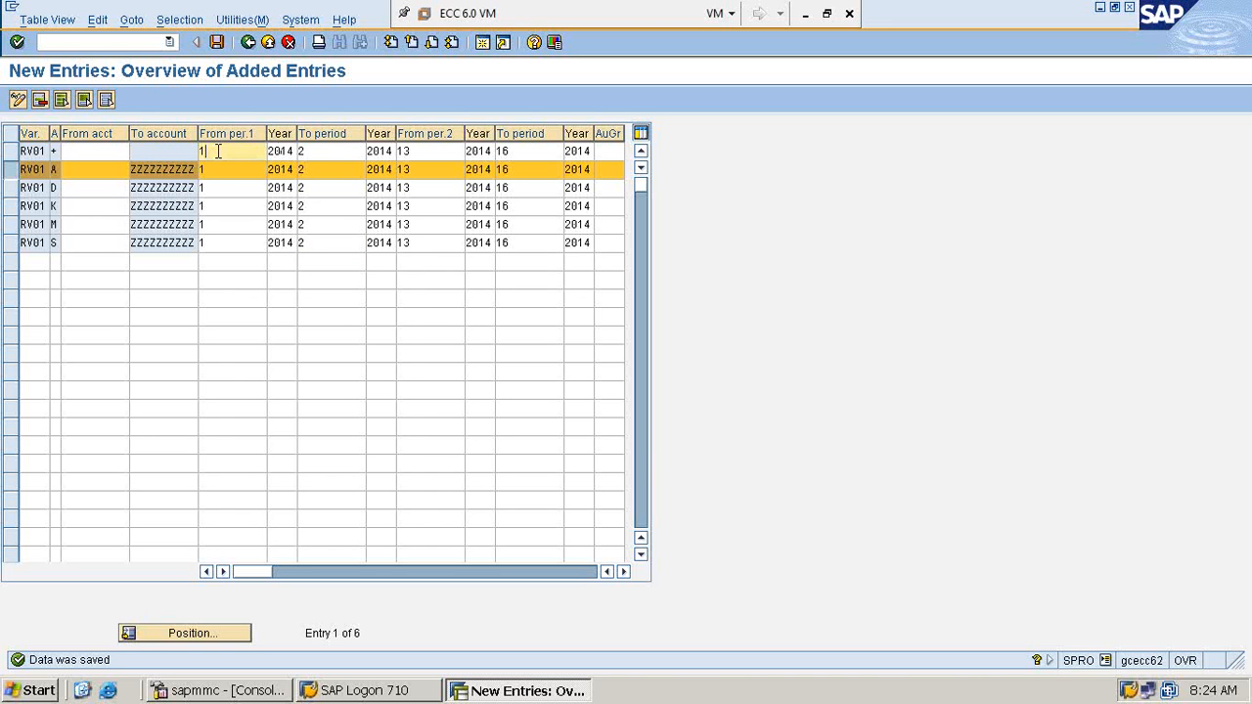
{"action": "left_click", "coordinate": [327, 151]}
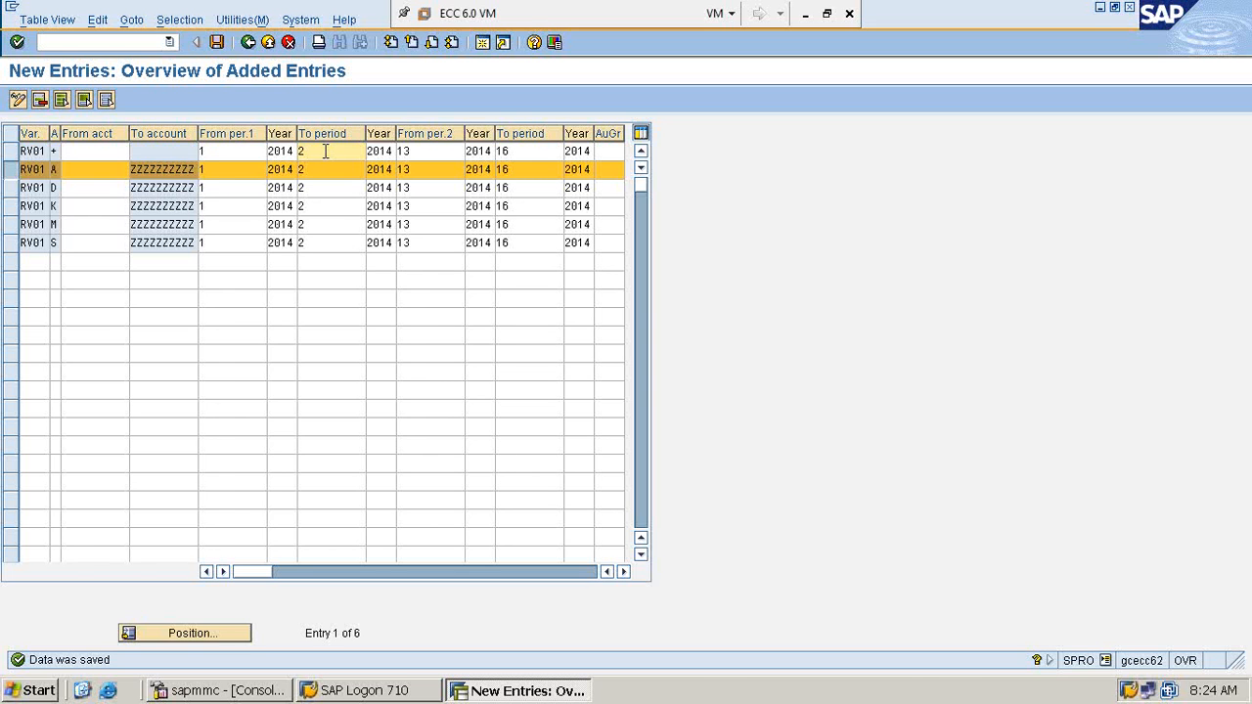
{"action": "left_click", "coordinate": [216, 154]}
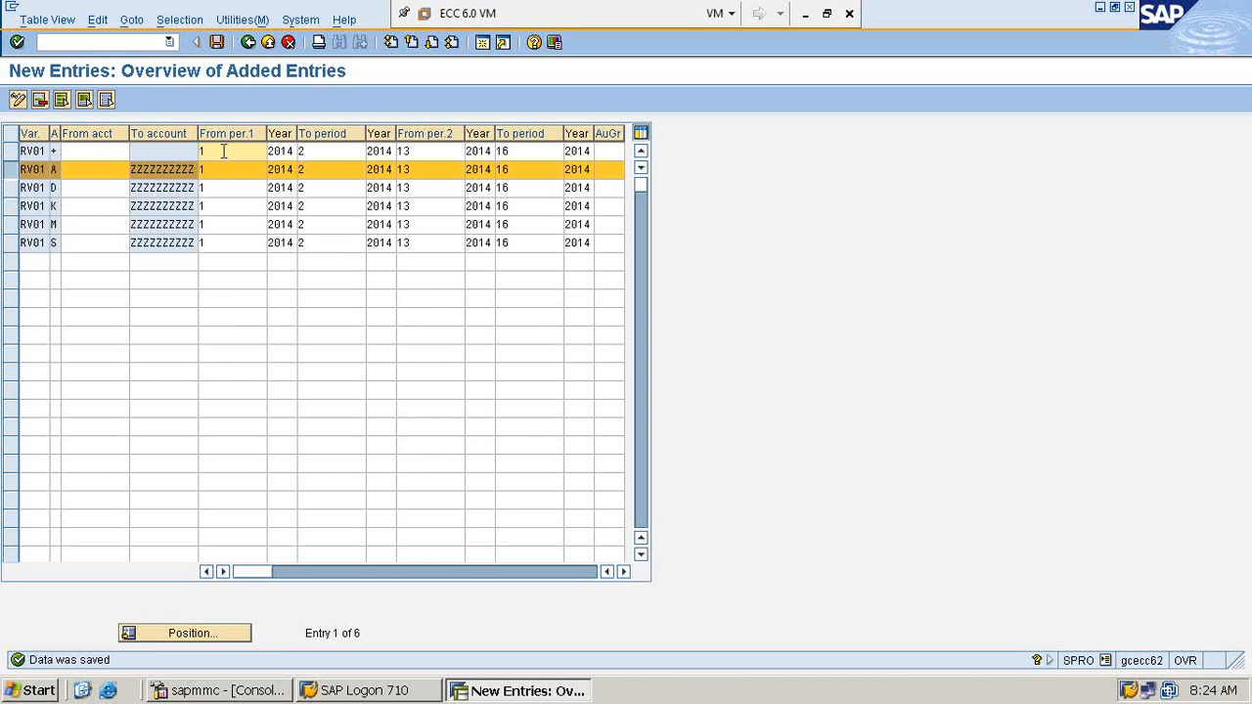
{"action": "key", "text": "BackSpace"}
{"action": "type", "text": "2"}
{"action": "key", "text": "Down"}
{"action": "key", "text": "BackSpace"}
{"action": "type", "text": "2"}
{"action": "key", "text": "Down"}
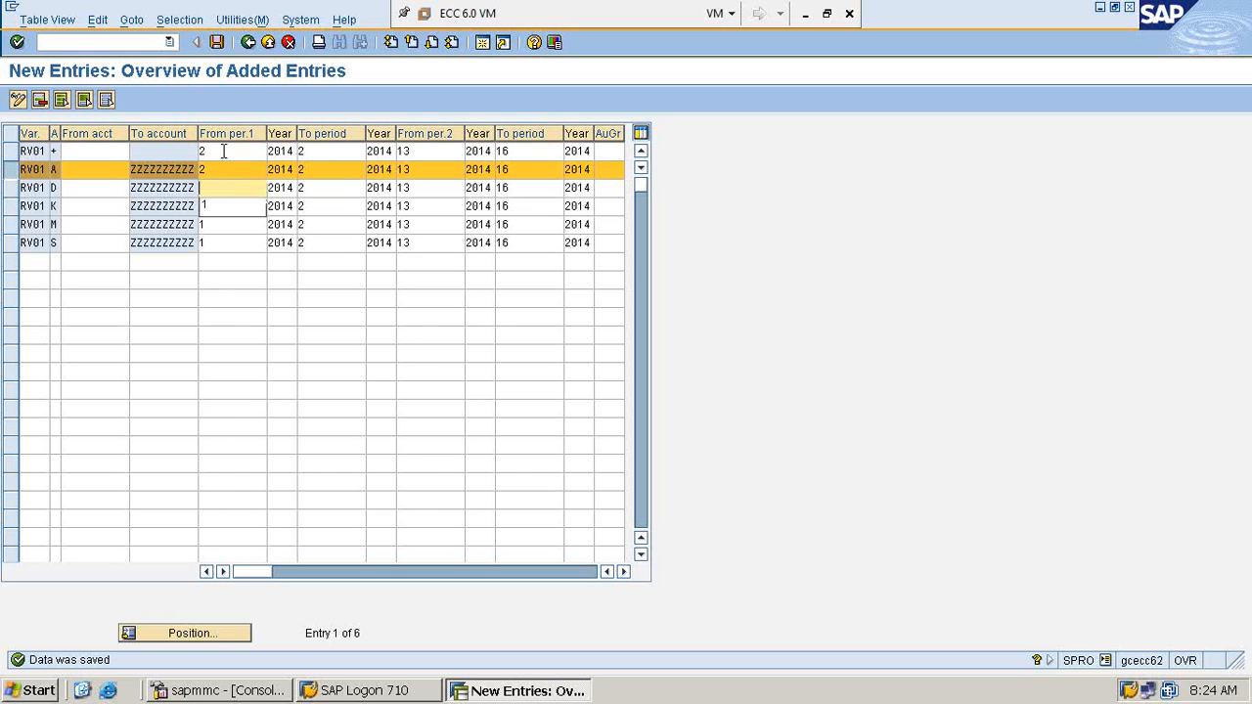
{"action": "key", "text": "BackSpace"}
{"action": "type", "text": "2"}
Set the first range's start period to 2 for the K, M and S account type entries
{"action": "key", "text": "Down"}
{"action": "key", "text": "BackSpace"}
{"action": "type", "text": "2"}
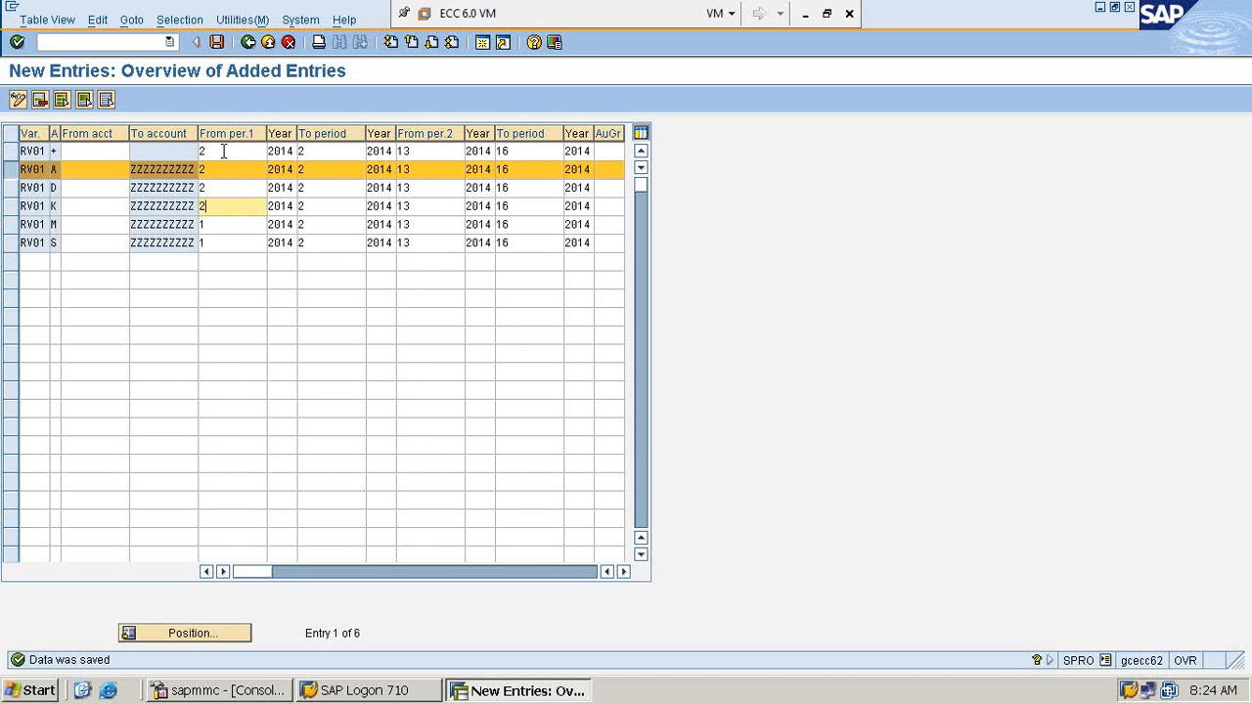
{"action": "key", "text": "Down"}
{"action": "key", "text": "BackSpace"}
{"action": "type", "text": "2"}
{"action": "key", "text": "Down"}
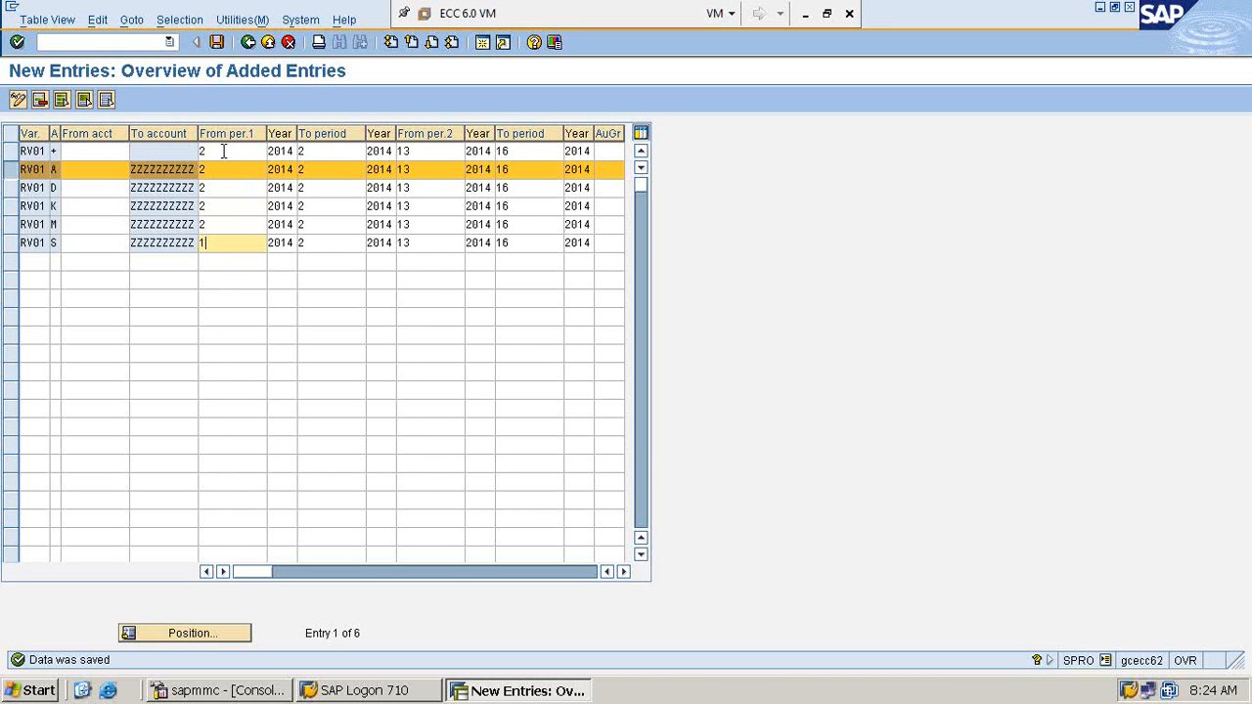
{"action": "key", "text": "BackSpace"}
{"action": "type", "text": "2"}
Set the + entry's first period range to start at period 1 and end at period 12
{"action": "left_click", "coordinate": [224, 152]}
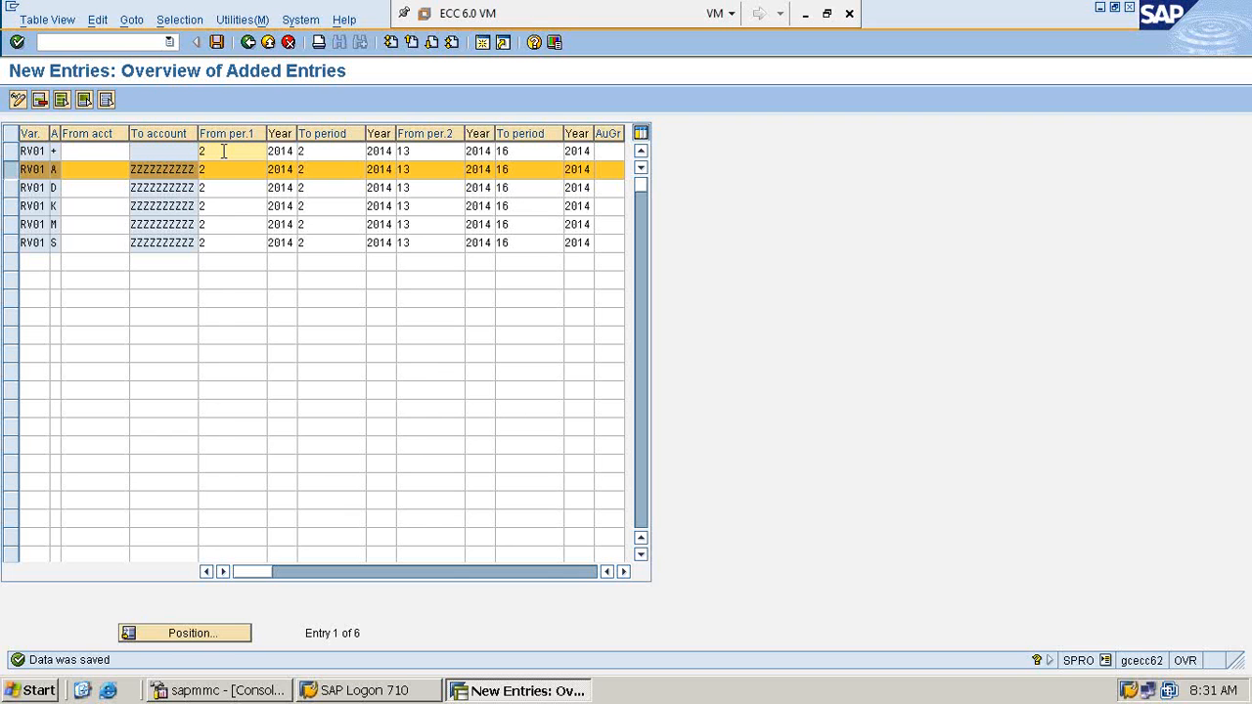
{"action": "key", "text": "BackSpace"}
{"action": "type", "text": "1"}
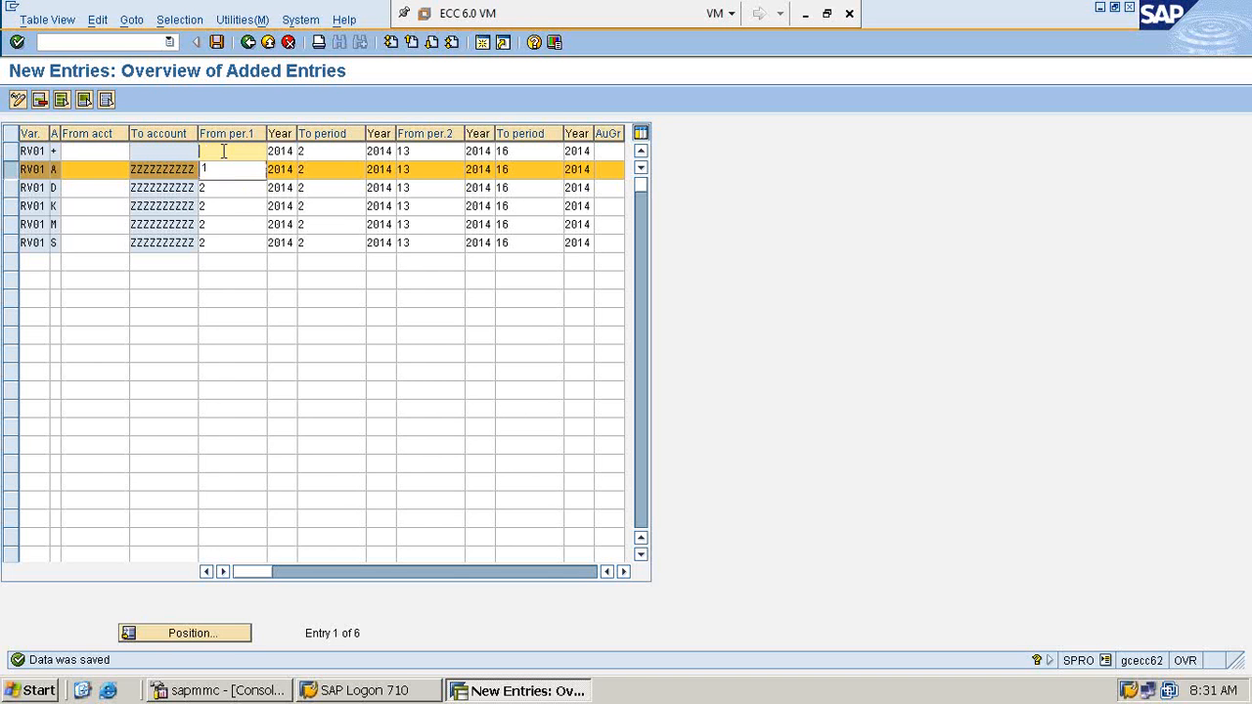
{"action": "type", "text": "11"}
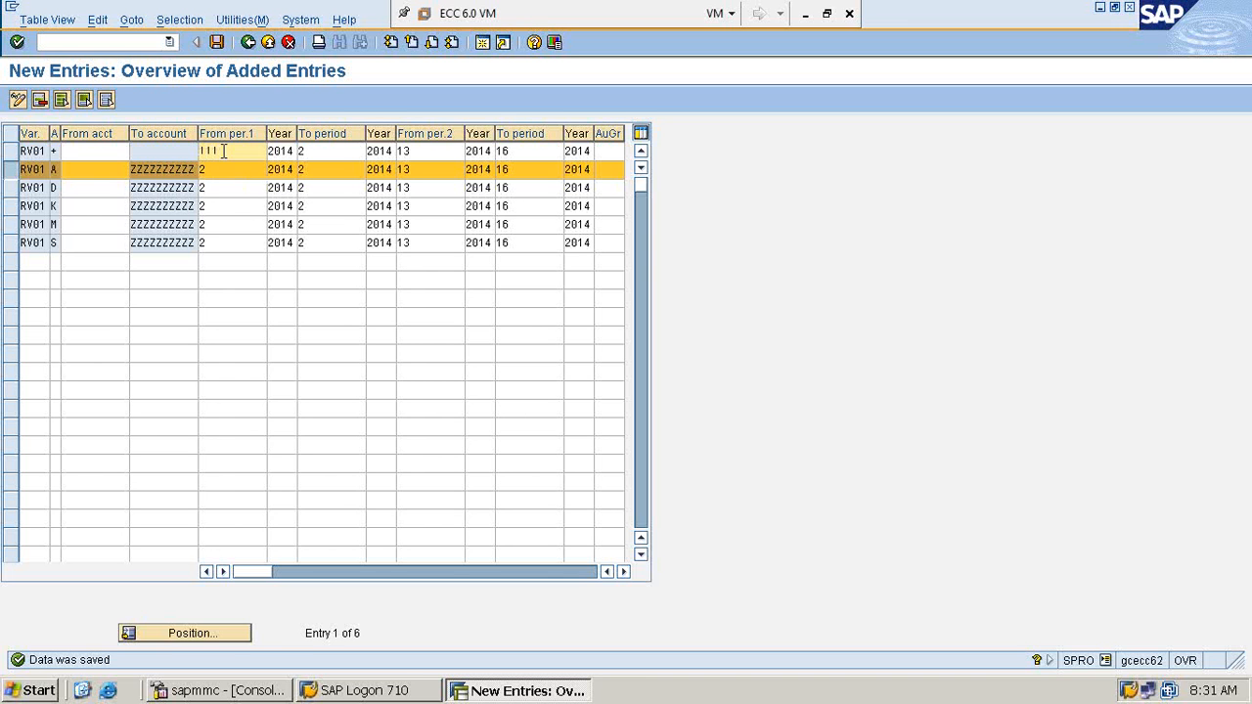
{"action": "key", "text": "BackSpace"}
{"action": "key", "text": "BackSpace"}
{"action": "left_click", "coordinate": [320, 154]}
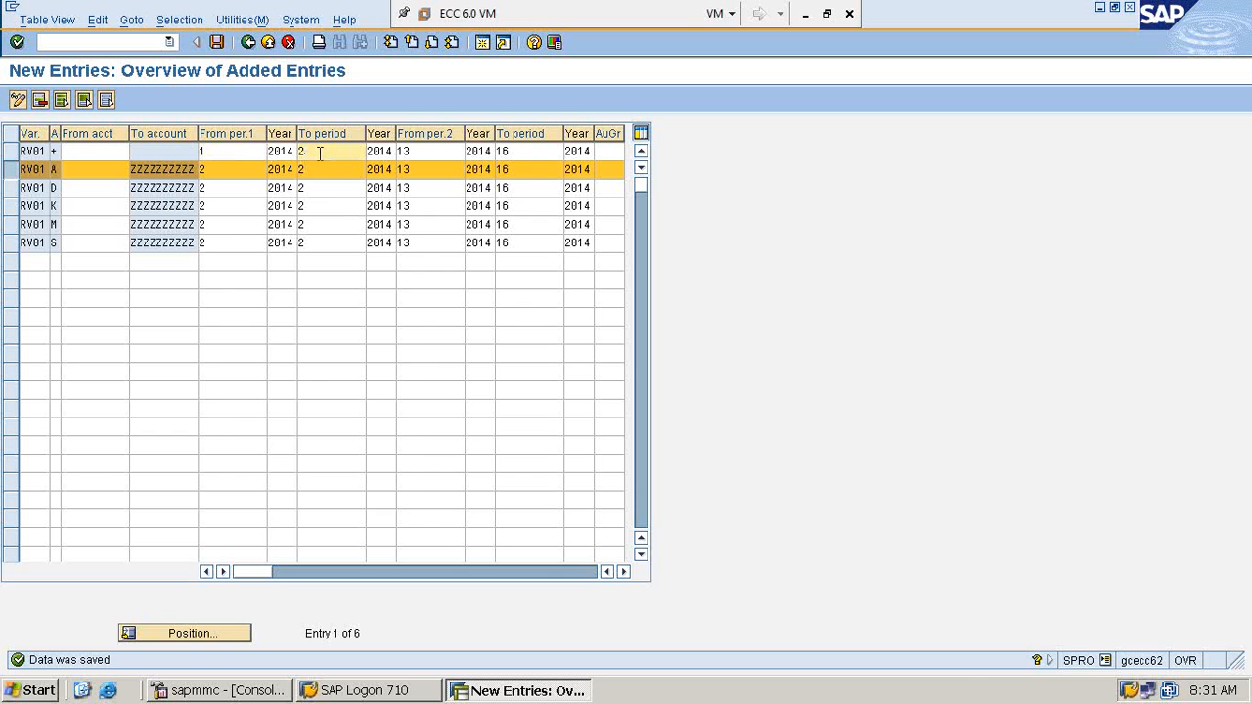
{"action": "type", "text": "12"}
Set the first range's end period to 12 for the A, D and K account type entries
{"action": "left_click", "coordinate": [320, 171]}
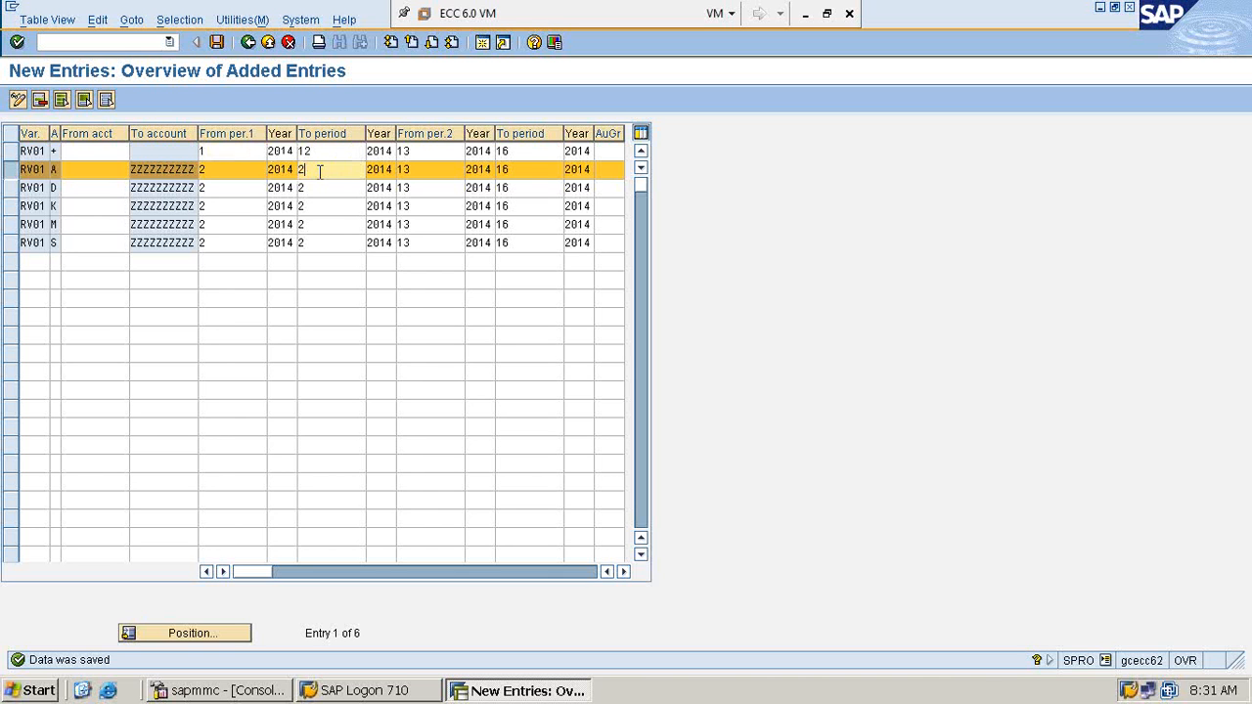
{"action": "type", "text": "12"}
{"action": "key", "text": "Down"}
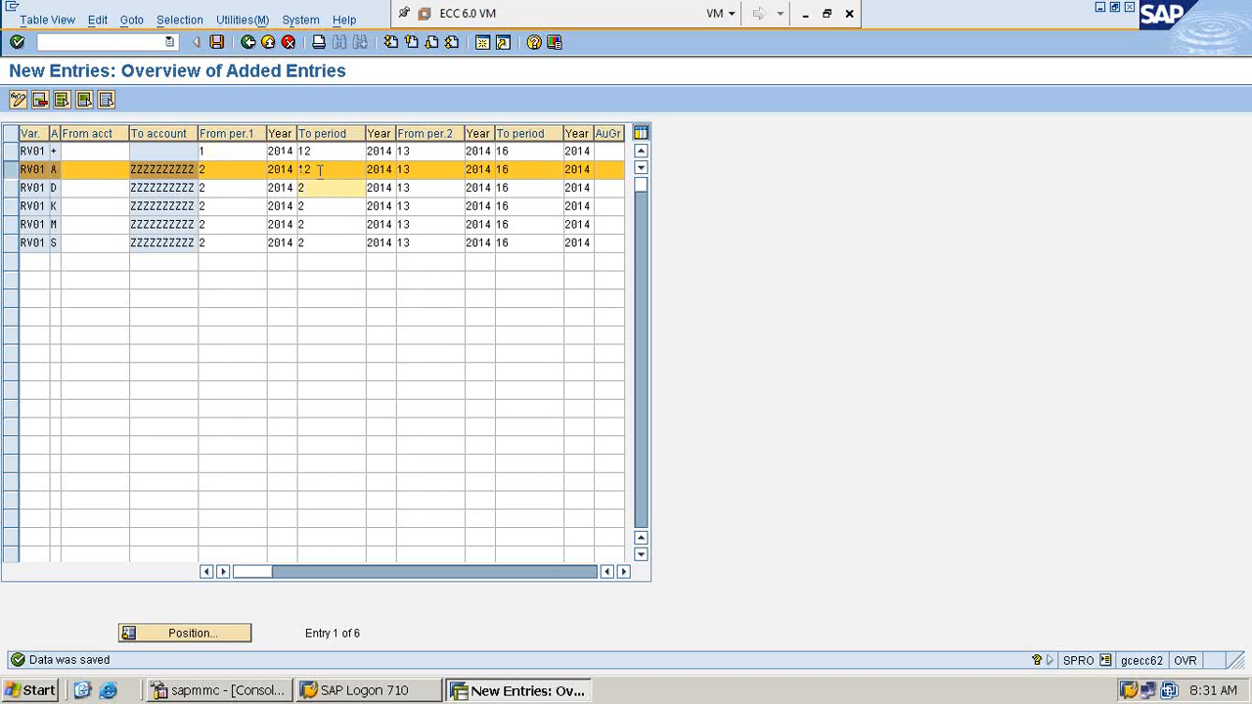
{"action": "key", "text": "Delete"}
{"action": "type", "text": "12"}
{"action": "key", "text": "Down"}
{"action": "key", "text": "Delete"}
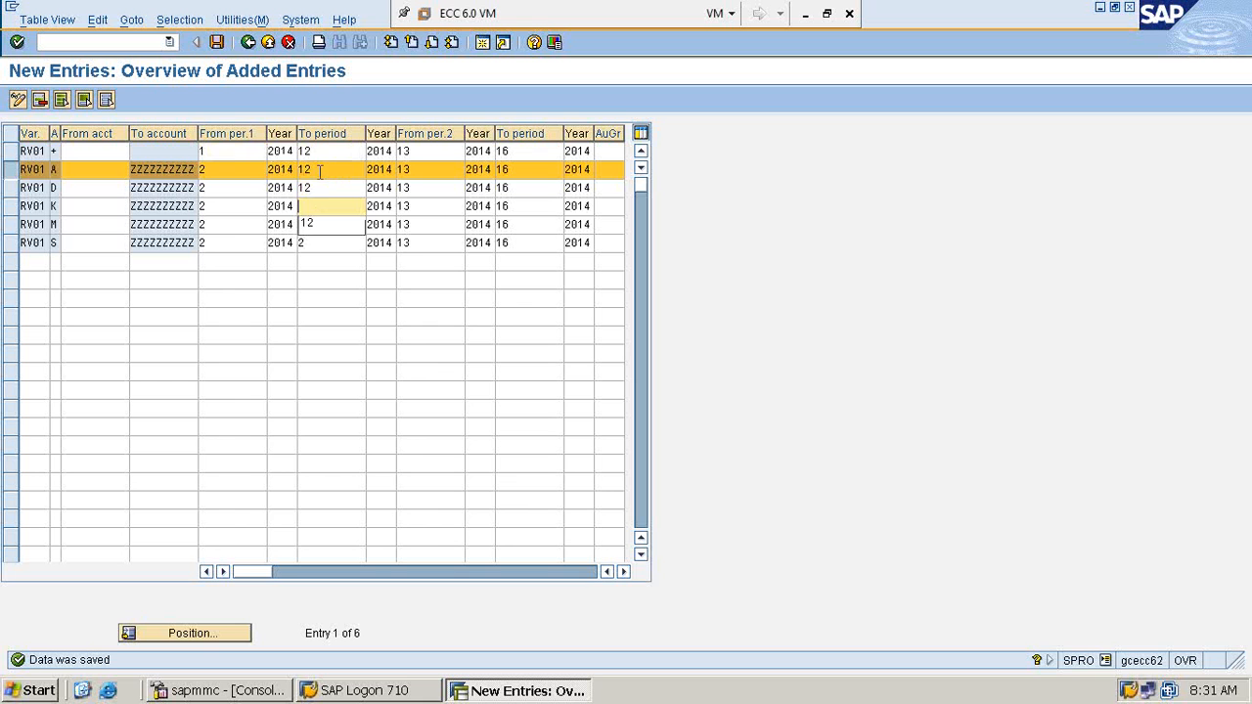
{"action": "type", "text": "12"}
Set the first range's end period to 12 for the M and S account type entries
{"action": "key", "text": "Down"}
{"action": "key", "text": "Delete"}
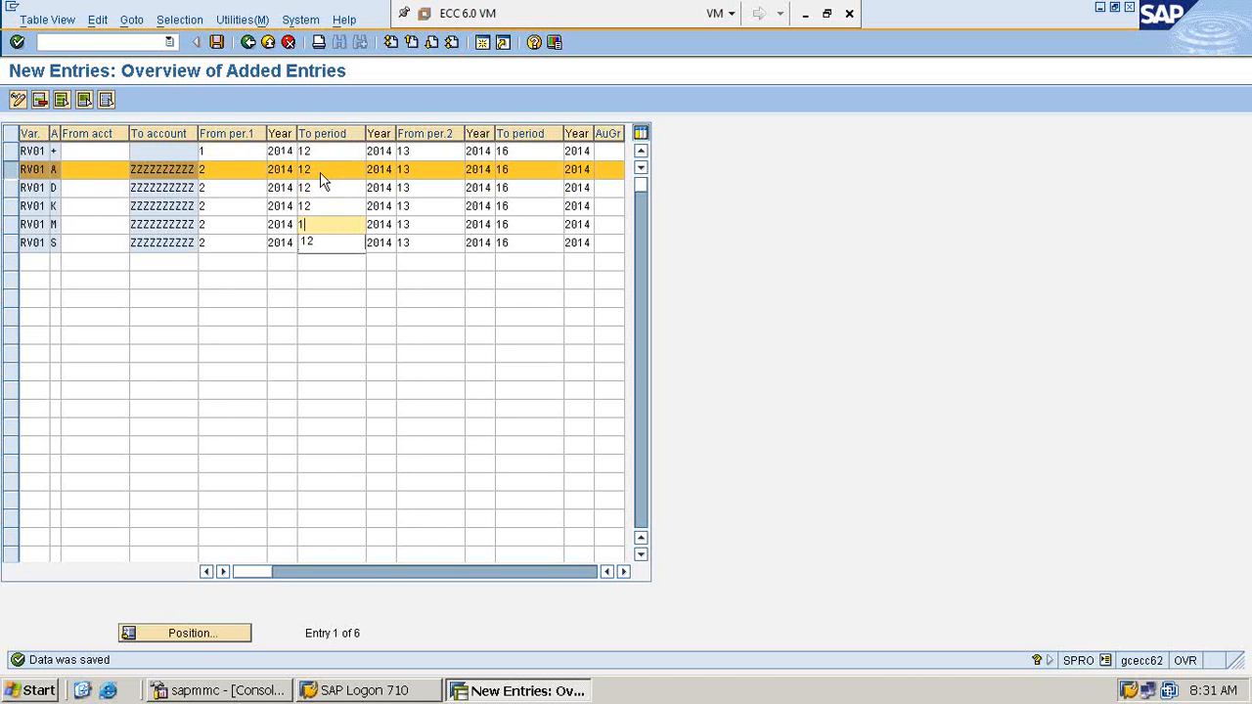
{"action": "type", "text": "12"}
{"action": "key", "text": "Down"}
{"action": "key", "text": "Delete"}
{"action": "type", "text": "12"}
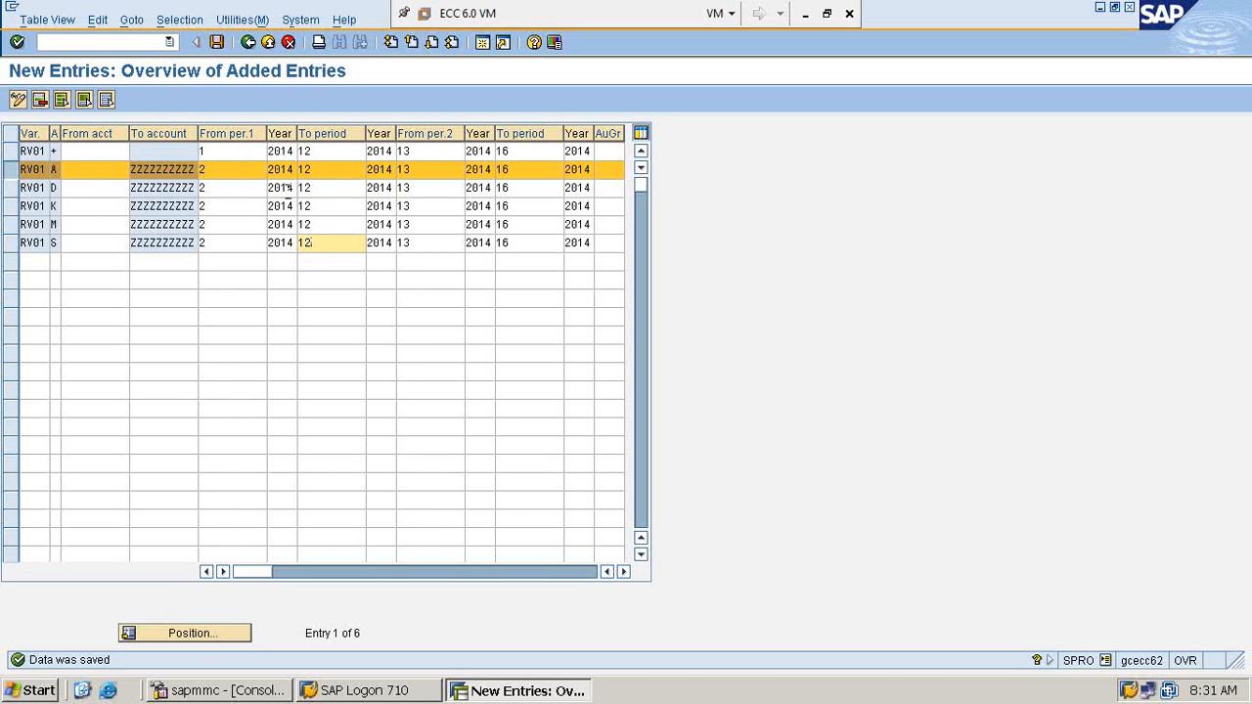
Set the first range's start period to 1 for the A, D and K account type entries
{"action": "left_click", "coordinate": [224, 175]}
{"action": "key", "text": "Delete"}
{"action": "type", "text": "1"}
{"action": "key", "text": "Down"}
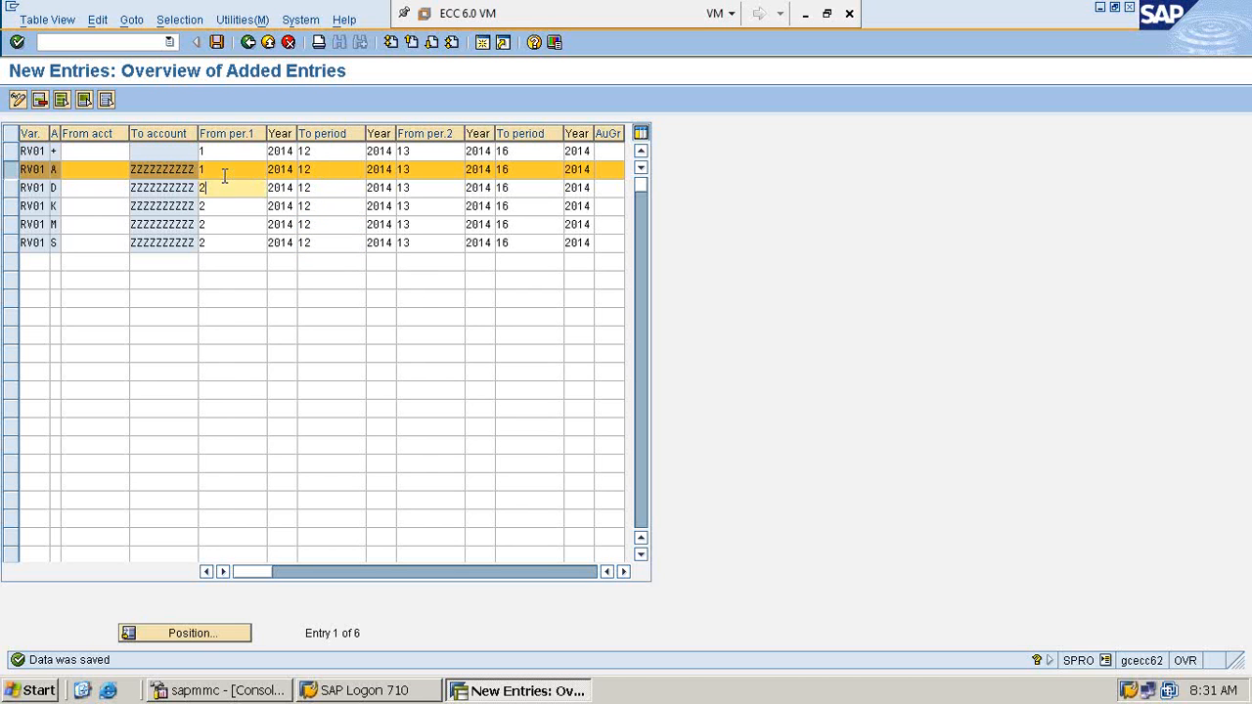
{"action": "key", "text": "Delete"}
{"action": "type", "text": "1"}
{"action": "key", "text": "Down"}
{"action": "key", "text": "Delete"}
{"action": "type", "text": "1"}
Set the first range's start period to 1 for the M and S account type entries
{"action": "key", "text": "Down"}
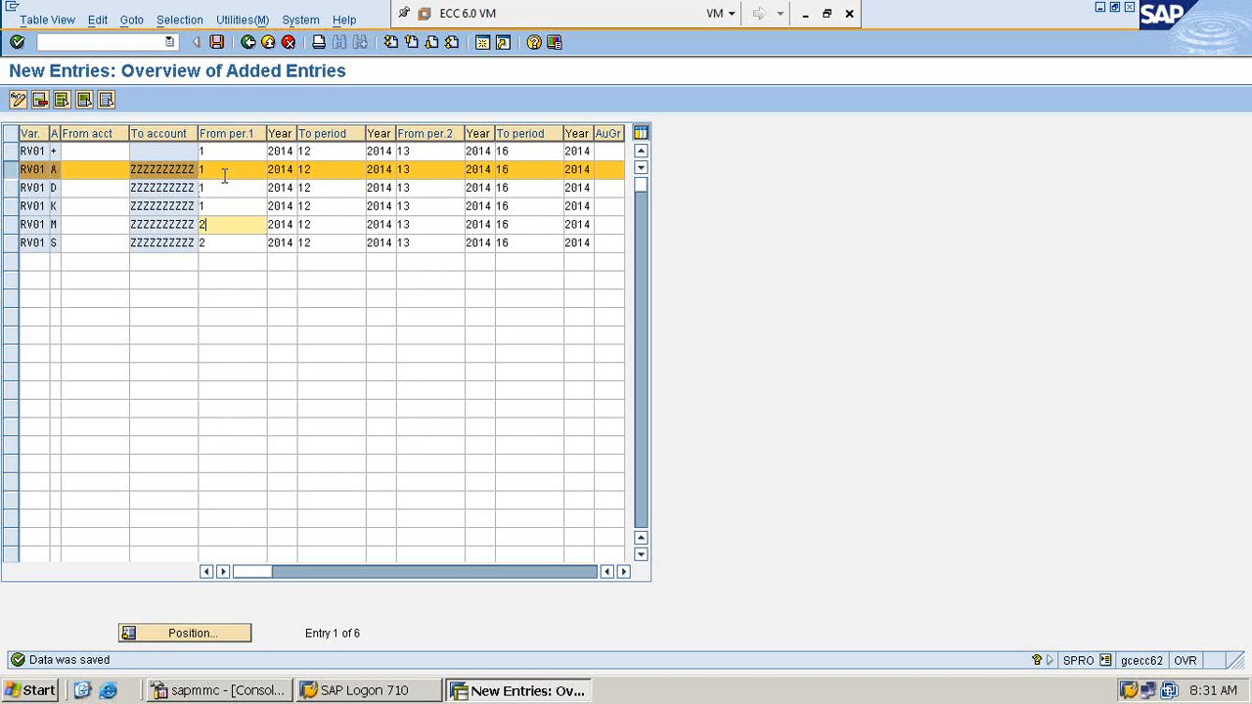
{"action": "key", "text": "Delete"}
{"action": "type", "text": "1"}
{"action": "key", "text": "Down"}
{"action": "key", "text": "Delete"}
{"action": "type", "text": "1"}
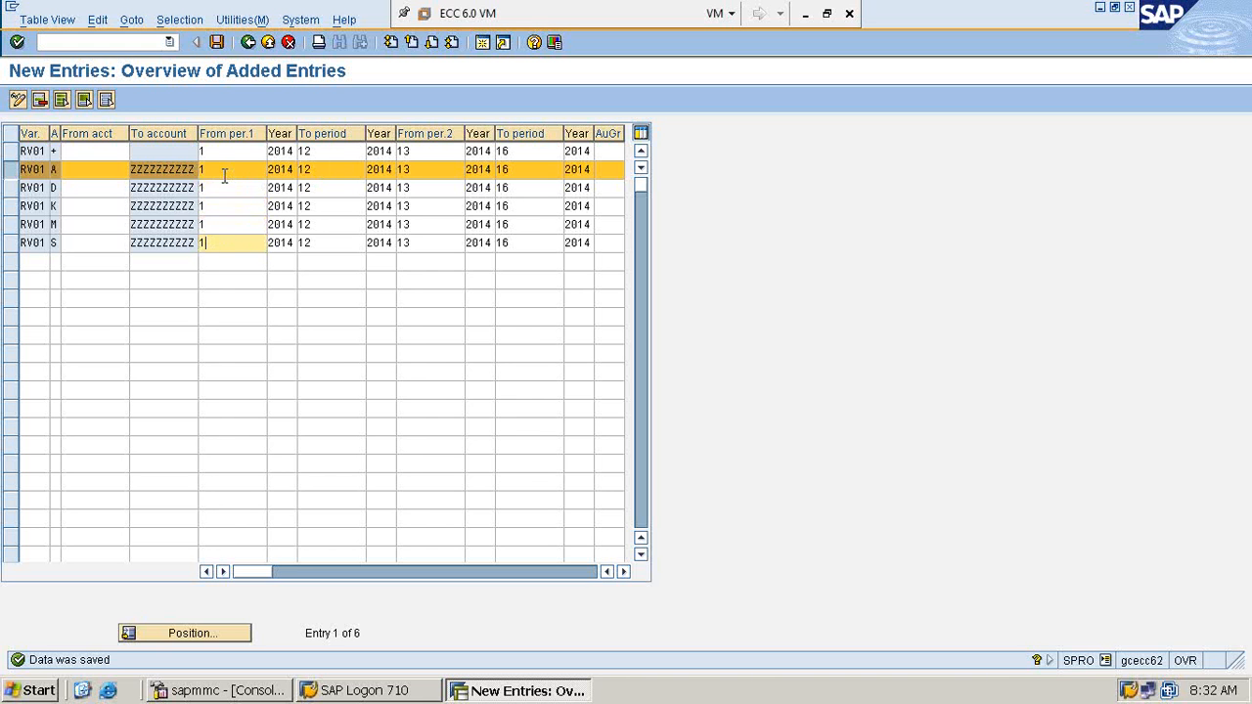
Save the posting period entries and return to the Implementation Guide
{"action": "left_click", "coordinate": [216, 42]}
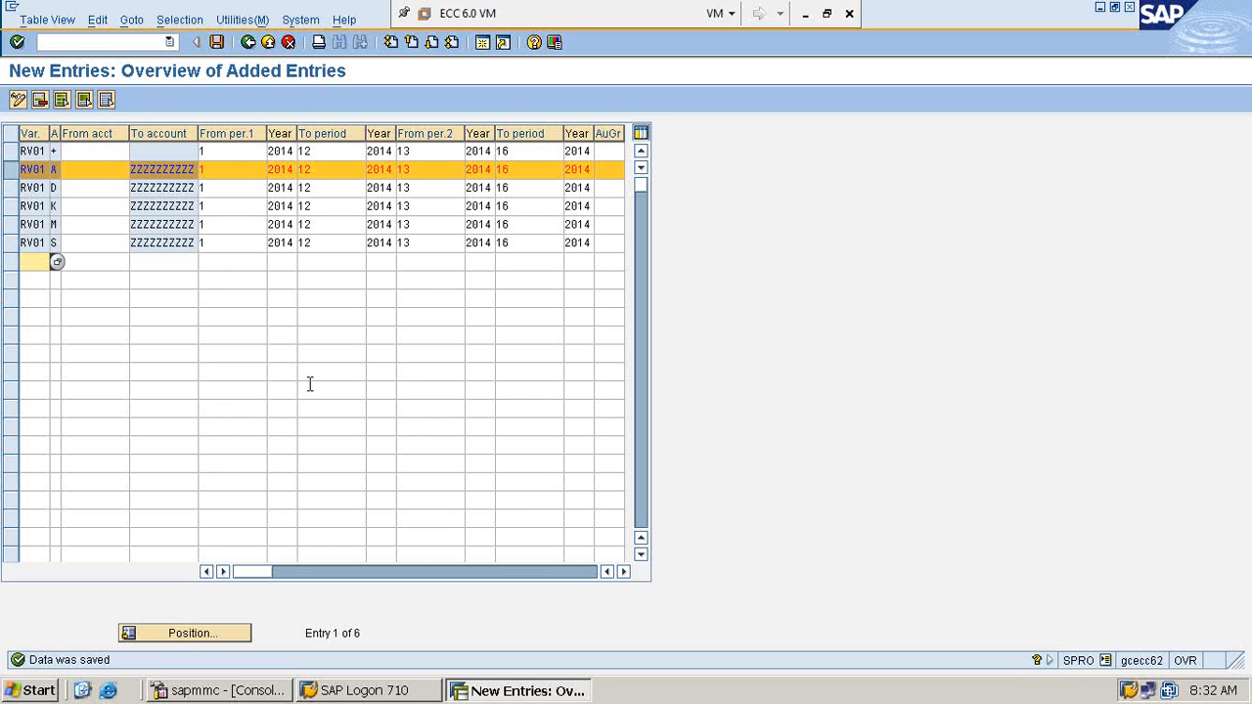
{"action": "left_click", "coordinate": [249, 43]}
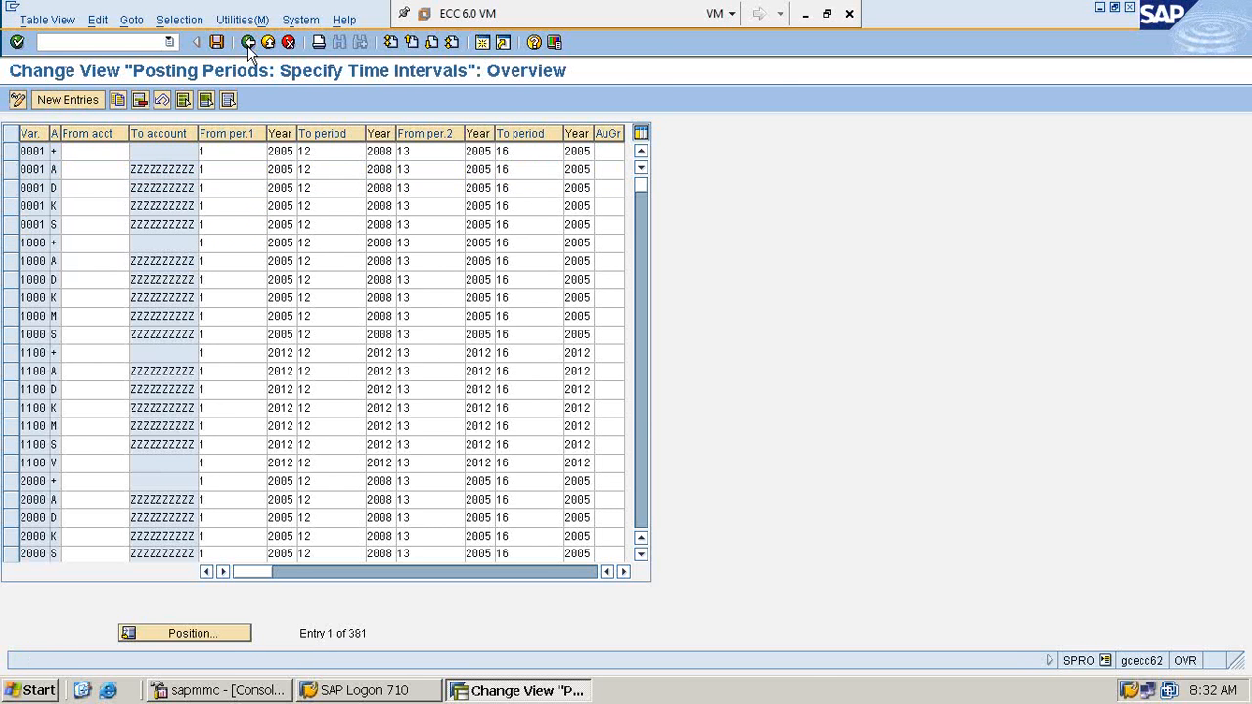
{"action": "left_click", "coordinate": [249, 43]}
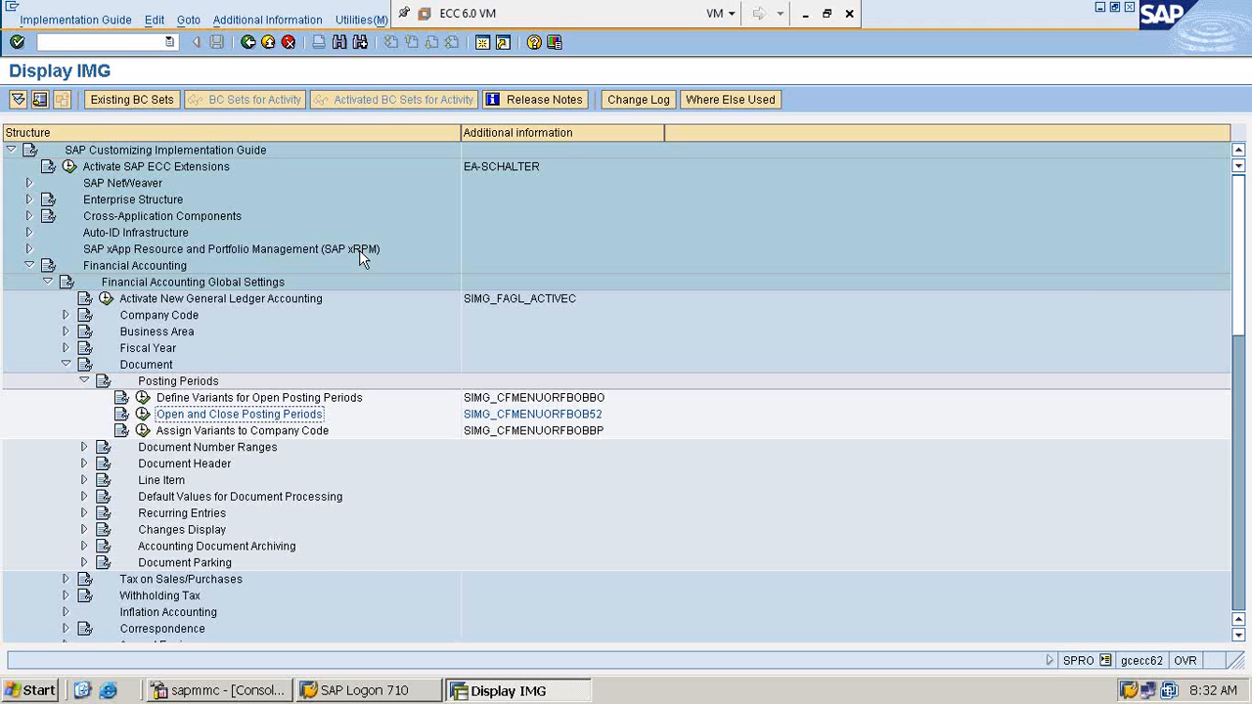
{"action": "left_click", "coordinate": [149, 42]}
{"action": "type", "text": "OBA7"}
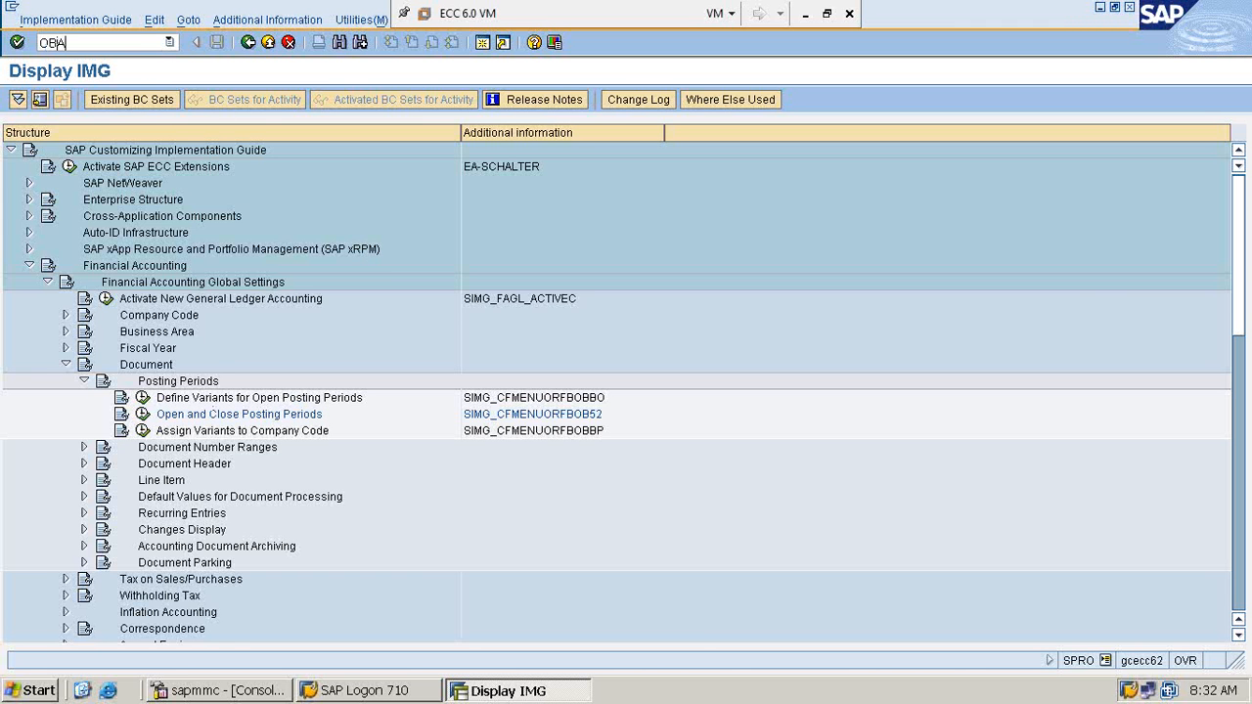
{"action": "key", "text": "BackSpace"}
{"action": "key", "text": "BackSpace"}
{"action": "key", "text": "BackSpace"}
{"action": "key", "text": "BackSpace"}
{"action": "type", "text": "FBN1"}
{"action": "left_click", "coordinate": [804, 13]}
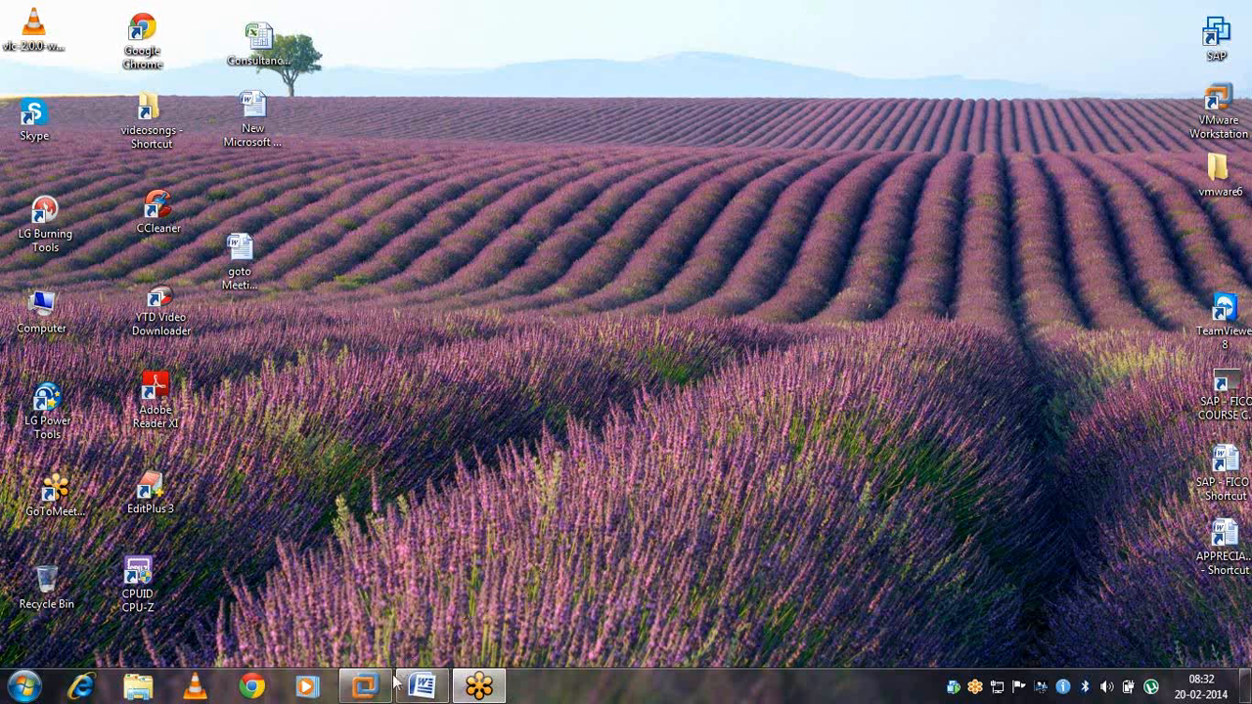
{"action": "mouse_move", "coordinate": [367, 687]}
{"action": "left_click", "coordinate": [397, 610]}
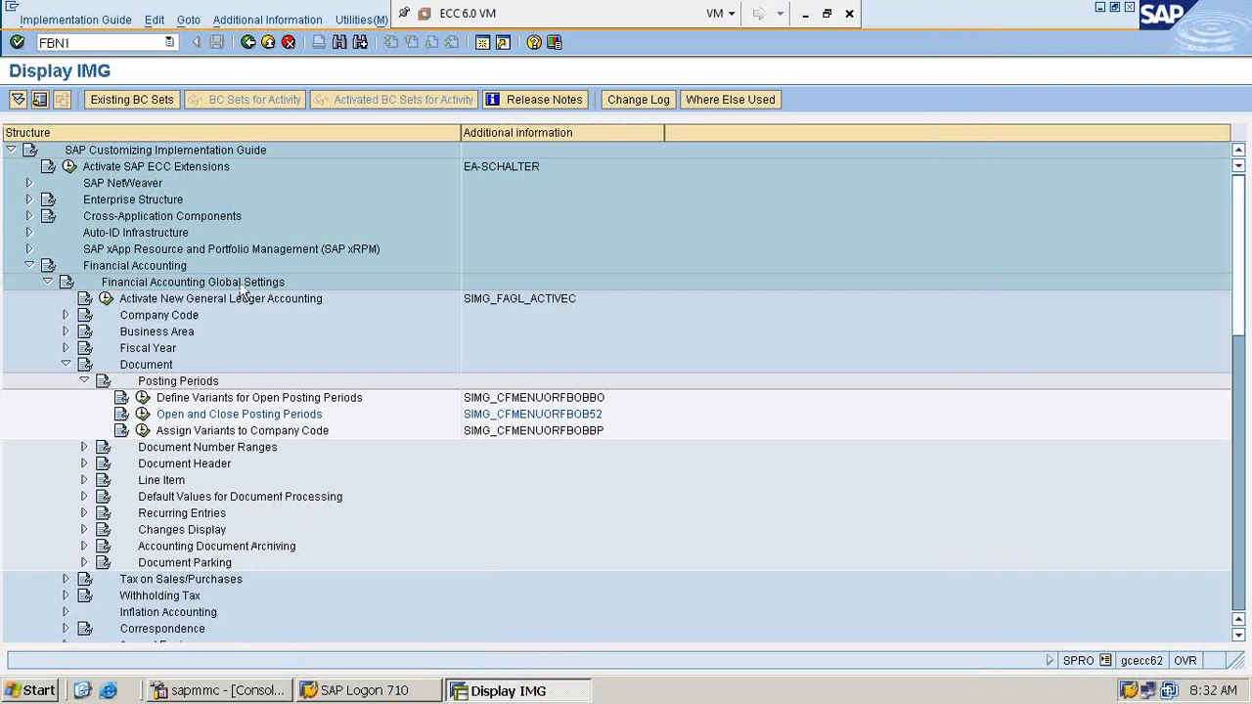
{"action": "key", "text": "BackSpace"}
{"action": "key", "text": "BackSpace"}
{"action": "key", "text": "BackSpace"}
{"action": "key", "text": "BackSpace"}
Return to the SAP Easy Access screen and reopen the SAP Reference IMG through transaction spro
{"action": "left_click", "coordinate": [249, 42]}
{"action": "left_click", "coordinate": [249, 41]}
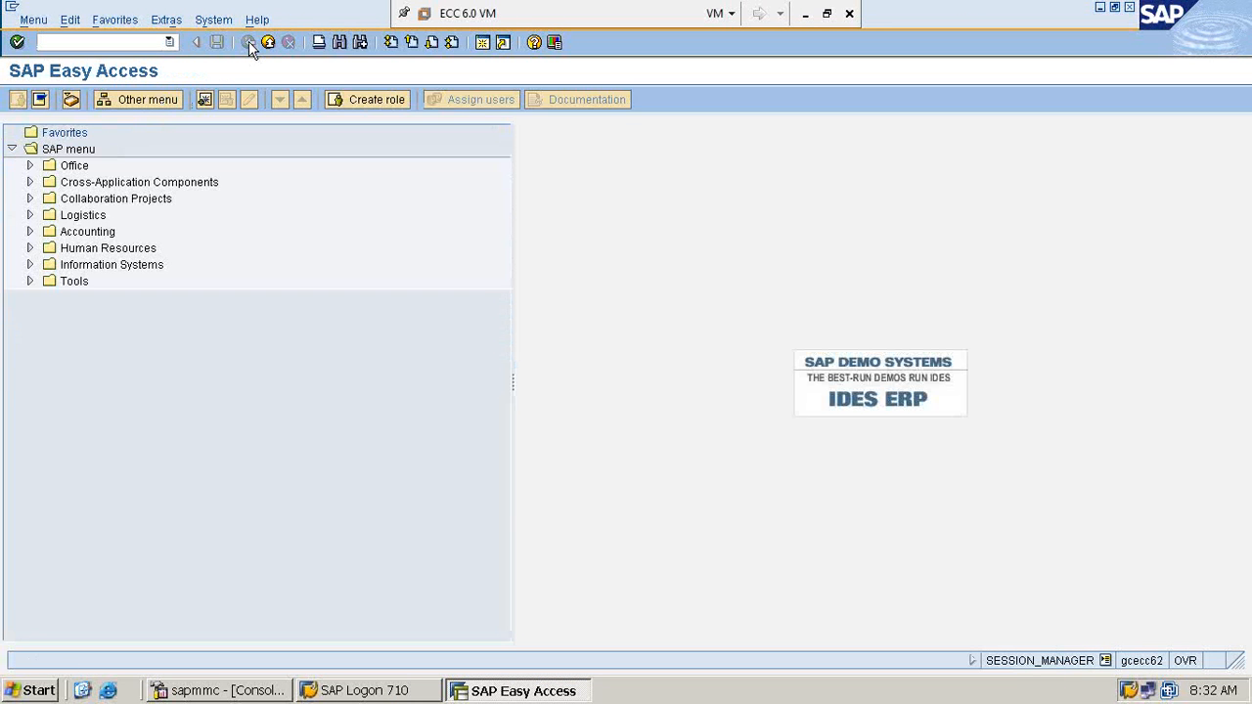
{"action": "type", "text": "spro"}
{"action": "key", "text": "Return"}
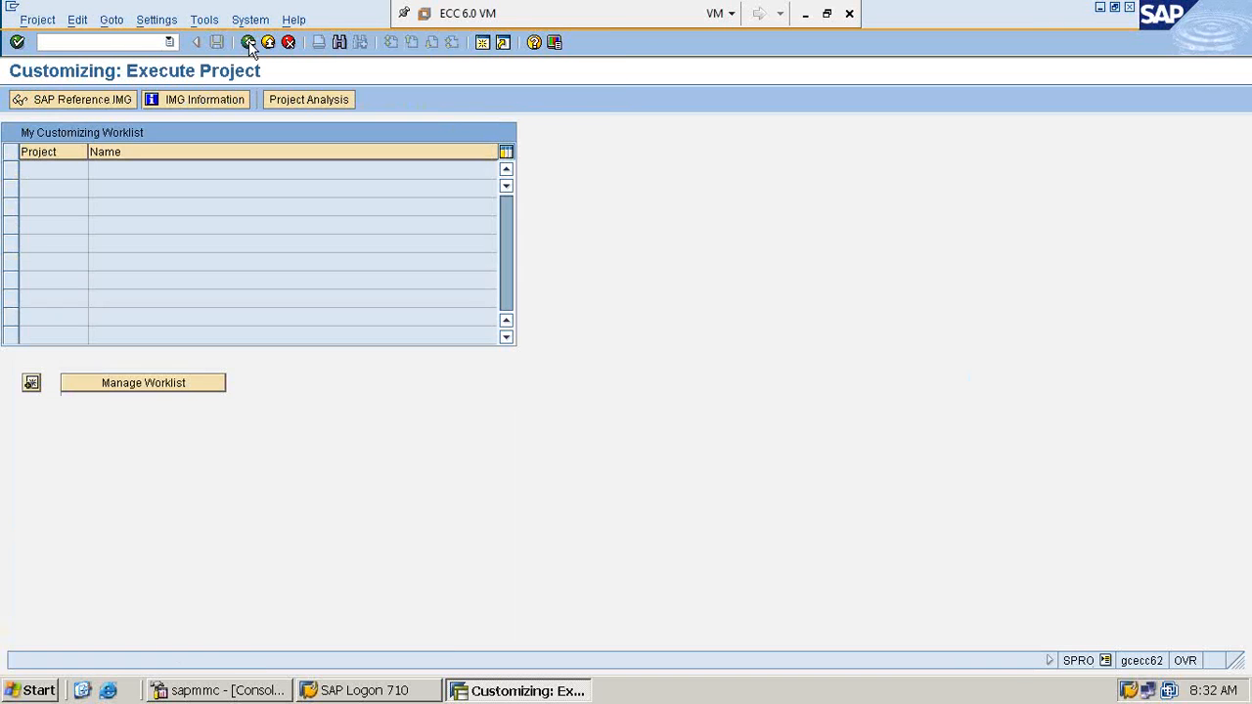
{"action": "left_click", "coordinate": [118, 101]}
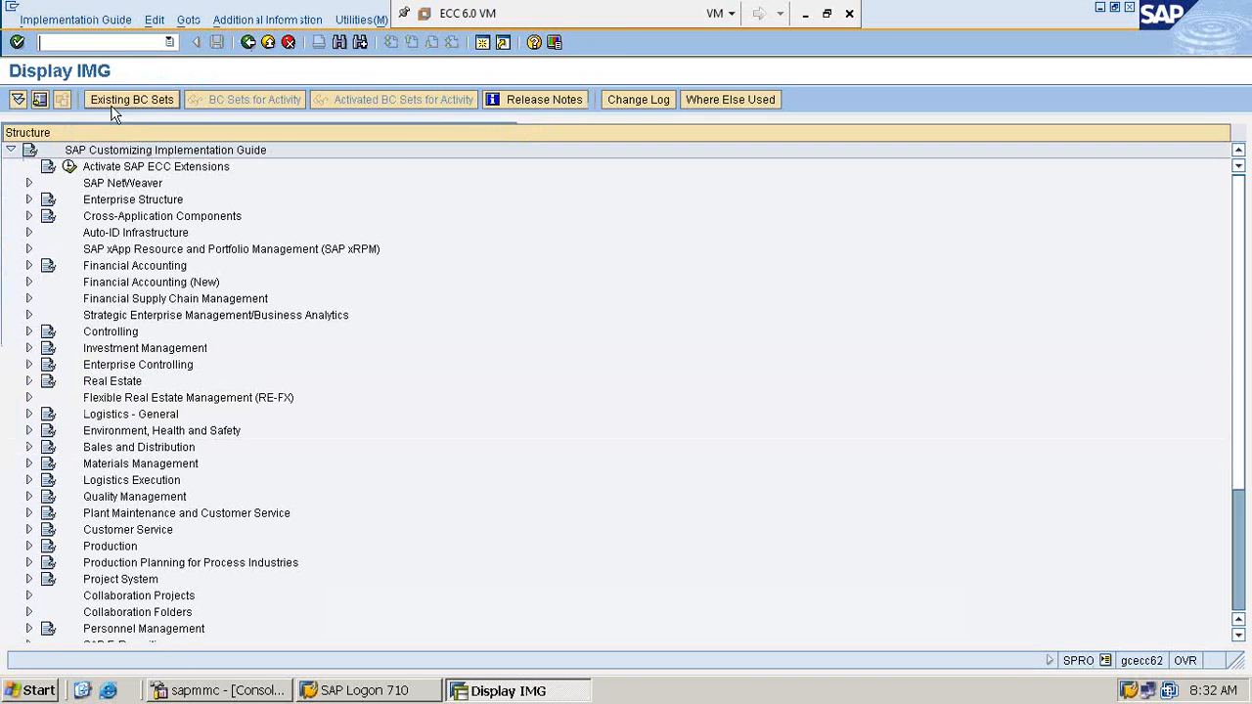
Show the IMG Activity key as additional information for the entries in the Implementation Guide structure
{"action": "left_click", "coordinate": [293, 21]}
{"action": "key", "text": "Down"}
{"action": "key", "text": "Right"}
{"action": "key", "text": "Down"}
{"action": "key", "text": "Right"}
{"action": "key", "text": "Down"}
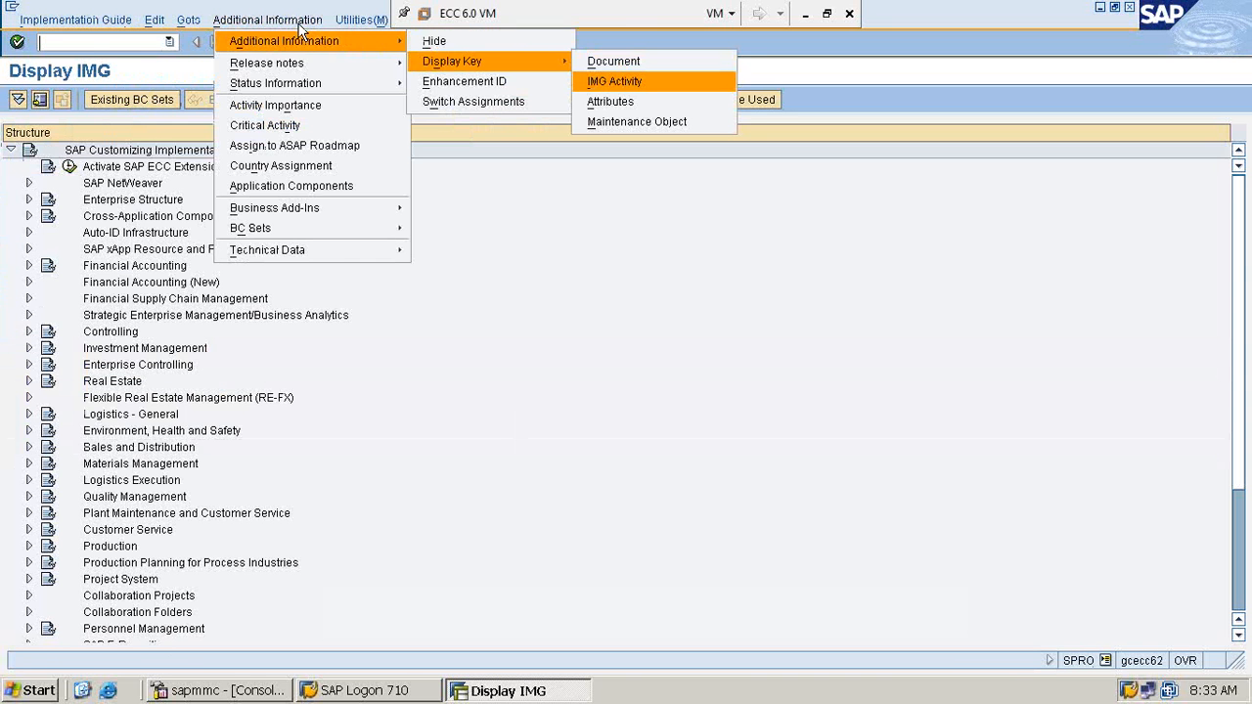
{"action": "key", "text": "Return"}
Expand Financial Accounting, Financial Accounting Global Settings and Document in the guide structure
{"action": "left_click", "coordinate": [172, 271]}
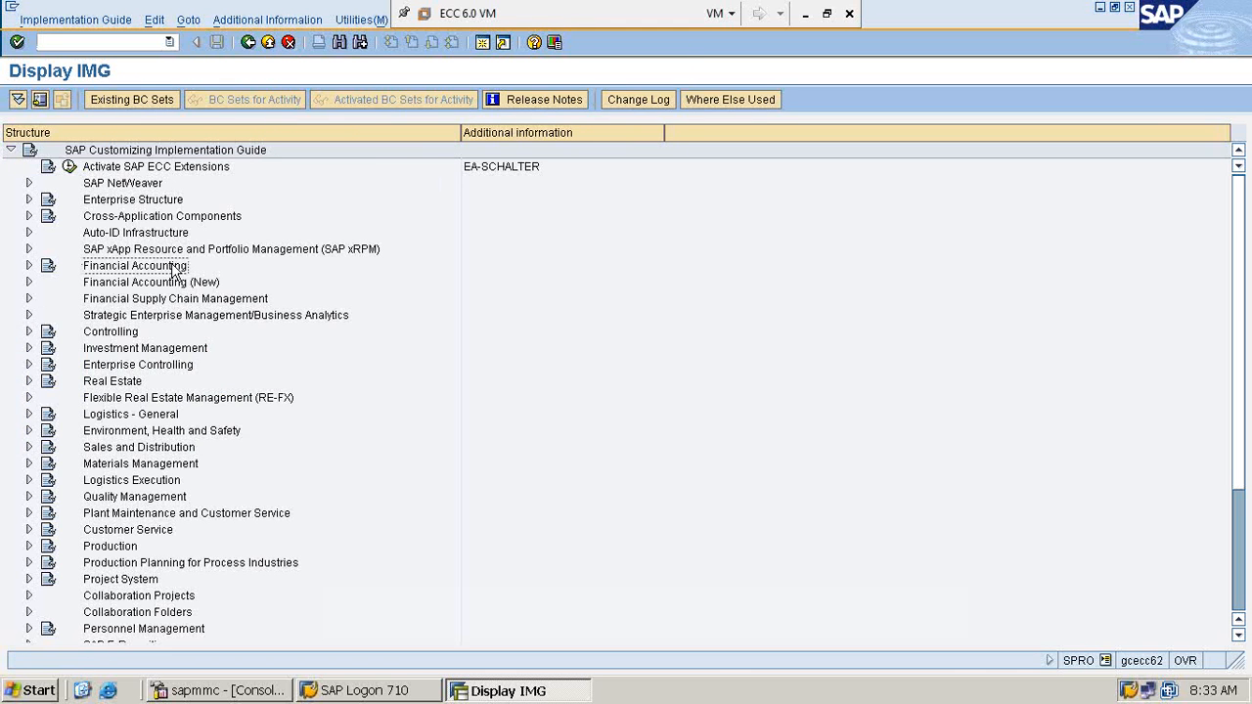
{"action": "key", "text": "Right"}
{"action": "key", "text": "Down"}
{"action": "key", "text": "Right"}
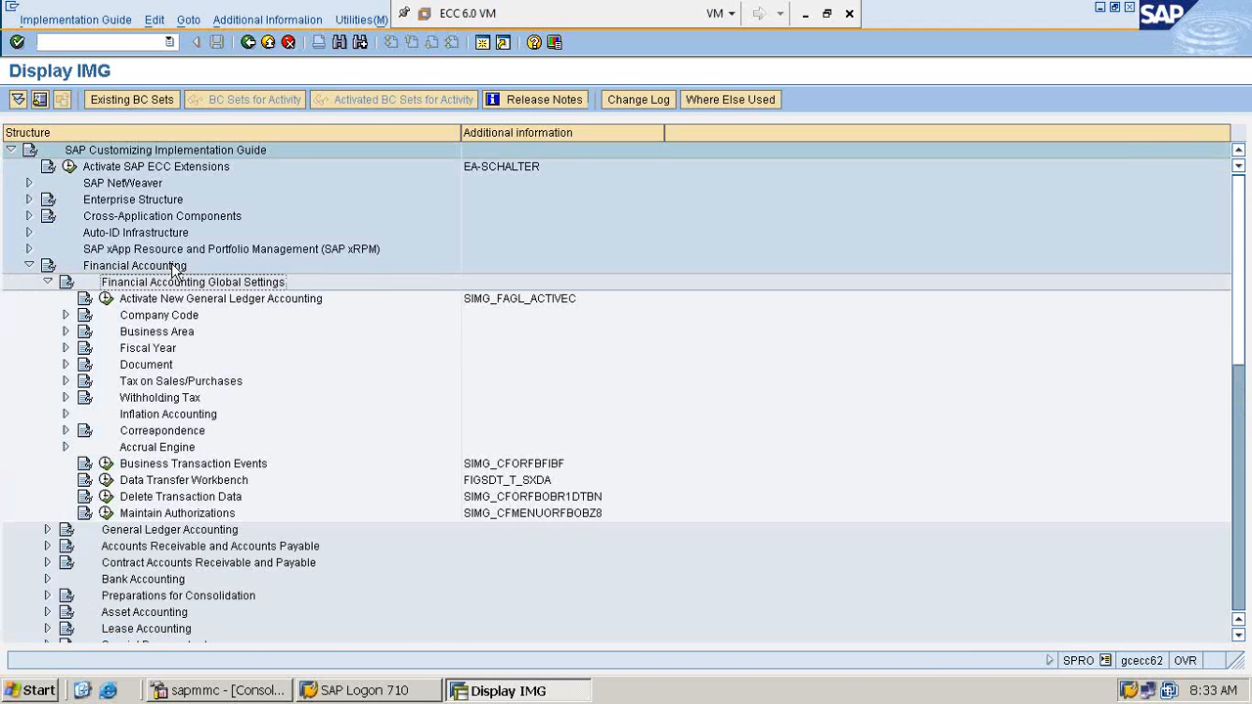
{"action": "key", "text": "Down"}
{"action": "key", "text": "Down"}
{"action": "key", "text": "Down"}
{"action": "key", "text": "Down"}
{"action": "key", "text": "Down"}
{"action": "key", "text": "Right"}
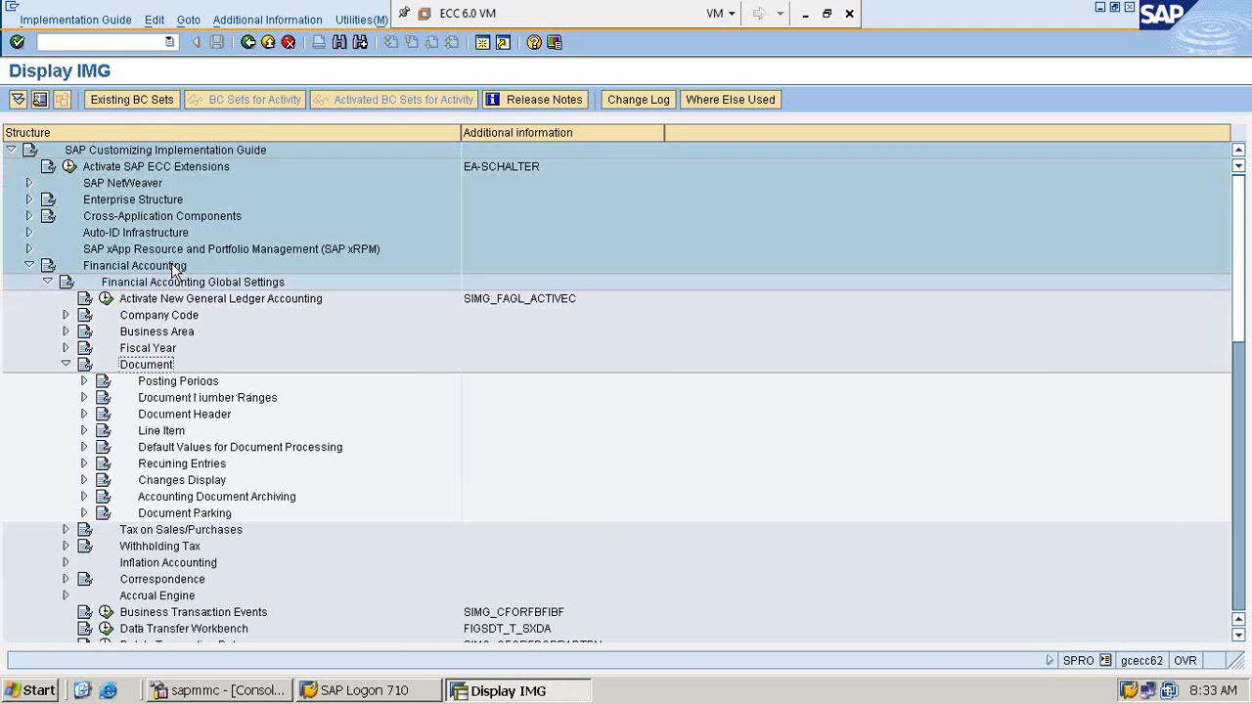
Expand Document Header and execute the Define Document Types activity
{"action": "key", "text": "Down"}
{"action": "key", "text": "Down"}
{"action": "key", "text": "Down"}
{"action": "key", "text": "Right"}
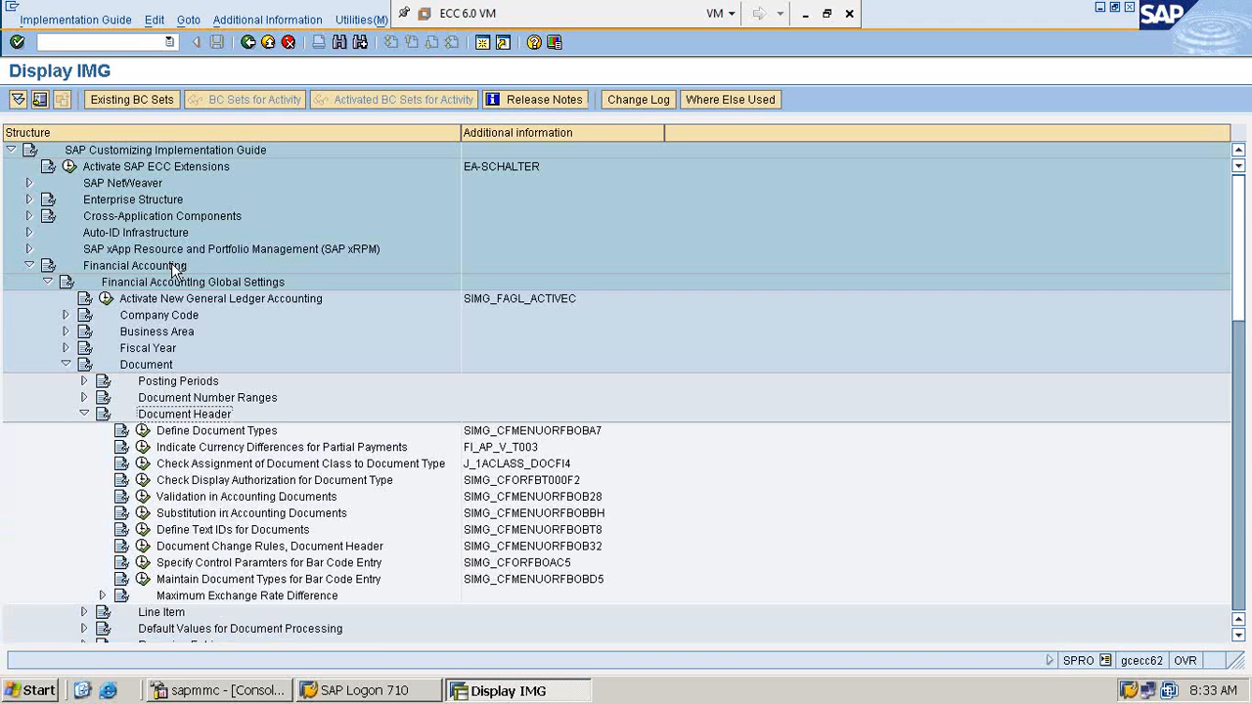
{"action": "key", "text": "Down"}
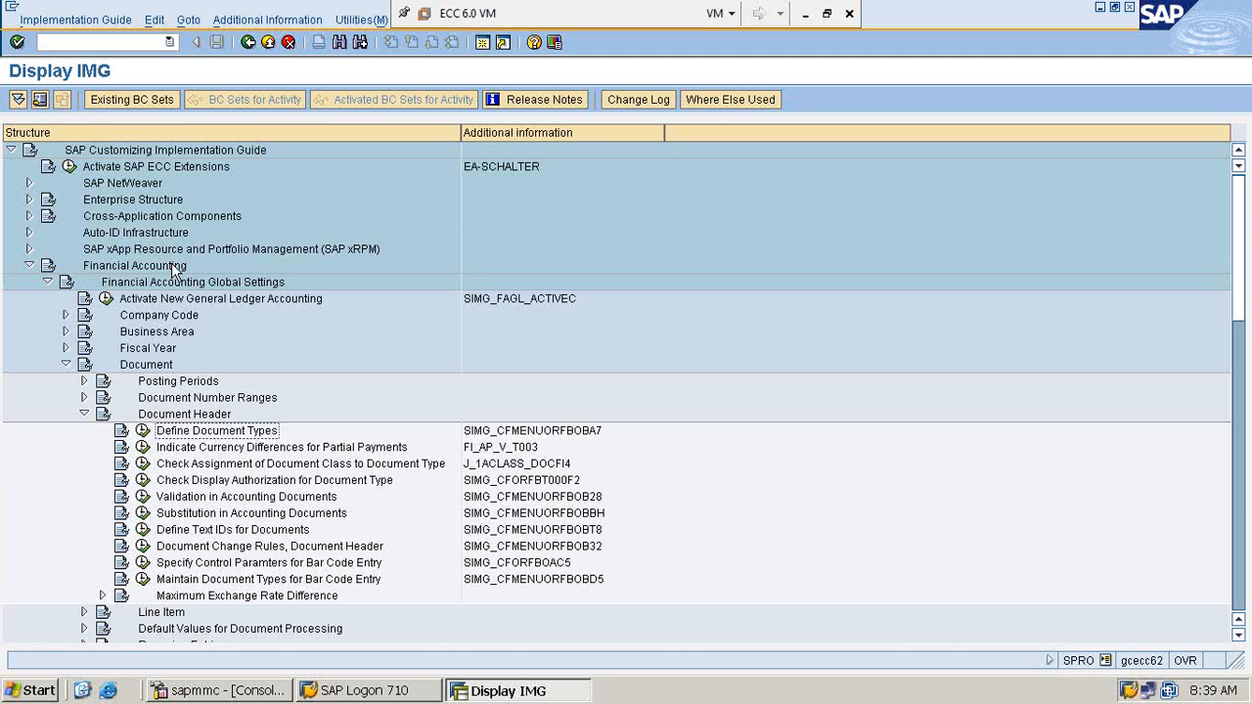
{"action": "left_click", "coordinate": [143, 432]}
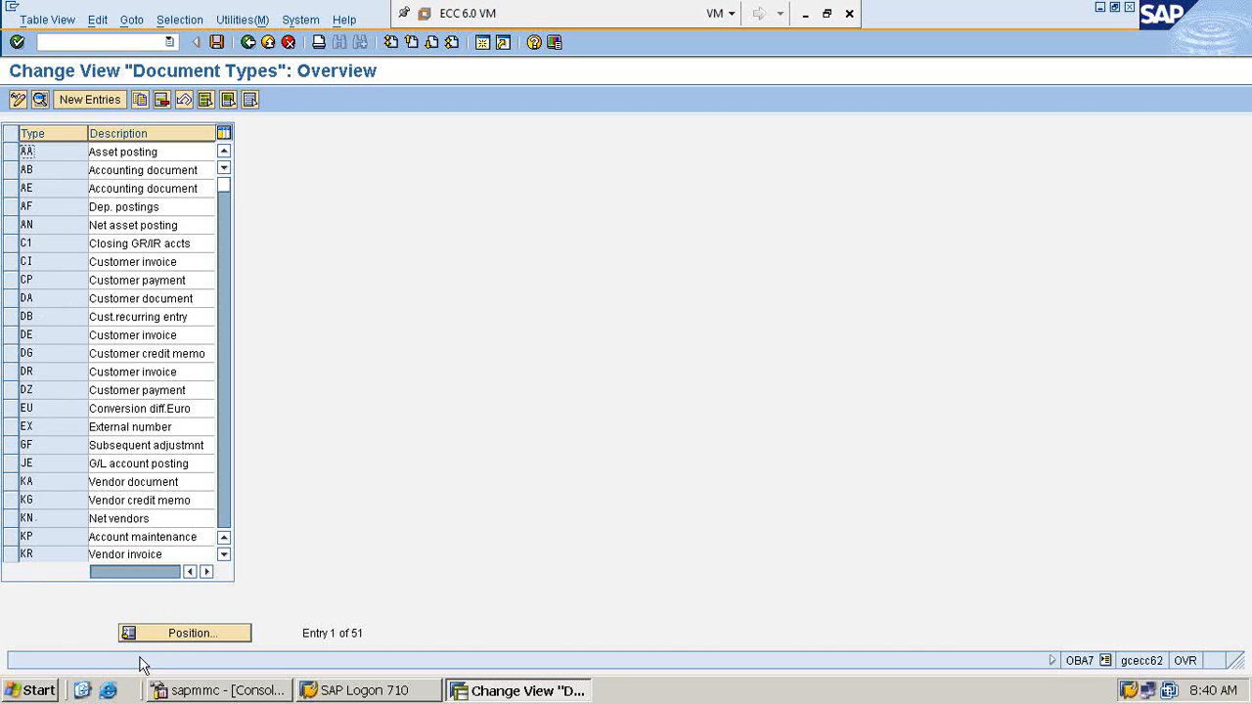
Jump to document type SA in the overview and open its details
{"action": "left_click", "coordinate": [188, 633]}
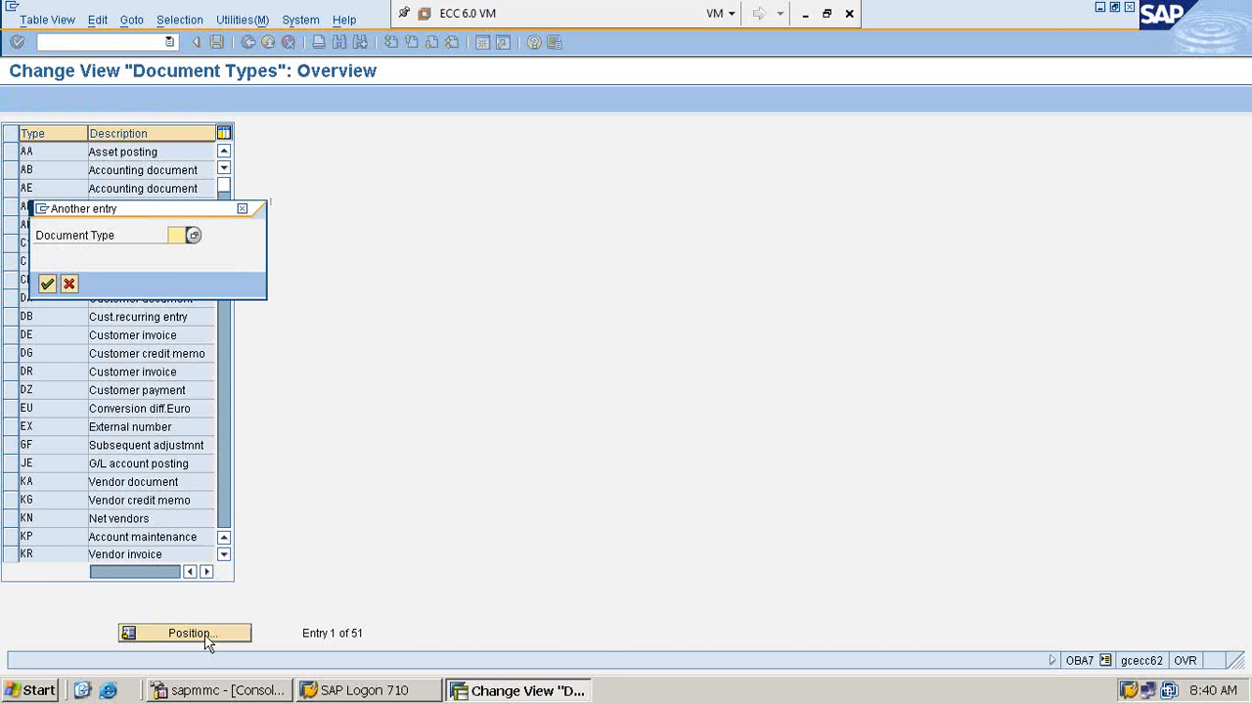
{"action": "type", "text": "SA"}
{"action": "key", "text": "Return"}
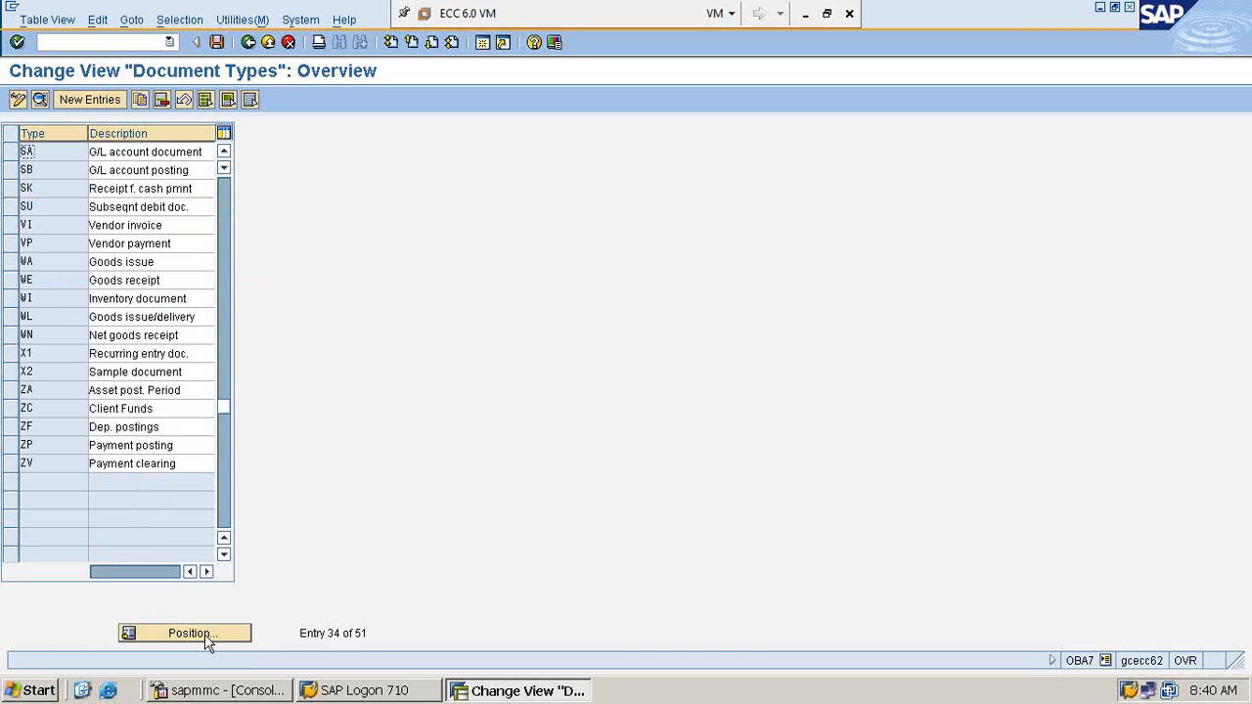
{"action": "left_click", "coordinate": [11, 152]}
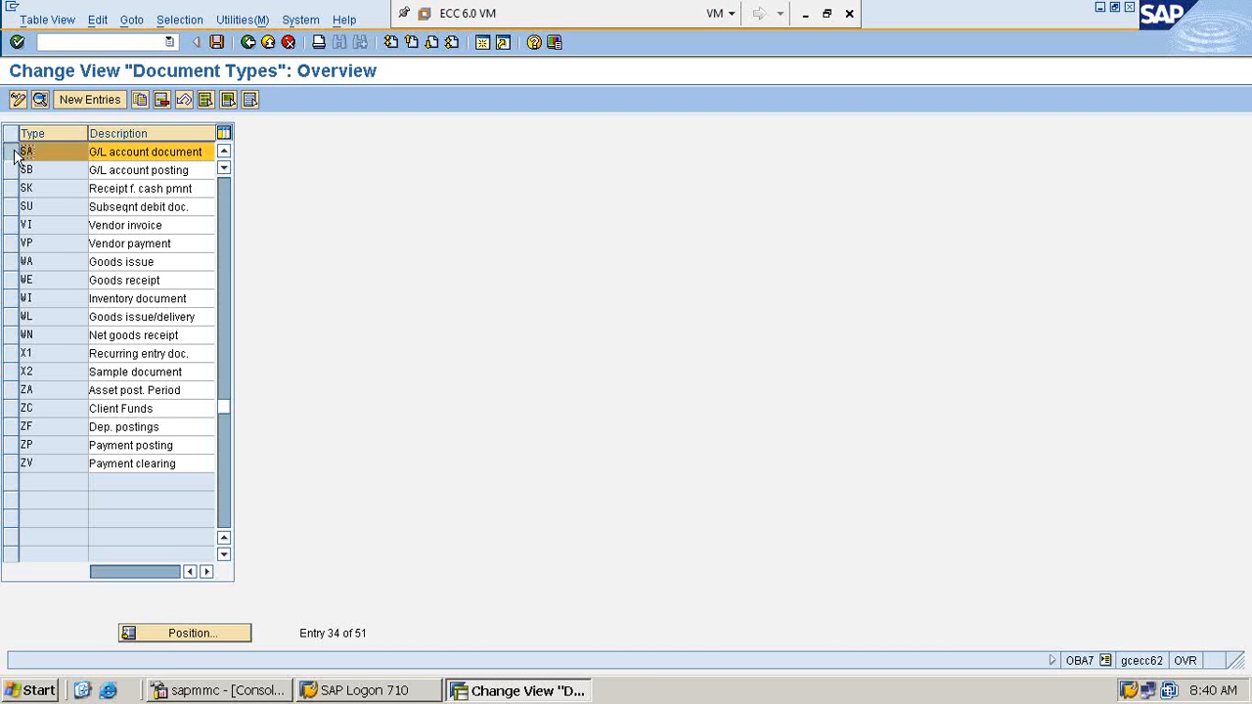
{"action": "left_click", "coordinate": [39, 101]}
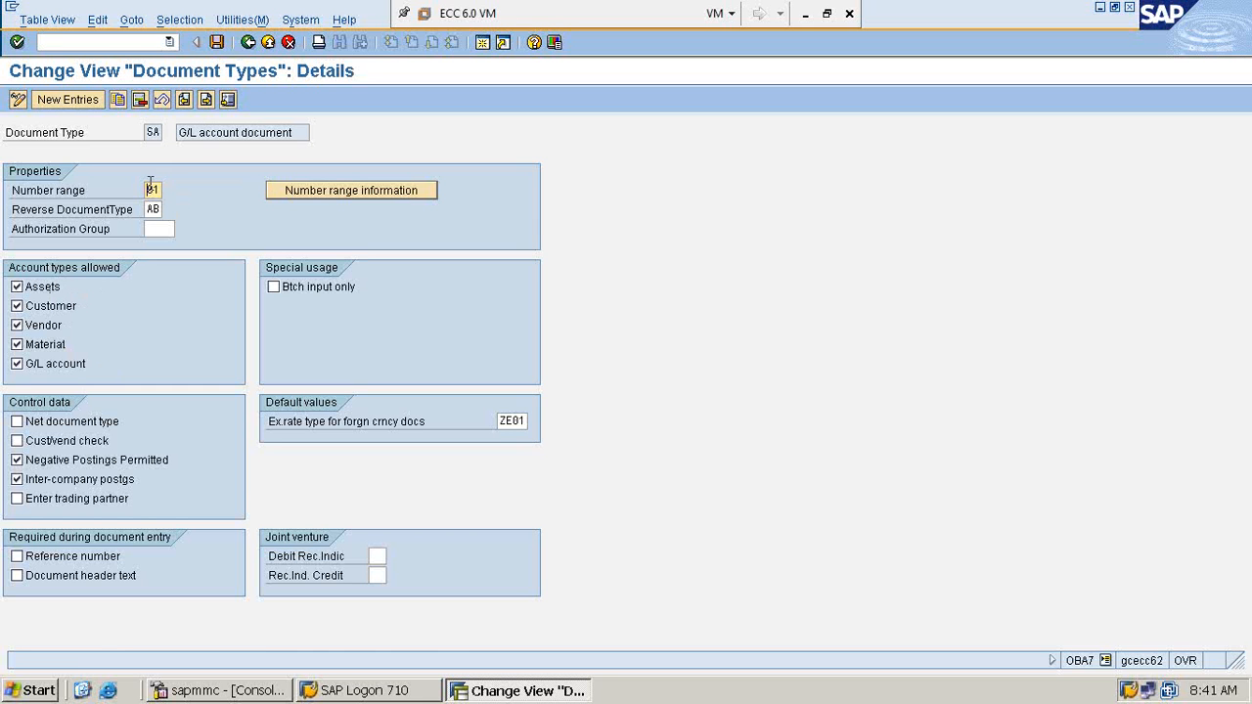
Go to the number range information for document type SA and open the intervals of company code RVGH for editing
{"action": "left_click", "coordinate": [364, 200]}
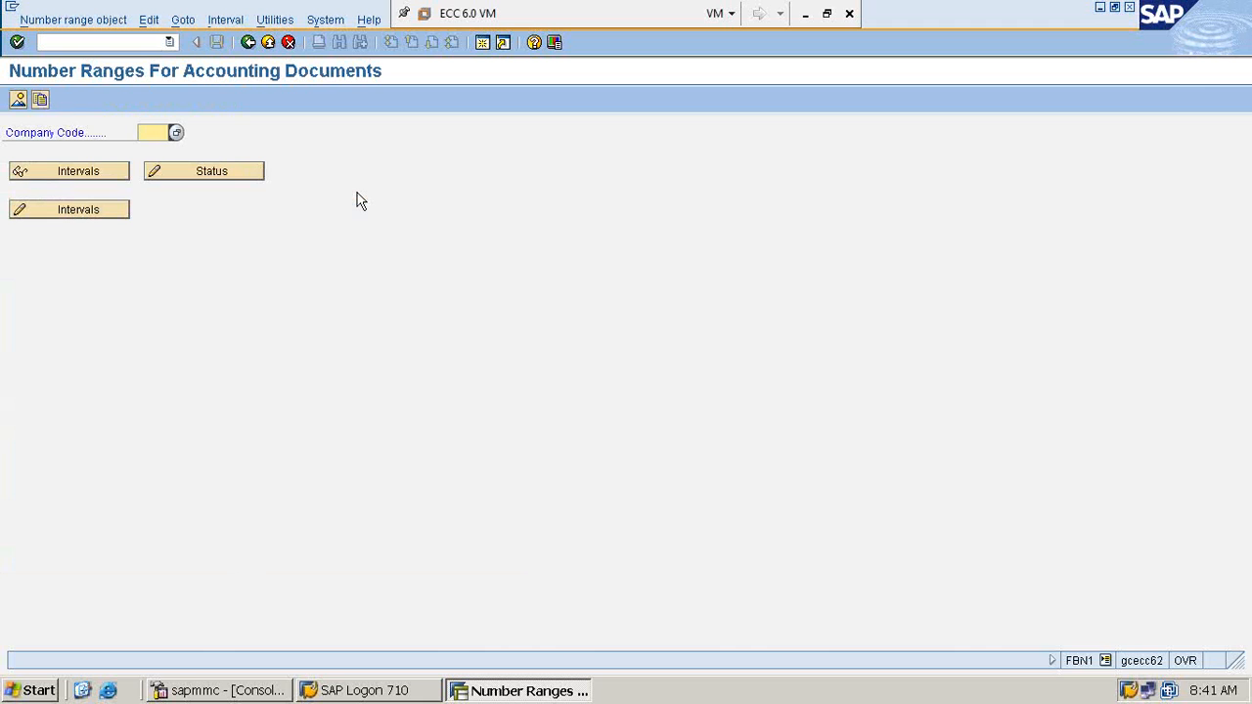
{"action": "type", "text": "RVGH"}
{"action": "left_click", "coordinate": [77, 212]}
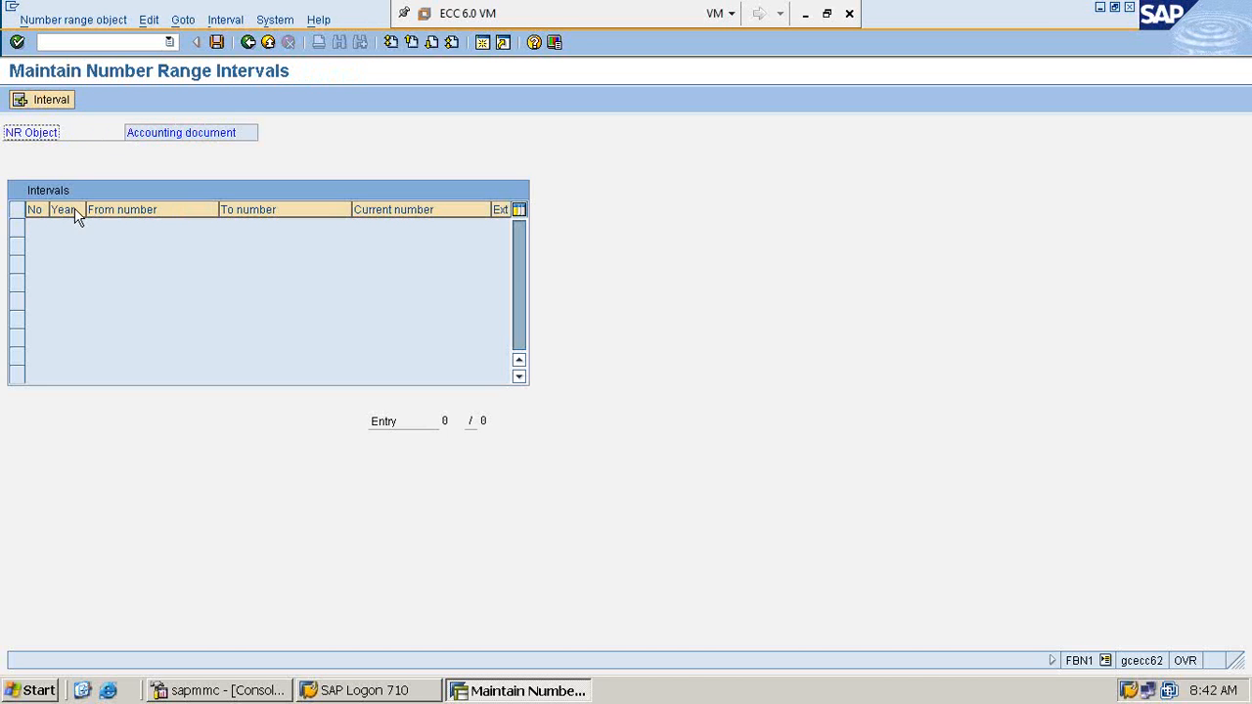
Start a new number range interval with number 01 and year 2014
{"action": "left_click", "coordinate": [51, 102]}
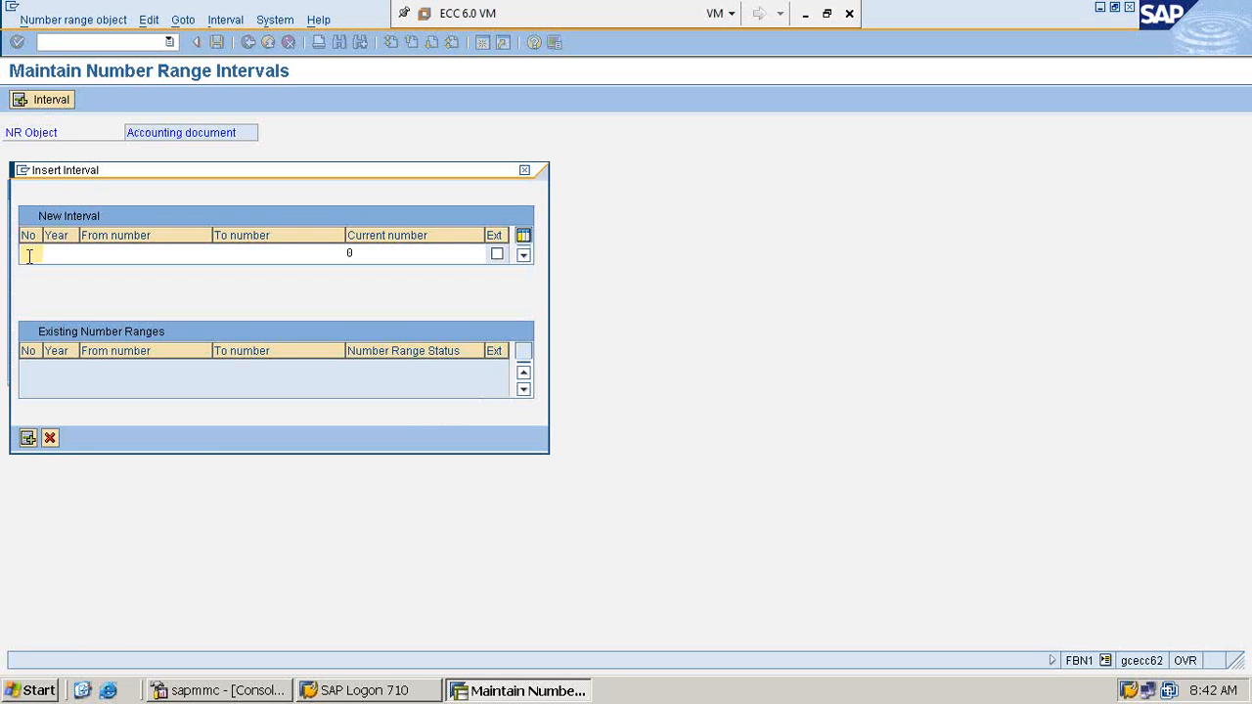
{"action": "type", "text": "01"}
{"action": "left_click", "coordinate": [63, 255]}
{"action": "type", "text": "2"}
{"action": "key", "text": "Down"}
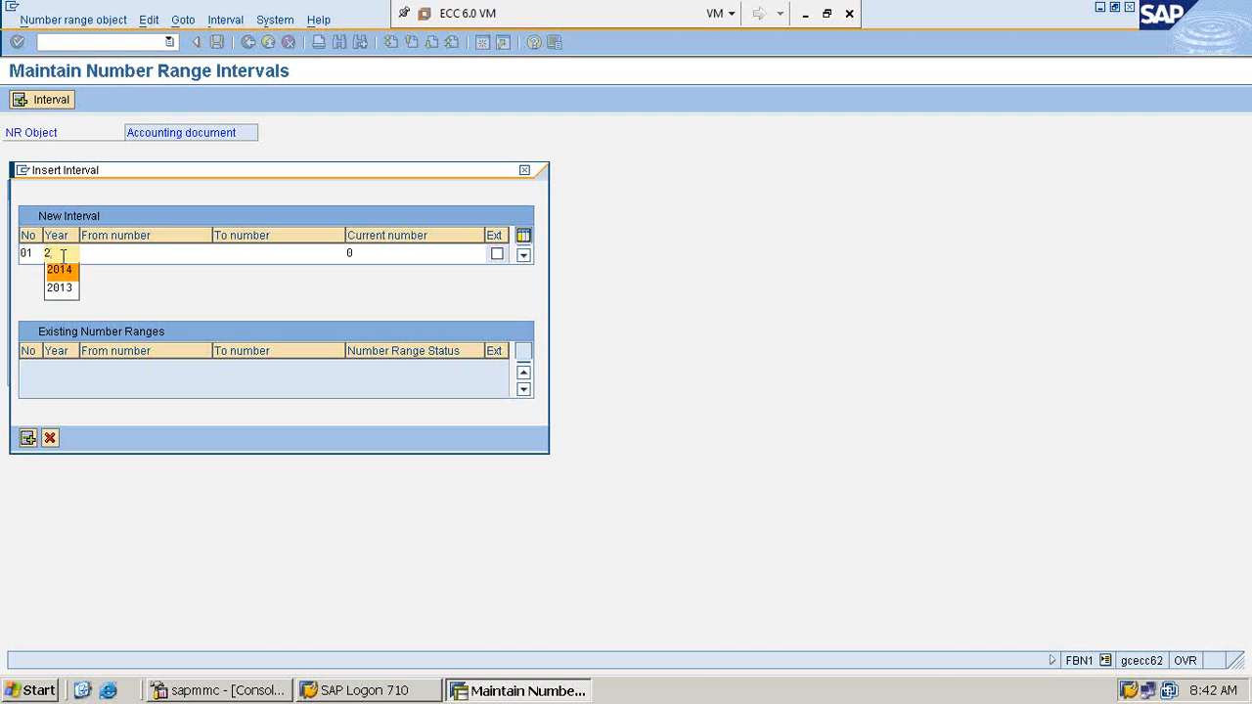
{"action": "key", "text": "Return"}
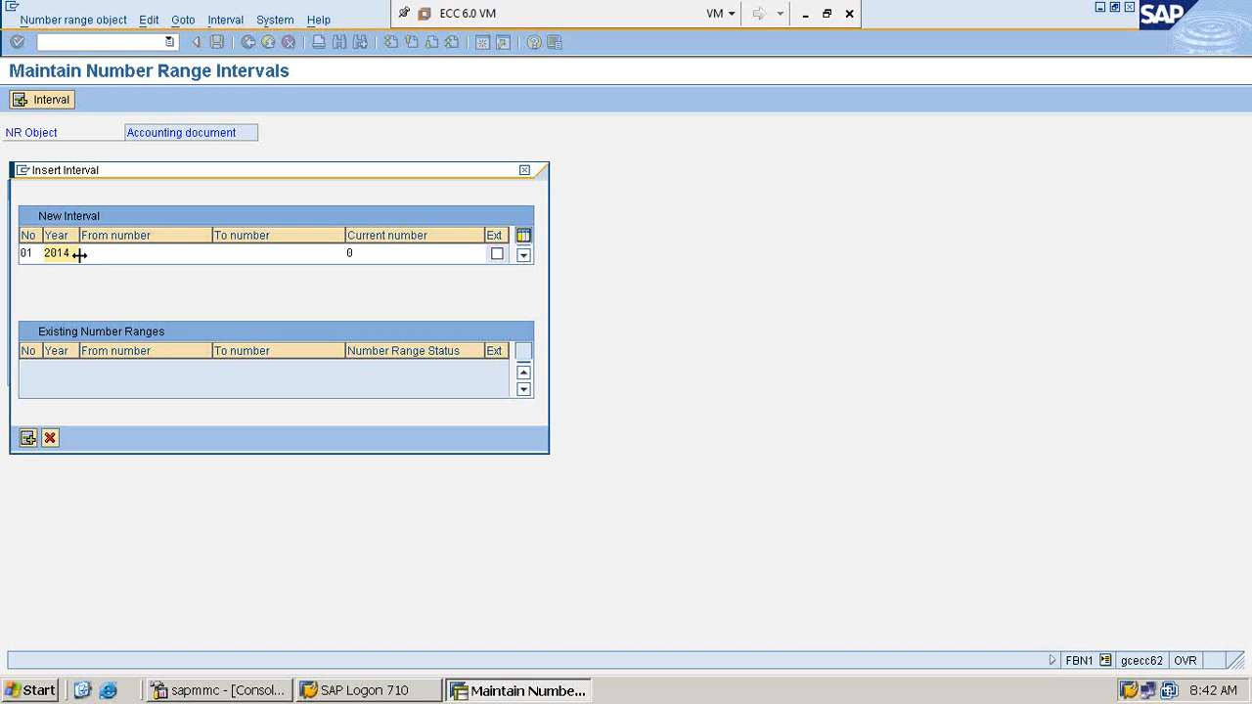
{"action": "left_click", "coordinate": [110, 254]}
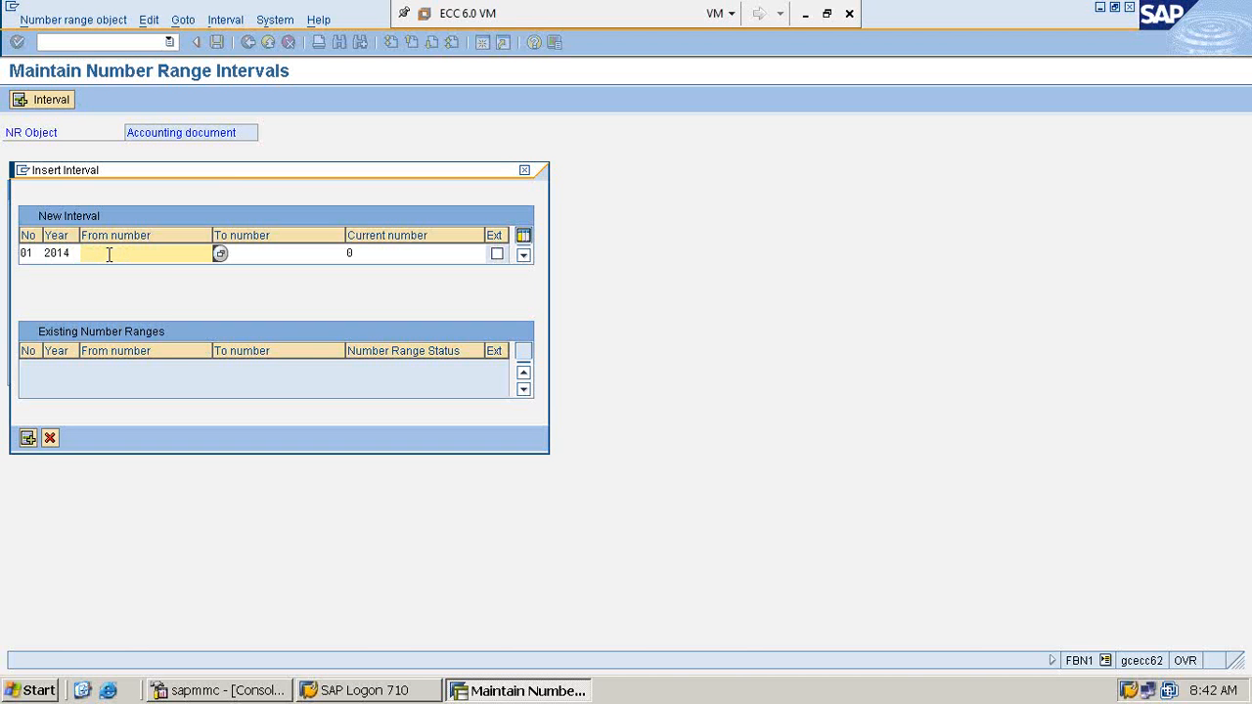
{"action": "left_click", "coordinate": [219, 254]}
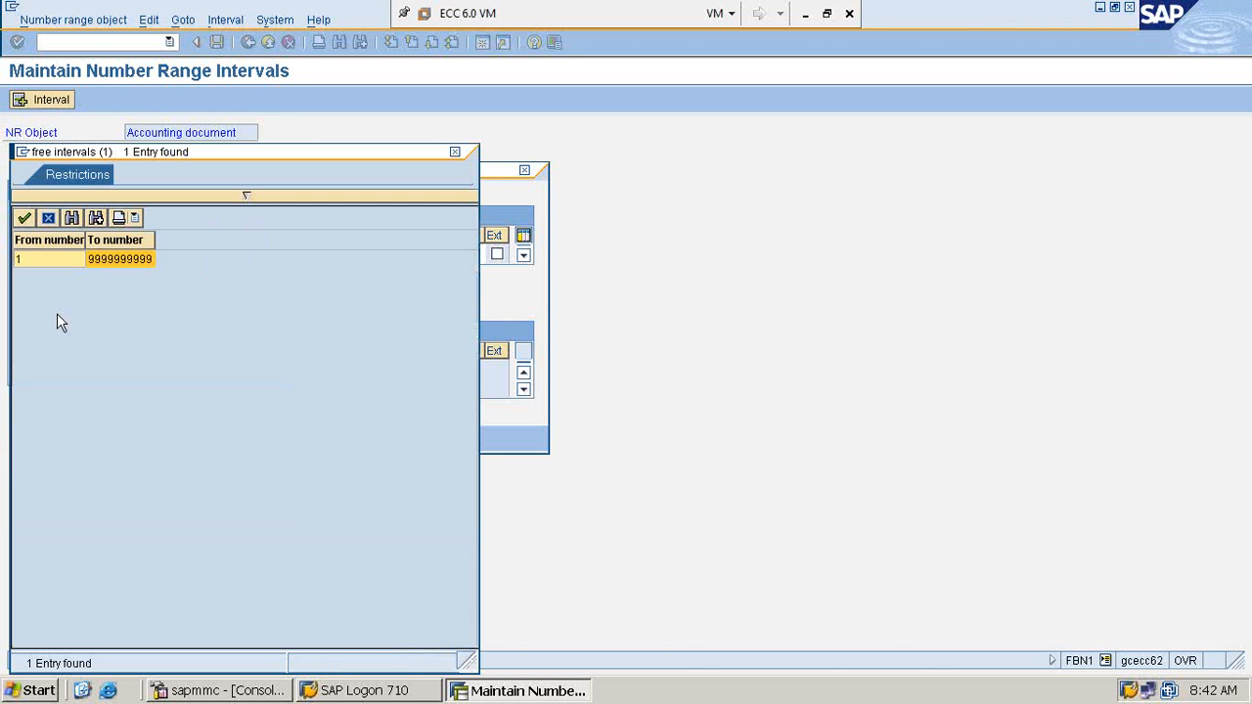
{"action": "double_click", "coordinate": [49, 262]}
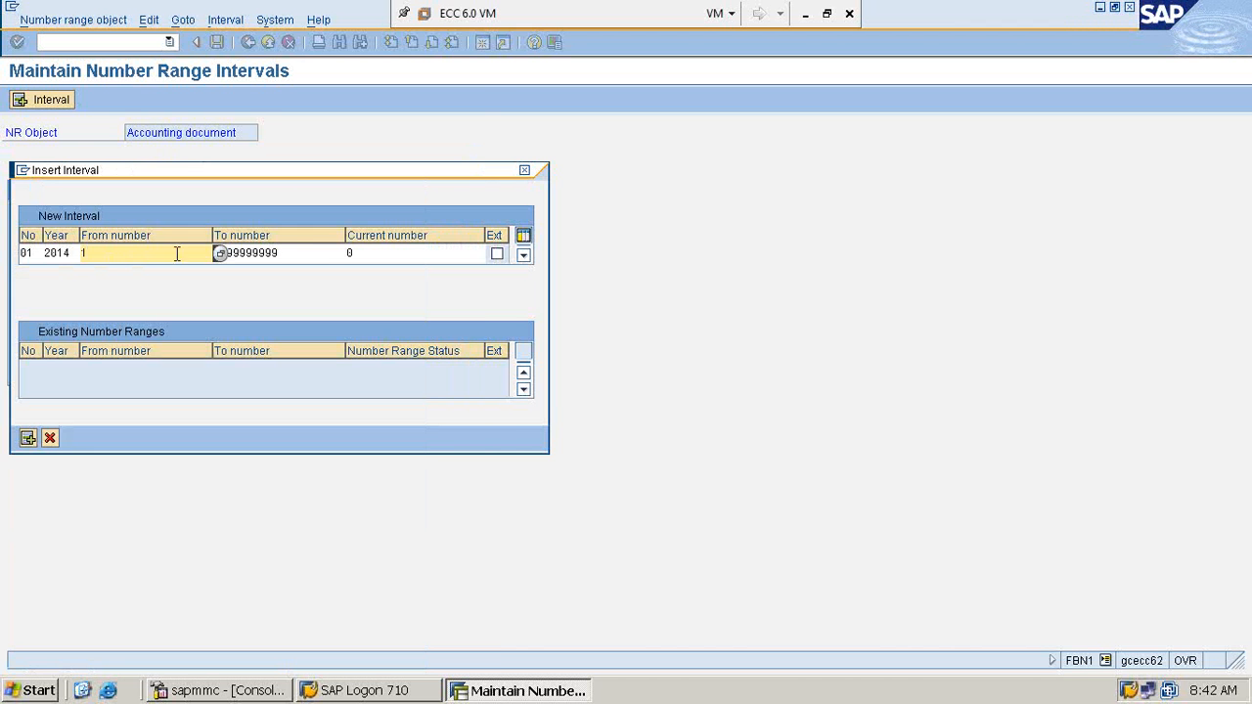
Set the new interval's to number to 100
{"action": "left_click", "coordinate": [297, 252]}
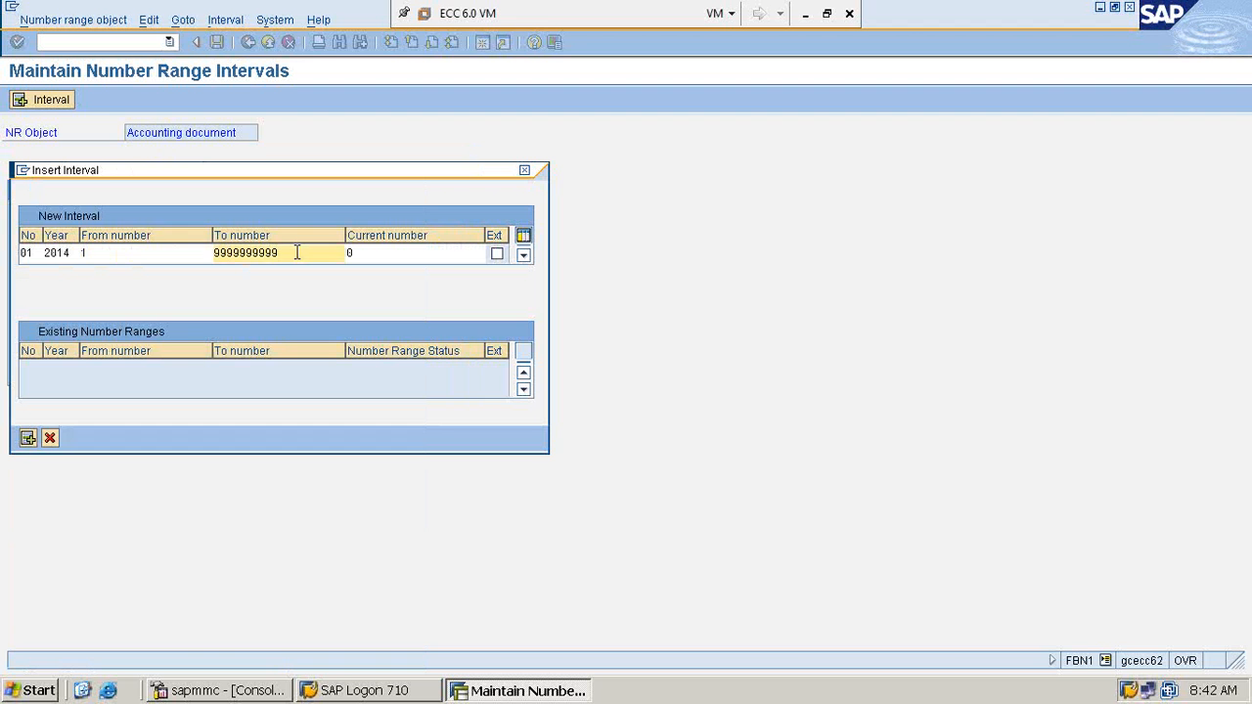
{"action": "key", "text": "BackSpace"}
{"action": "key", "text": "BackSpace"}
{"action": "key", "text": "BackSpace"}
{"action": "key", "text": "BackSpace"}
{"action": "key", "text": "BackSpace"}
{"action": "key", "text": "BackSpace"}
{"action": "key", "text": "BackSpace"}
{"action": "key", "text": "BackSpace"}
{"action": "key", "text": "BackSpace"}
{"action": "key", "text": "BackSpace"}
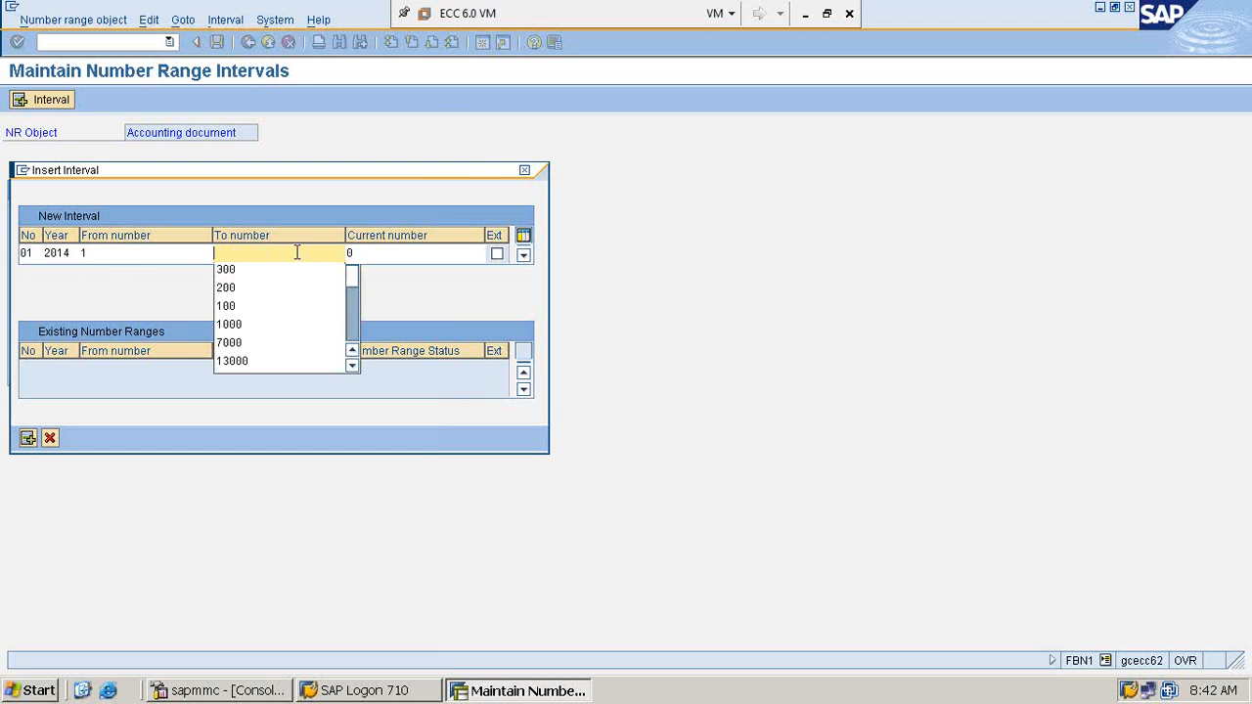
{"action": "type", "text": "100"}
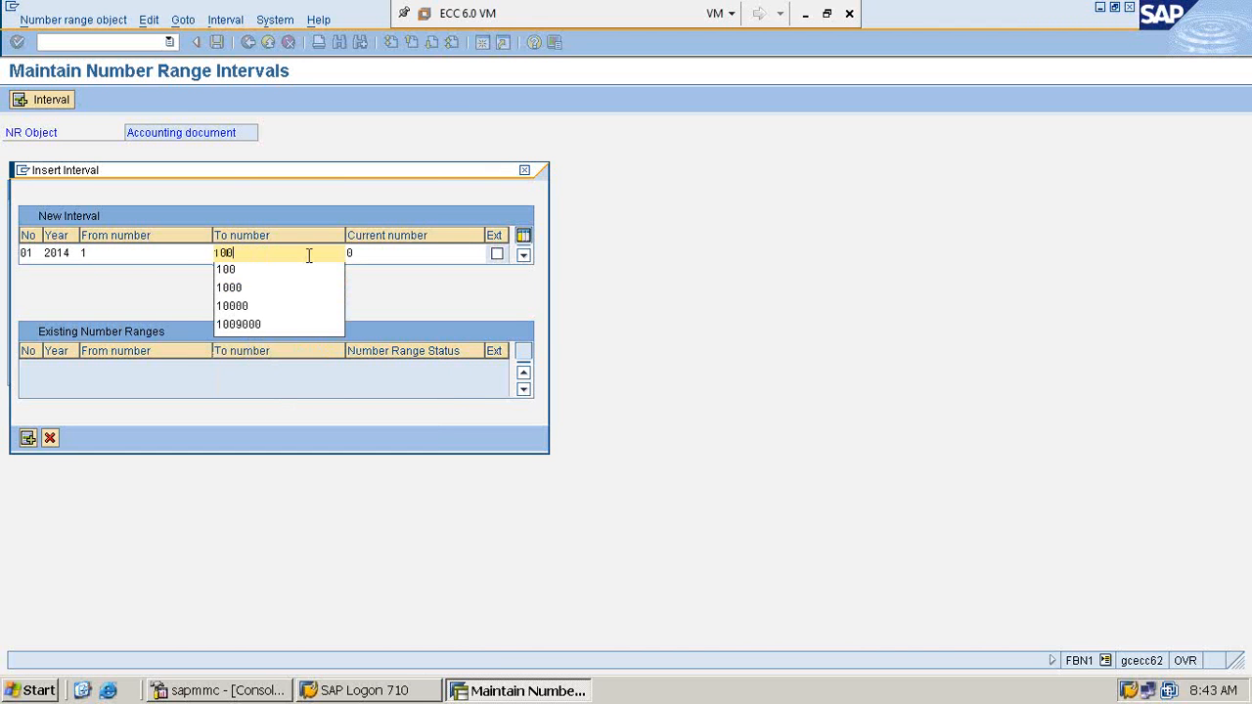
{"action": "left_click", "coordinate": [401, 295]}
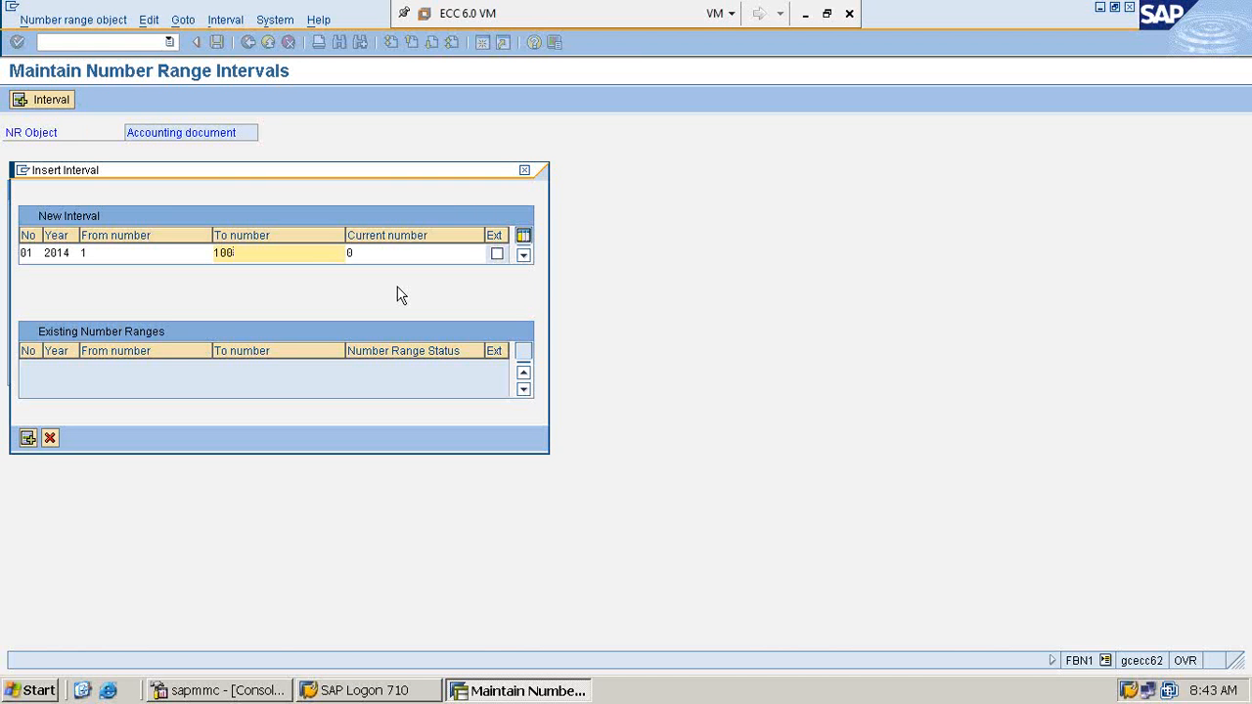
{"action": "left_click", "coordinate": [156, 250]}
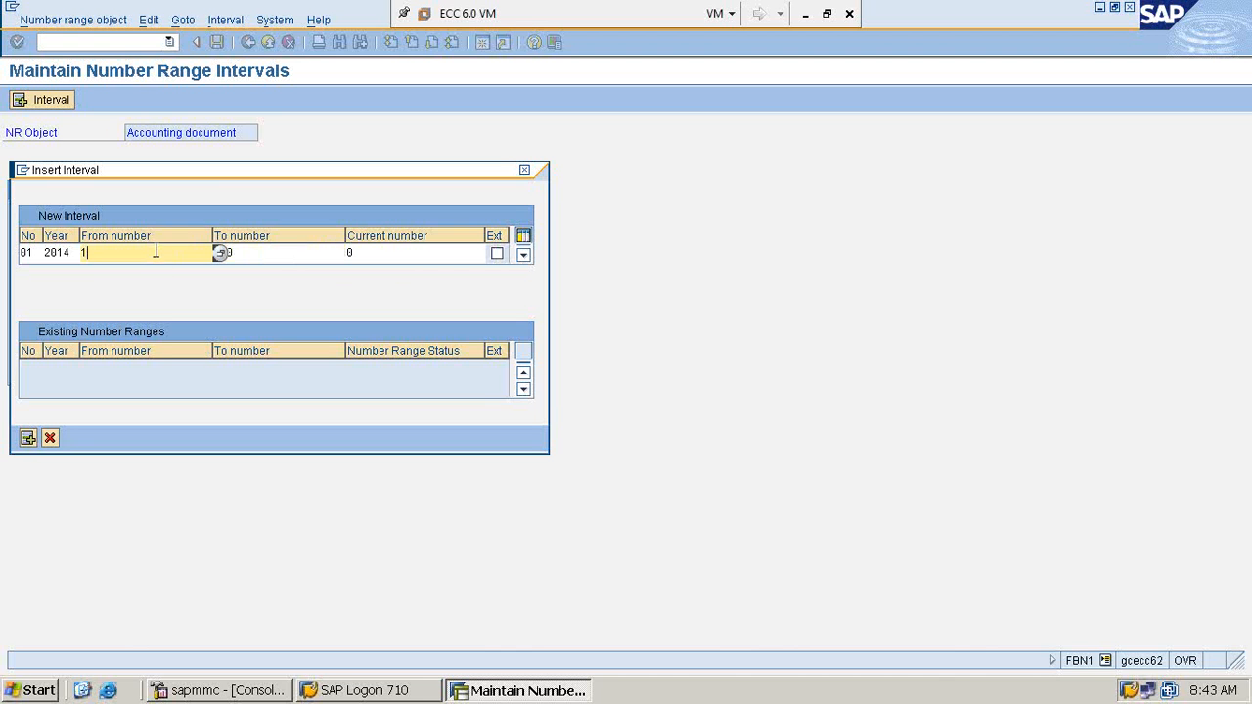
{"action": "left_click", "coordinate": [254, 252]}
{"action": "type", "text": "100"}
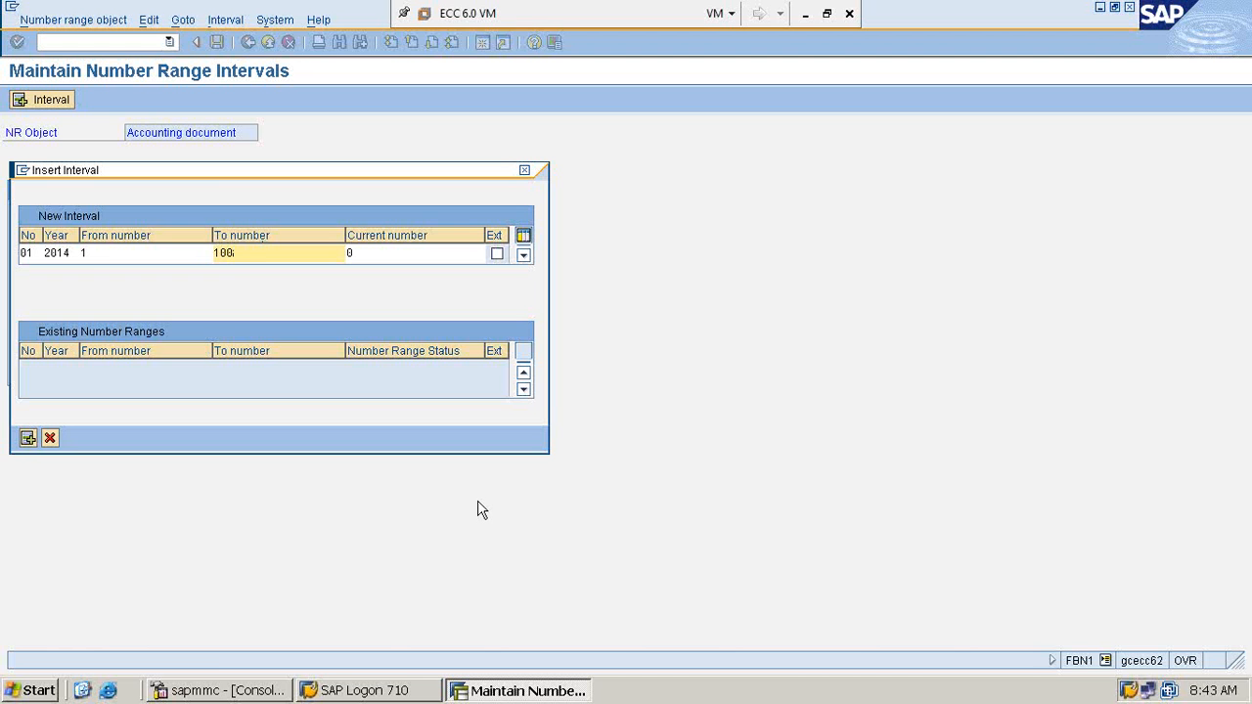
{"action": "left_click", "coordinate": [806, 13]}
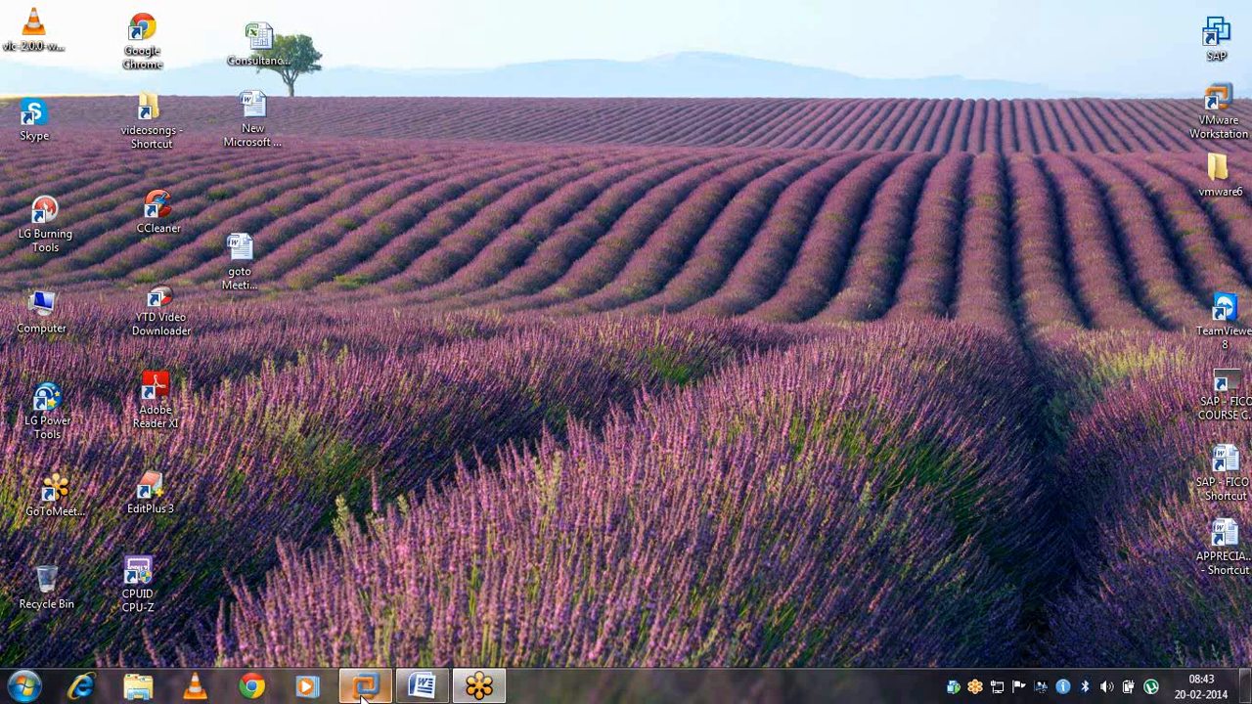
{"action": "mouse_move", "coordinate": [364, 685]}
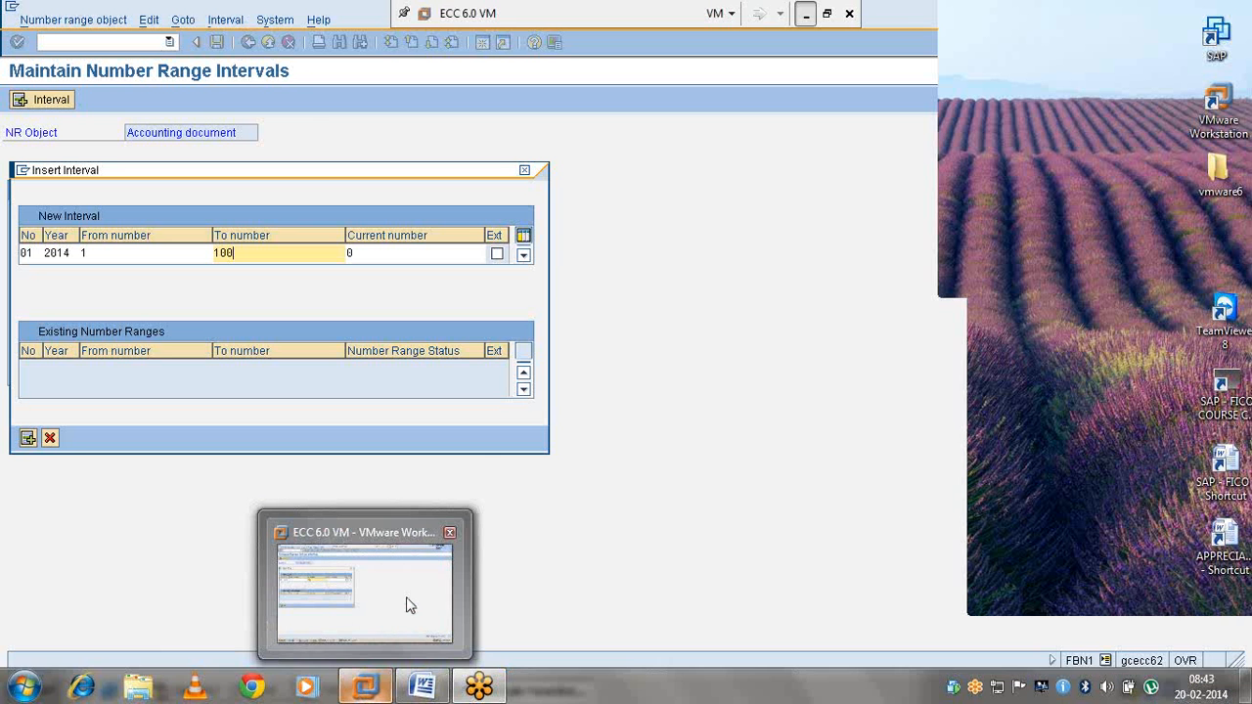
{"action": "left_click", "coordinate": [410, 606]}
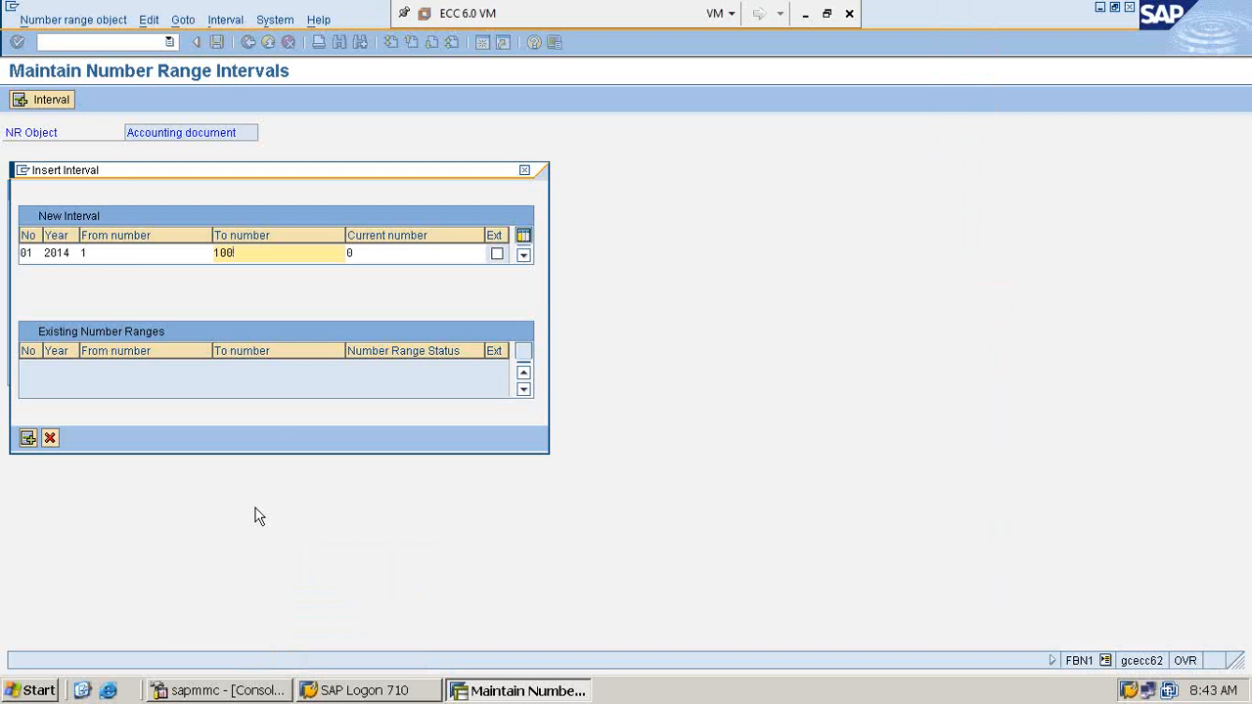
Insert the number range interval 01 for 2014 and save it, acknowledging the transport notice
{"action": "key", "text": "Return"}
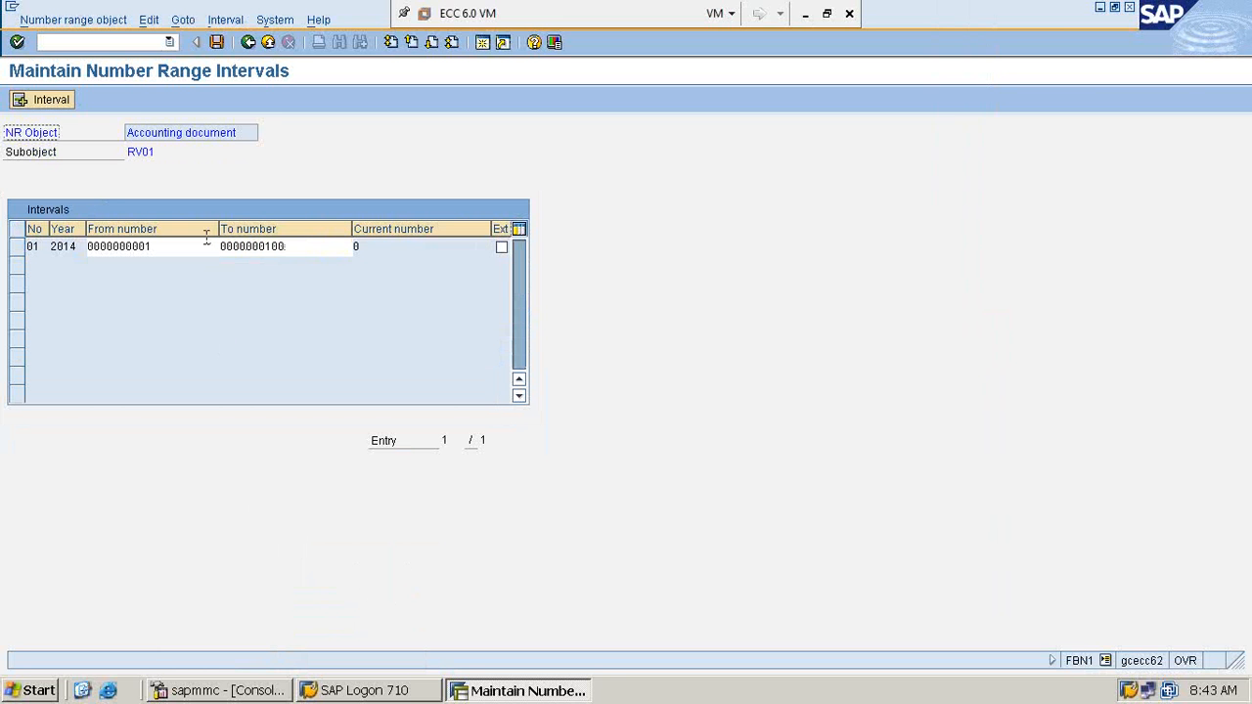
{"action": "left_click", "coordinate": [218, 44]}
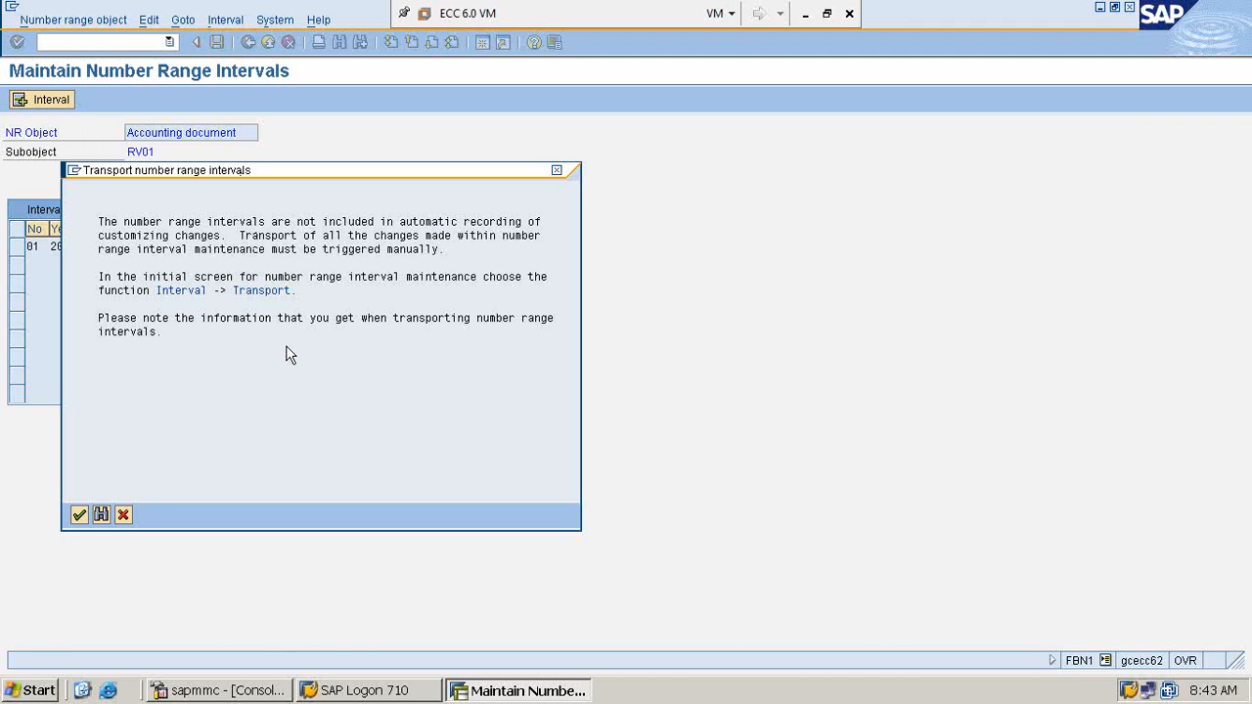
{"action": "key", "text": "Return"}
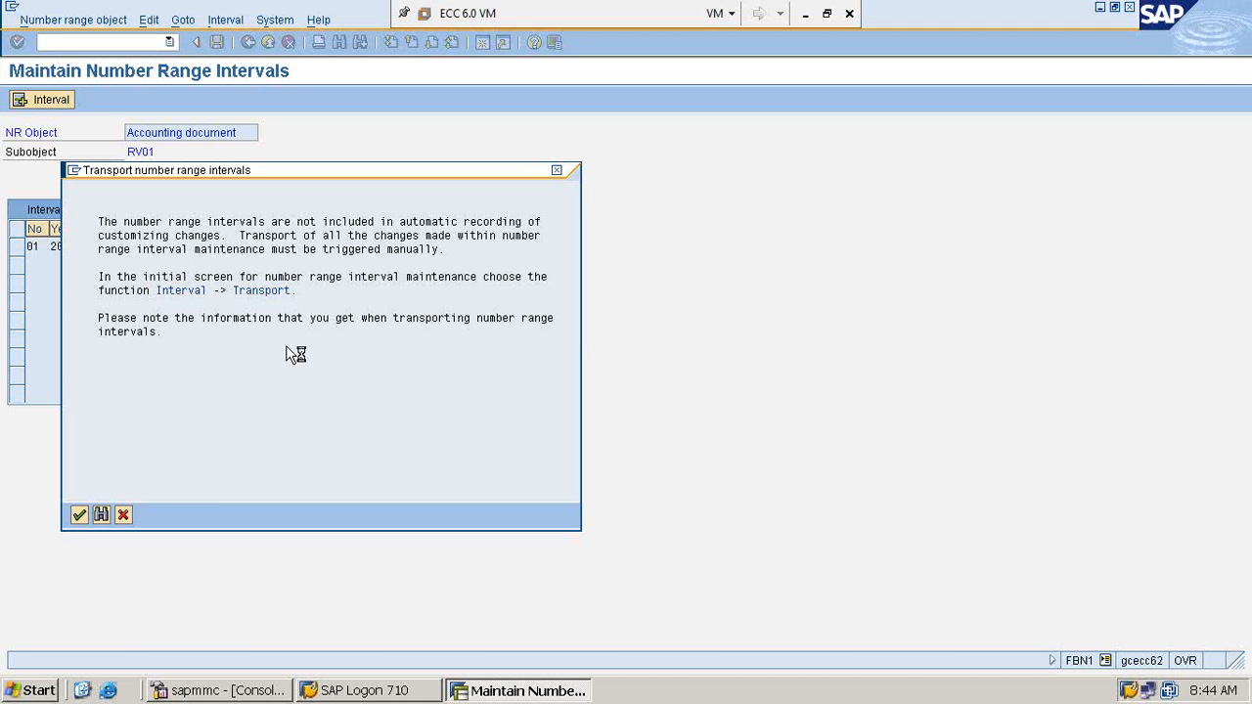
{"action": "key", "text": "Return"}
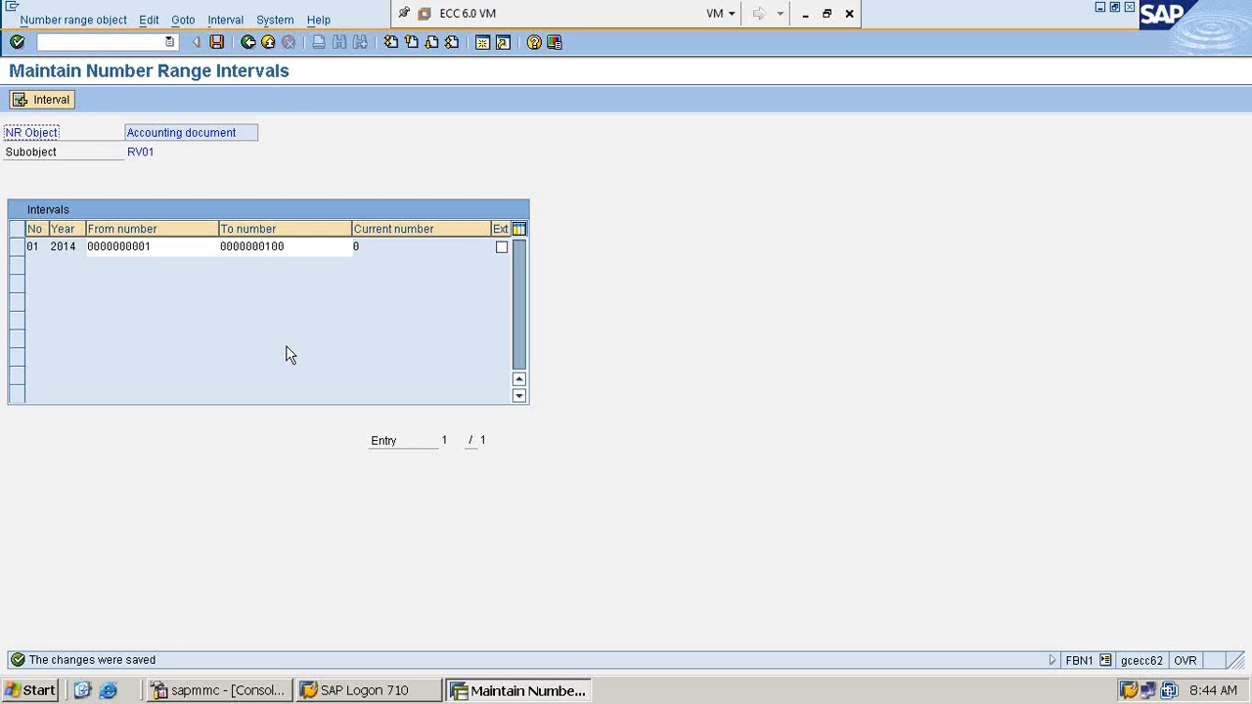
Leave the number range and document type maintenance and return to the implementation guide
{"action": "left_click", "coordinate": [249, 42]}
{"action": "left_click", "coordinate": [248, 42]}
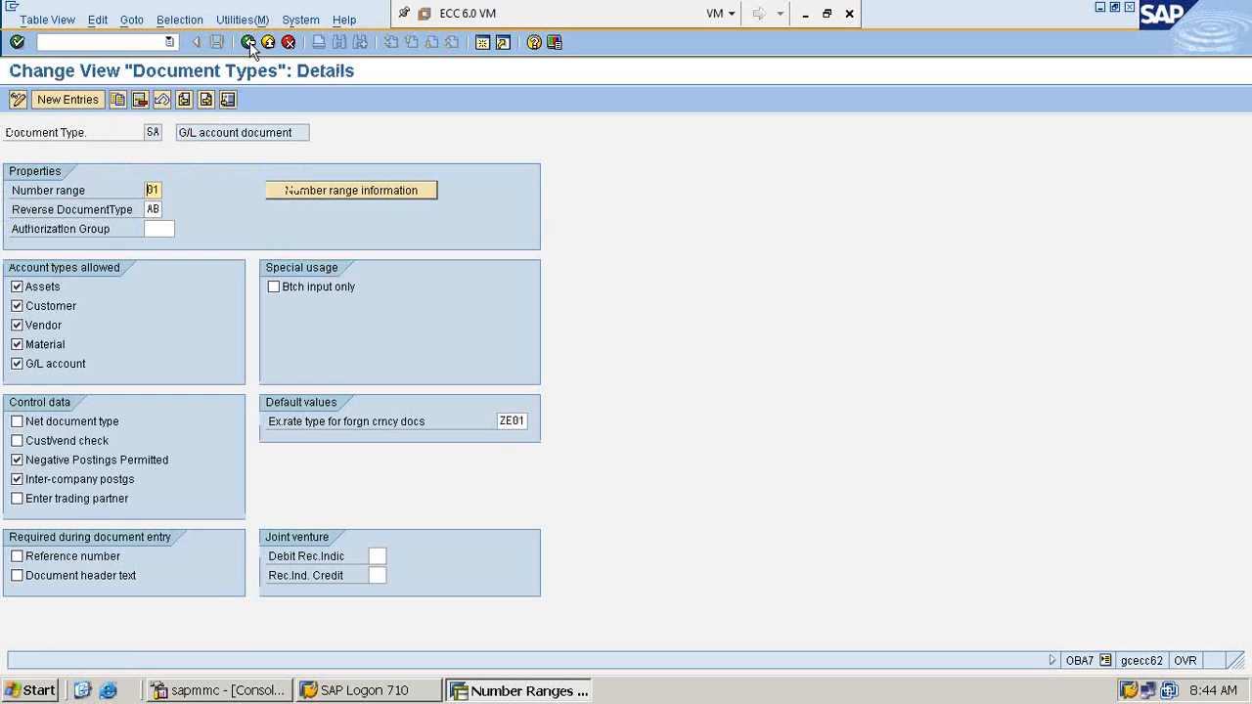
{"action": "left_click", "coordinate": [248, 42]}
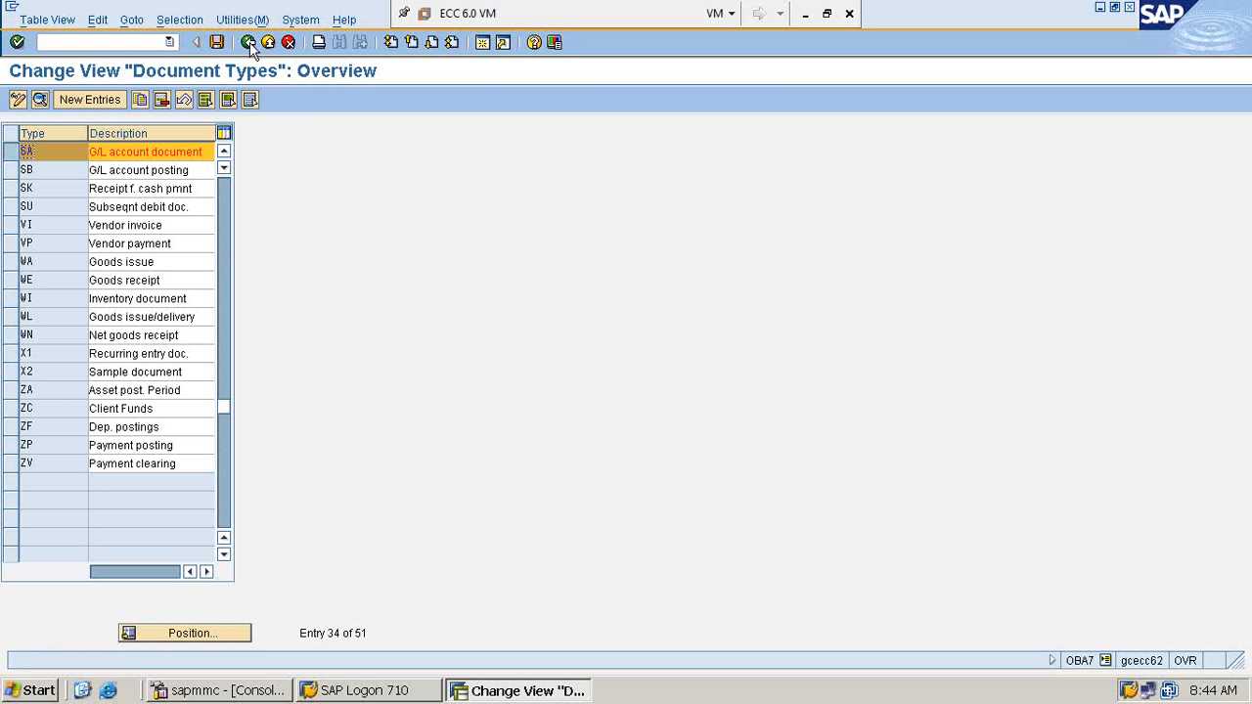
{"action": "left_click", "coordinate": [248, 42]}
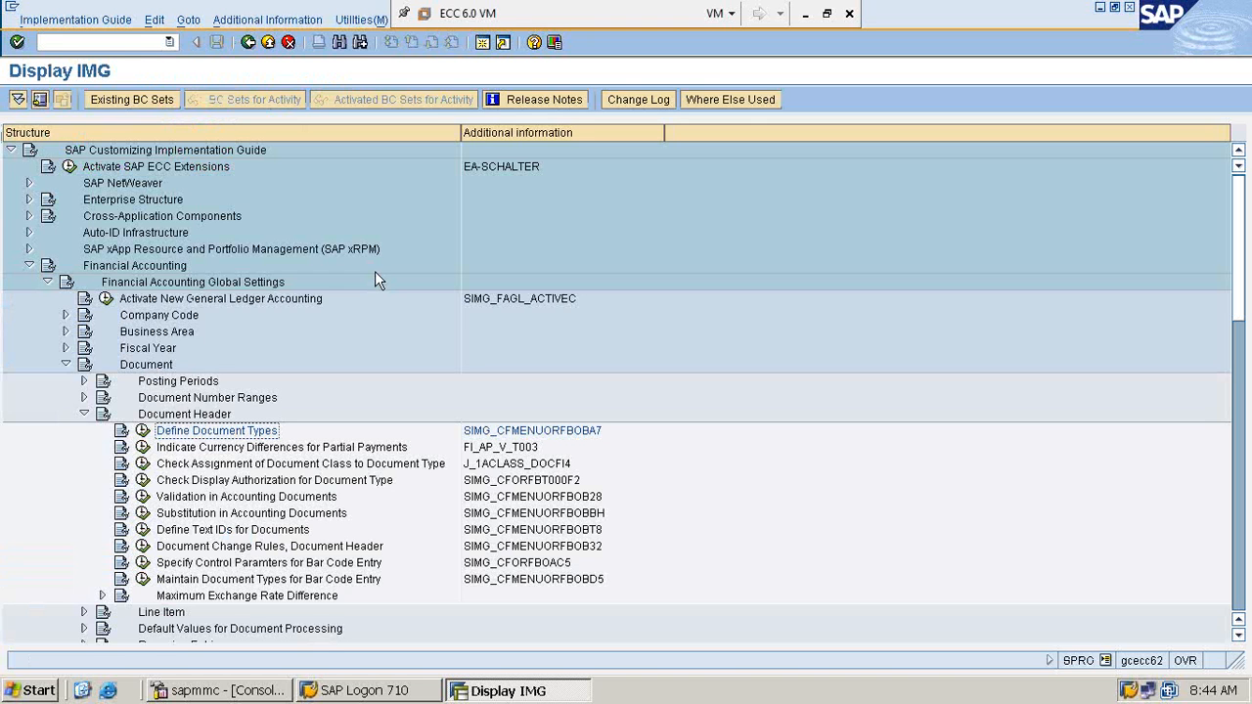
{"action": "left_click", "coordinate": [147, 46]}
{"action": "type", "text": "OBC4"}
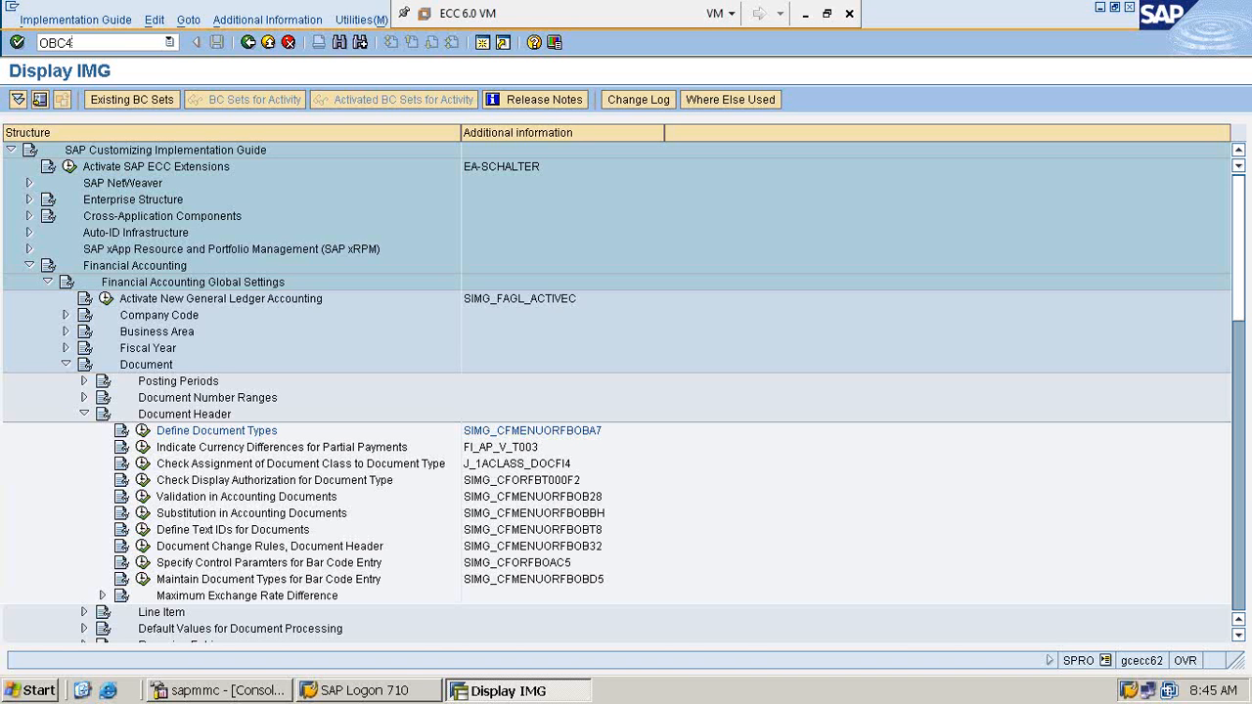
{"action": "key", "text": "BackSpace"}
{"action": "key", "text": "BackSpace"}
{"action": "key", "text": "BackSpace"}
{"action": "key", "text": "BackSpace"}
End the current transaction, start transaction SPRO and open the SAP Reference IMG
{"action": "type", "text": "/N"}
{"action": "key", "text": "Return"}
{"action": "type", "text": "SPRO"}
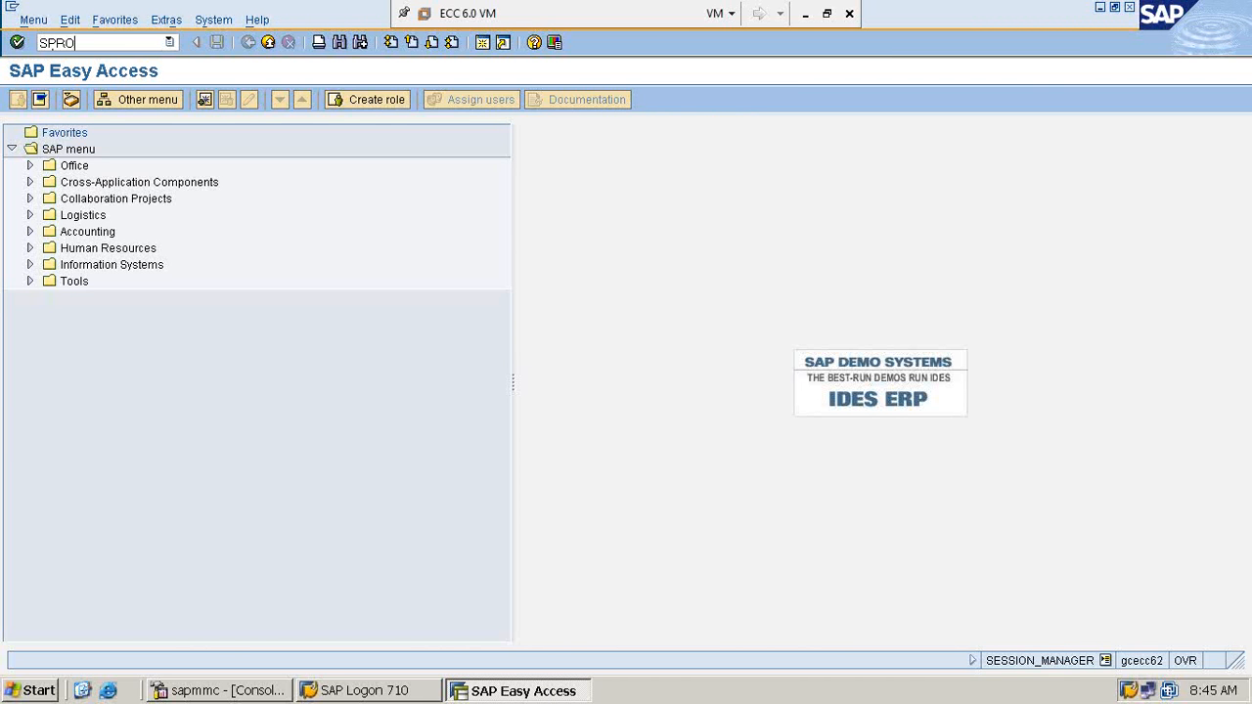
{"action": "key", "text": "Return"}
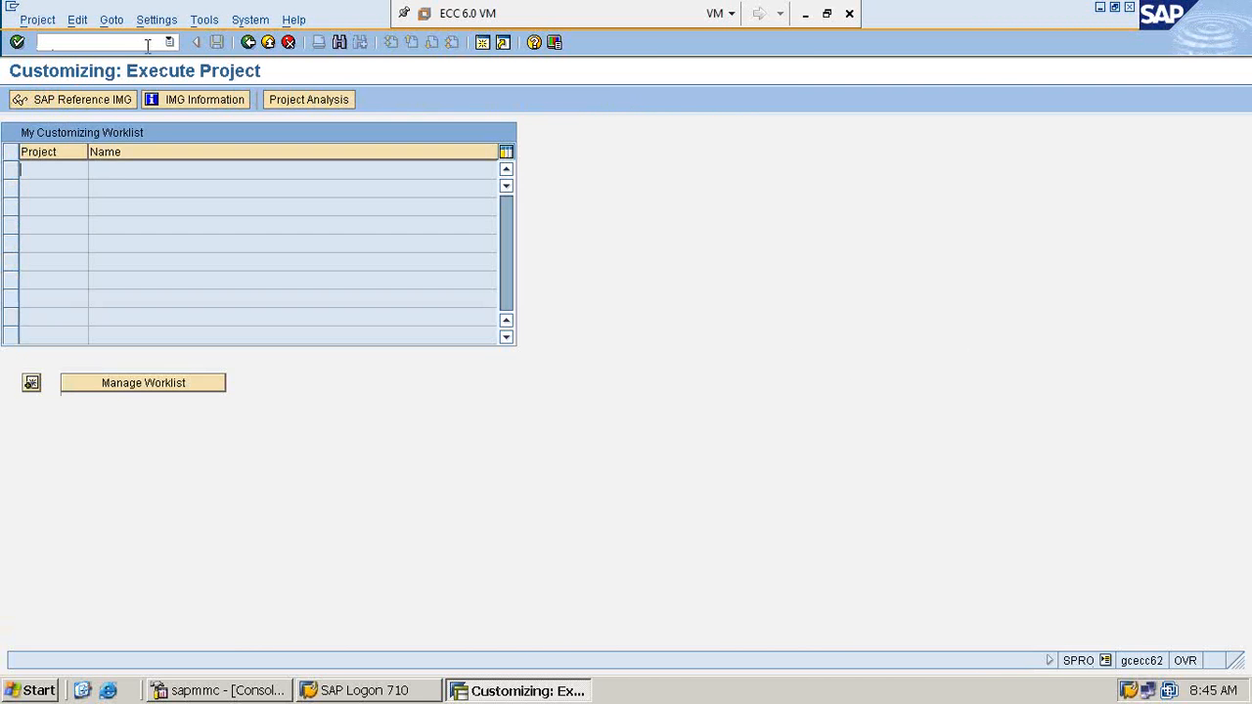
{"action": "left_click", "coordinate": [96, 105]}
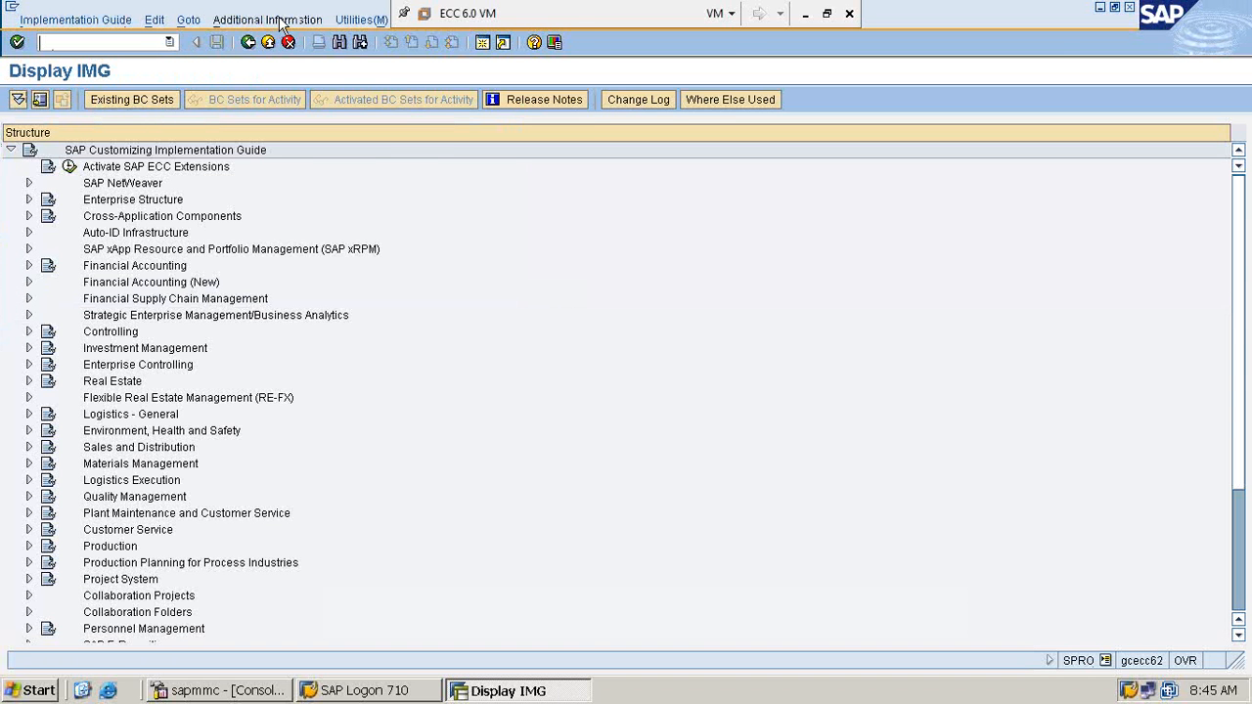
Display the IMG activity keys as additional information beside the implementation guide structure
{"action": "left_click", "coordinate": [281, 22]}
{"action": "key", "text": "Down"}
{"action": "key", "text": "Right"}
{"action": "key", "text": "Down"}
{"action": "key", "text": "Right"}
{"action": "key", "text": "Down"}
{"action": "key", "text": "Return"}
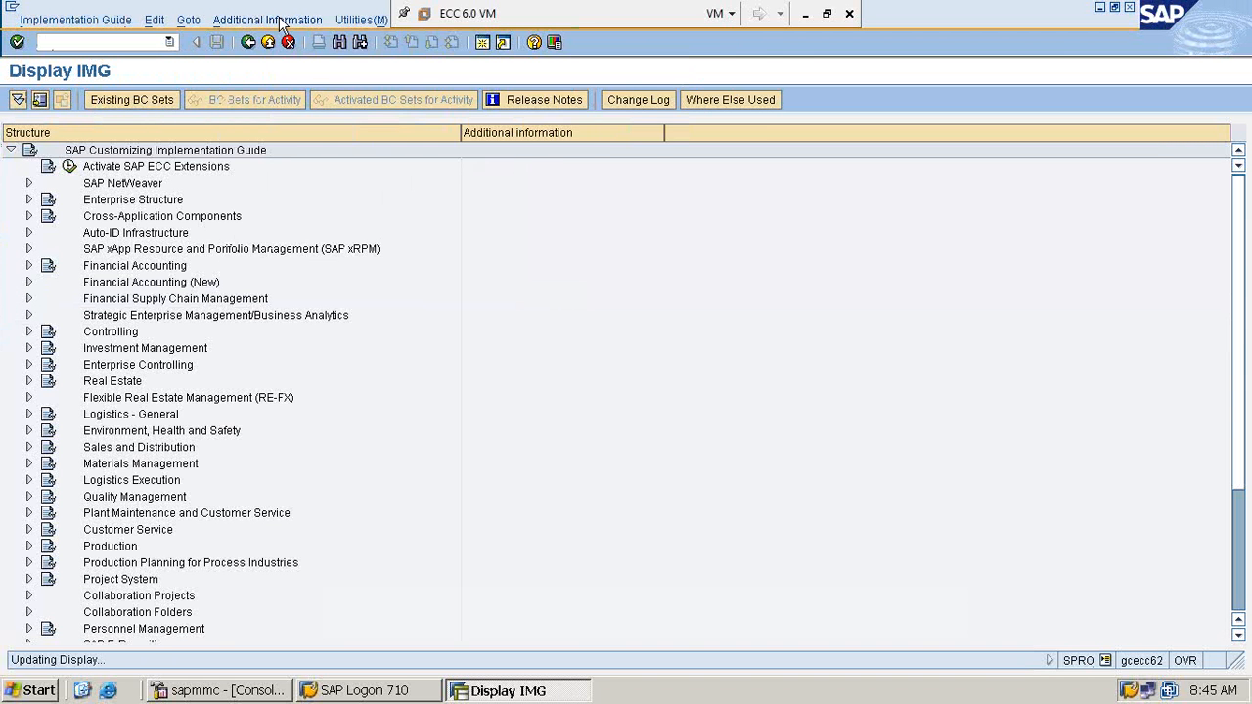
Expand Financial Accounting, its Financial Accounting Global Settings and the Document node in the guide
{"action": "left_click", "coordinate": [156, 268]}
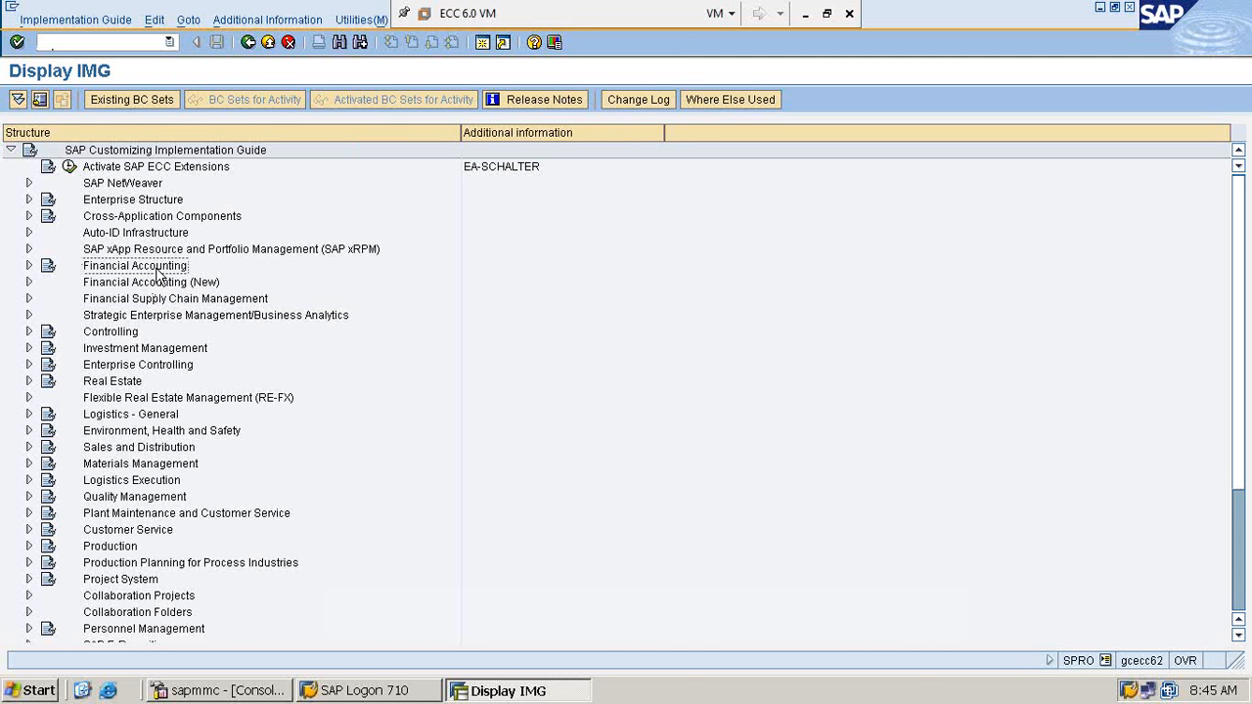
{"action": "double_click", "coordinate": [156, 267]}
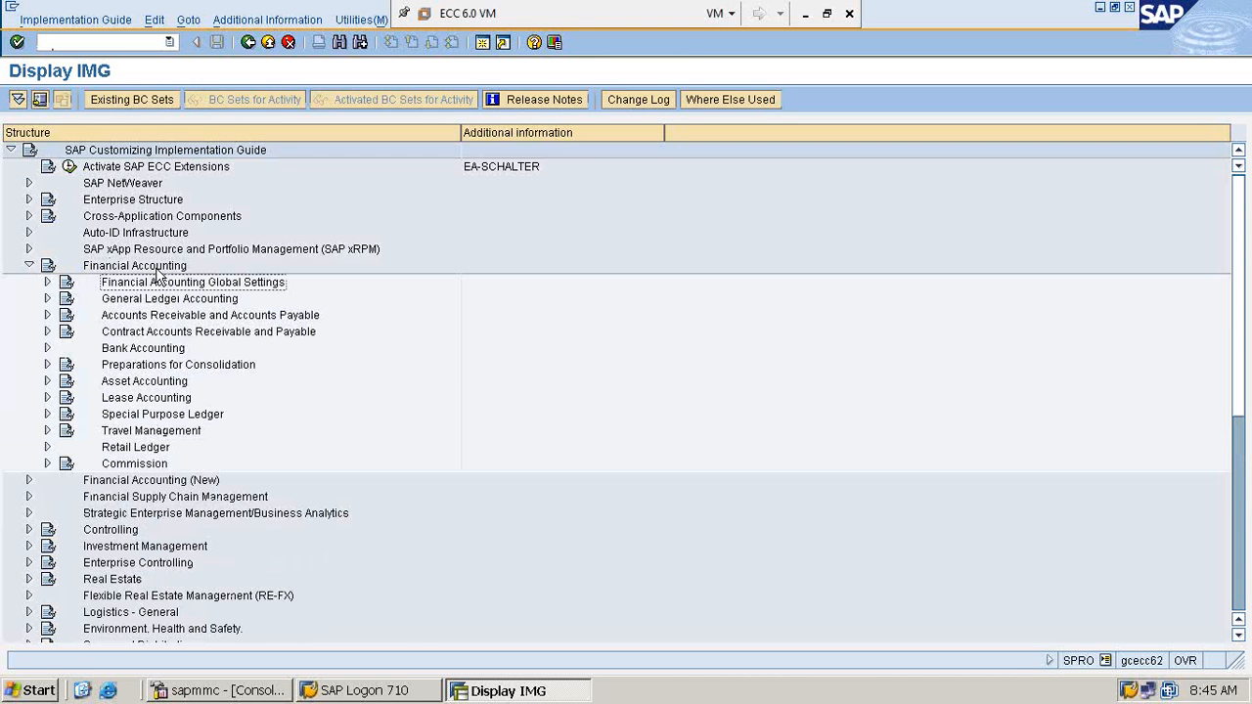
{"action": "double_click", "coordinate": [157, 280]}
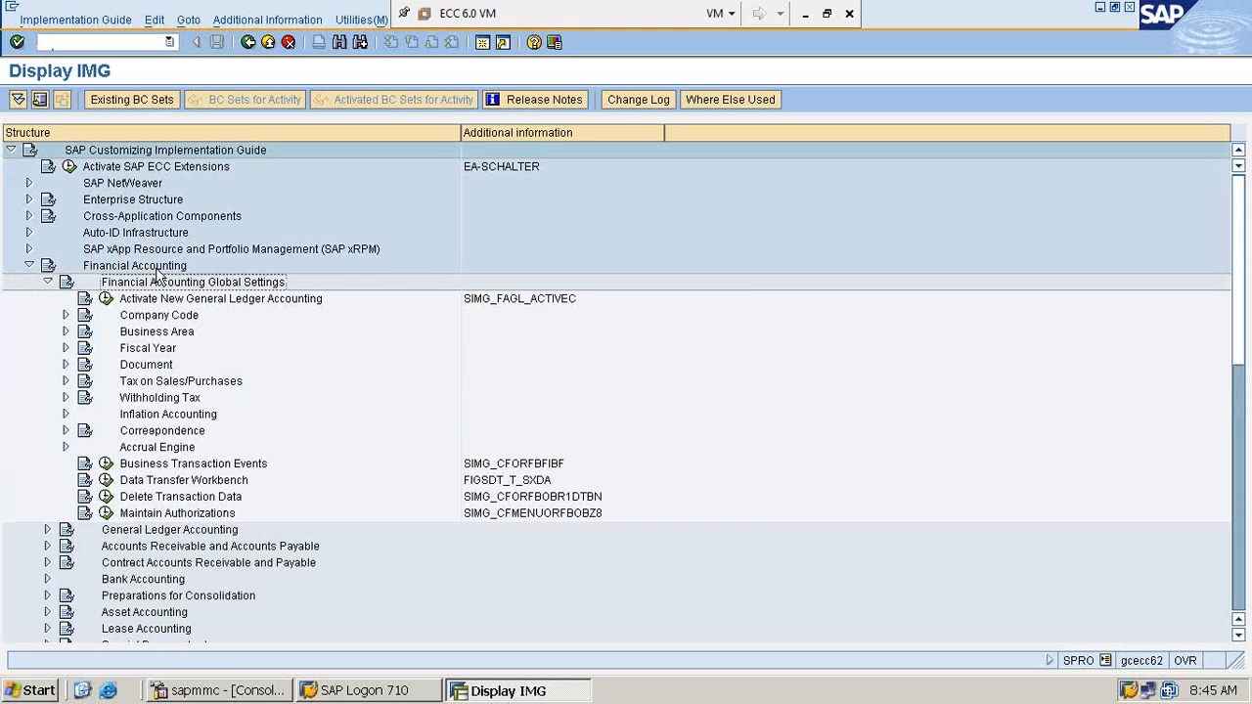
{"action": "key", "text": "Down"}
{"action": "key", "text": "Down"}
{"action": "key", "text": "Down"}
{"action": "key", "text": "Down"}
{"action": "key", "text": "Down"}
{"action": "key", "text": "Right"}
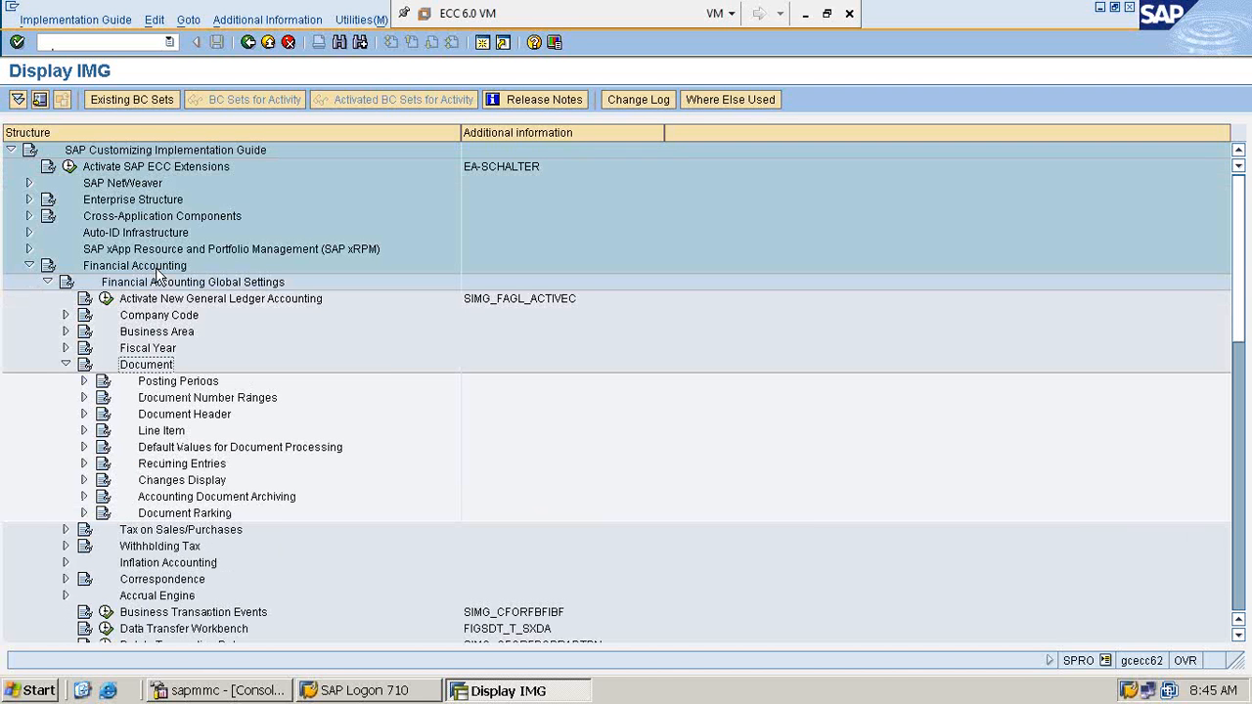
Open the Define Field Status Variants activity within the Controls of the Document's Line Item node
{"action": "key", "text": "Down"}
{"action": "key", "text": "Down"}
{"action": "key", "text": "Down"}
{"action": "key", "text": "Down"}
{"action": "key", "text": "Right"}
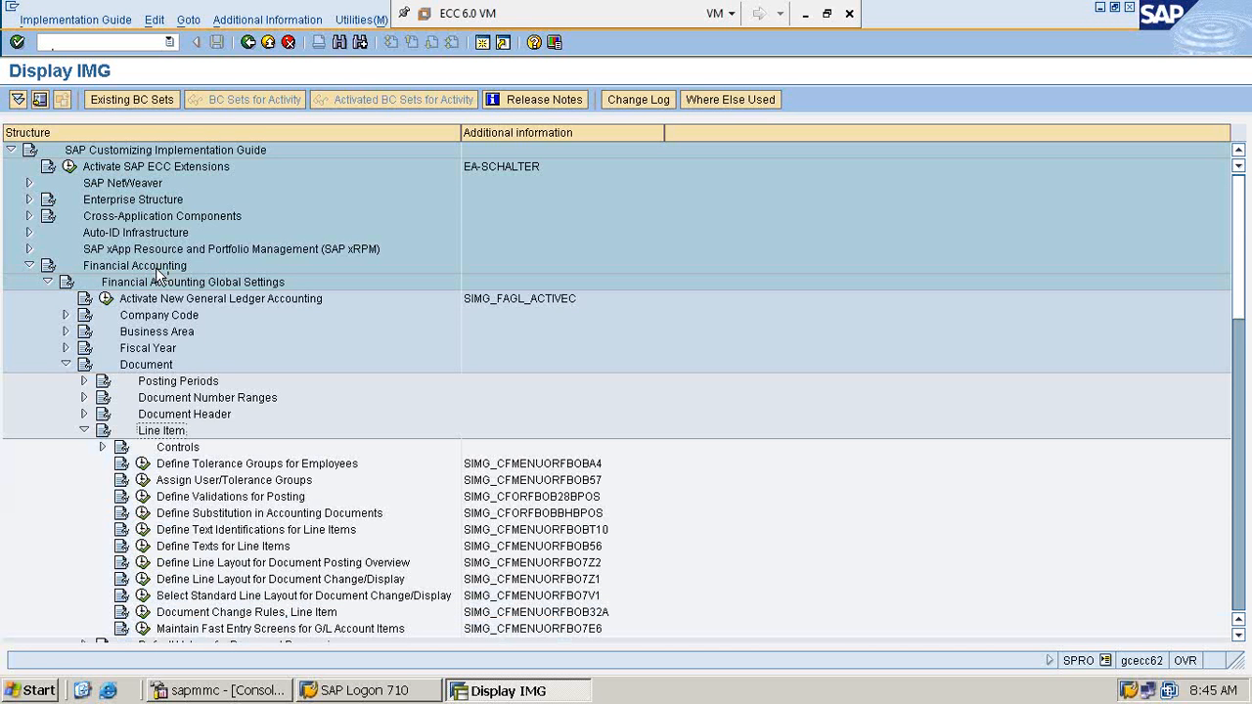
{"action": "key", "text": "Down"}
{"action": "key", "text": "Right"}
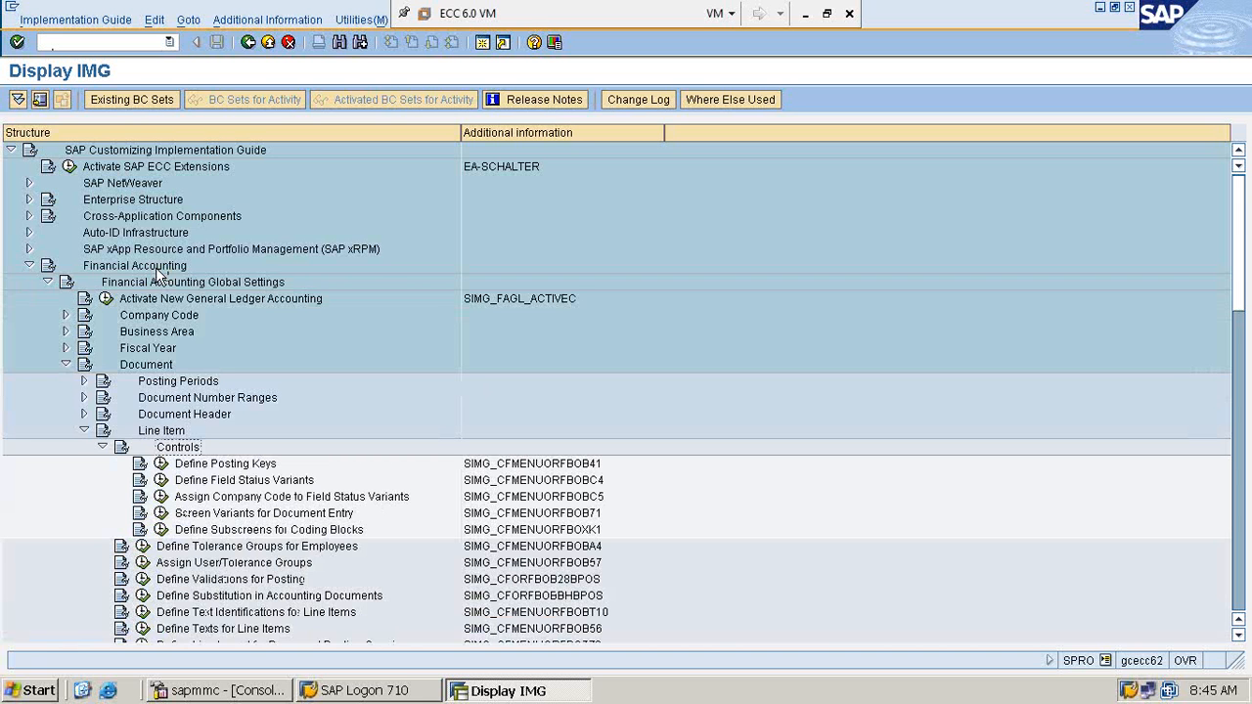
{"action": "key", "text": "Down"}
{"action": "key", "text": "Down"}
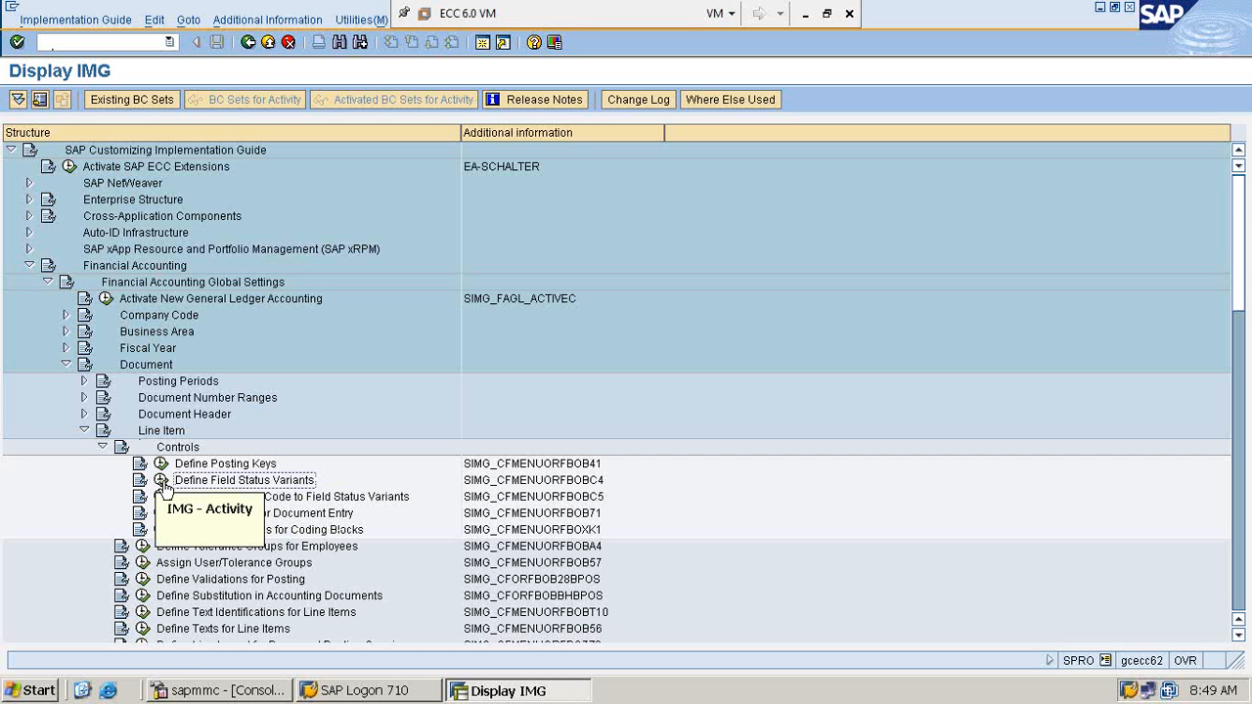
{"action": "left_click", "coordinate": [161, 482]}
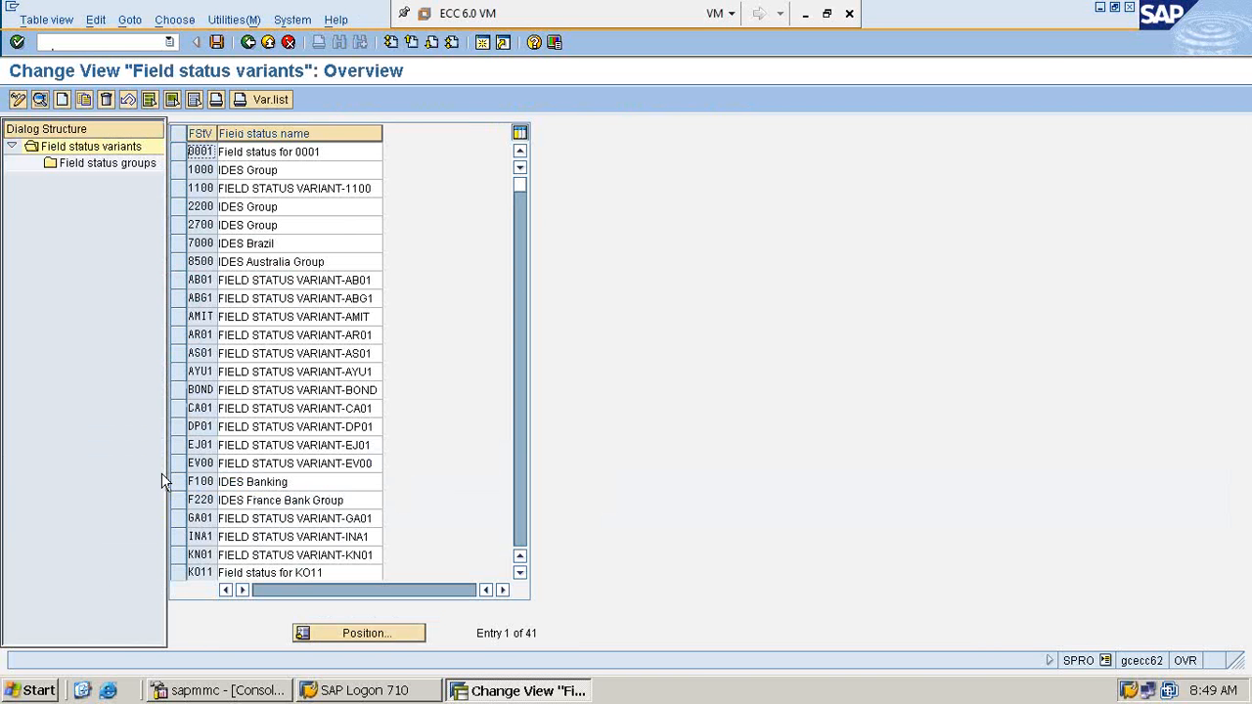
Start a copy of field status variant 0001 and give the copy the key RV01
{"action": "left_click", "coordinate": [179, 153]}
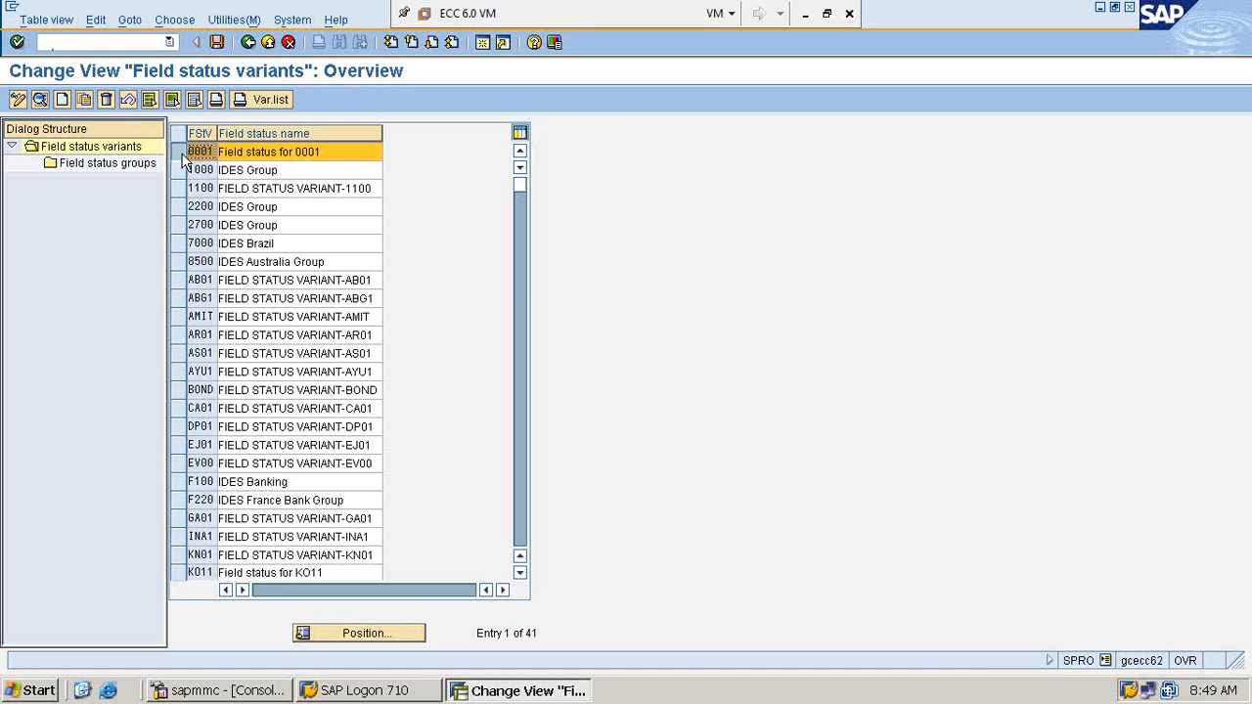
{"action": "left_click", "coordinate": [86, 101]}
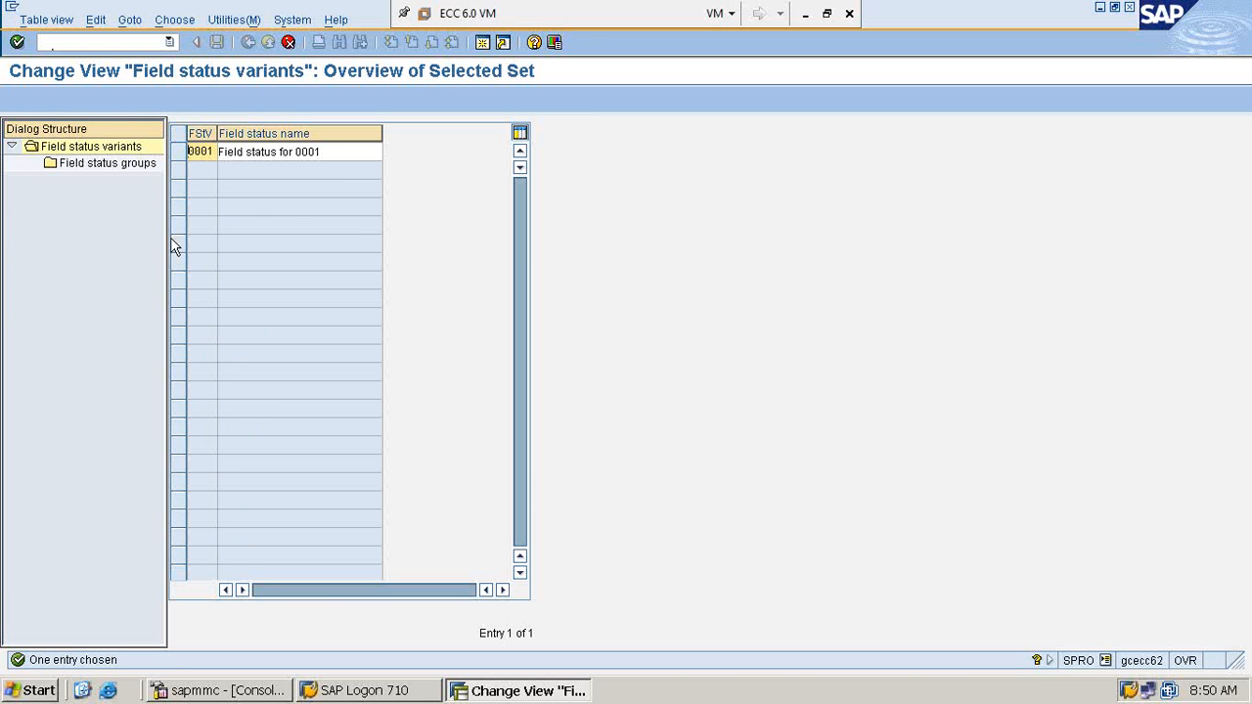
{"action": "type", "text": "RV"}
Replace the copied variant's name with FIELD STATUS VARIANT-RV01
{"action": "left_click", "coordinate": [339, 151]}
{"action": "key", "text": "BackSpace"}
{"action": "key", "text": "BackSpace"}
{"action": "key", "text": "BackSpace"}
{"action": "key", "text": "BackSpace"}
{"action": "key", "text": "BackSpace"}
{"action": "key", "text": "BackSpace"}
{"action": "key", "text": "BackSpace"}
{"action": "key", "text": "BackSpace"}
{"action": "key", "text": "BackSpace"}
{"action": "key", "text": "BackSpace"}
{"action": "key", "text": "BackSpace"}
{"action": "key", "text": "BackSpace"}
{"action": "key", "text": "BackSpace"}
{"action": "key", "text": "BackSpace"}
{"action": "key", "text": "BackSpace"}
{"action": "key", "text": "BackSpace"}
{"action": "key", "text": "BackSpace"}
{"action": "key", "text": "BackSpace"}
{"action": "key", "text": "BackSpace"}
{"action": "key", "text": "BackSpace"}
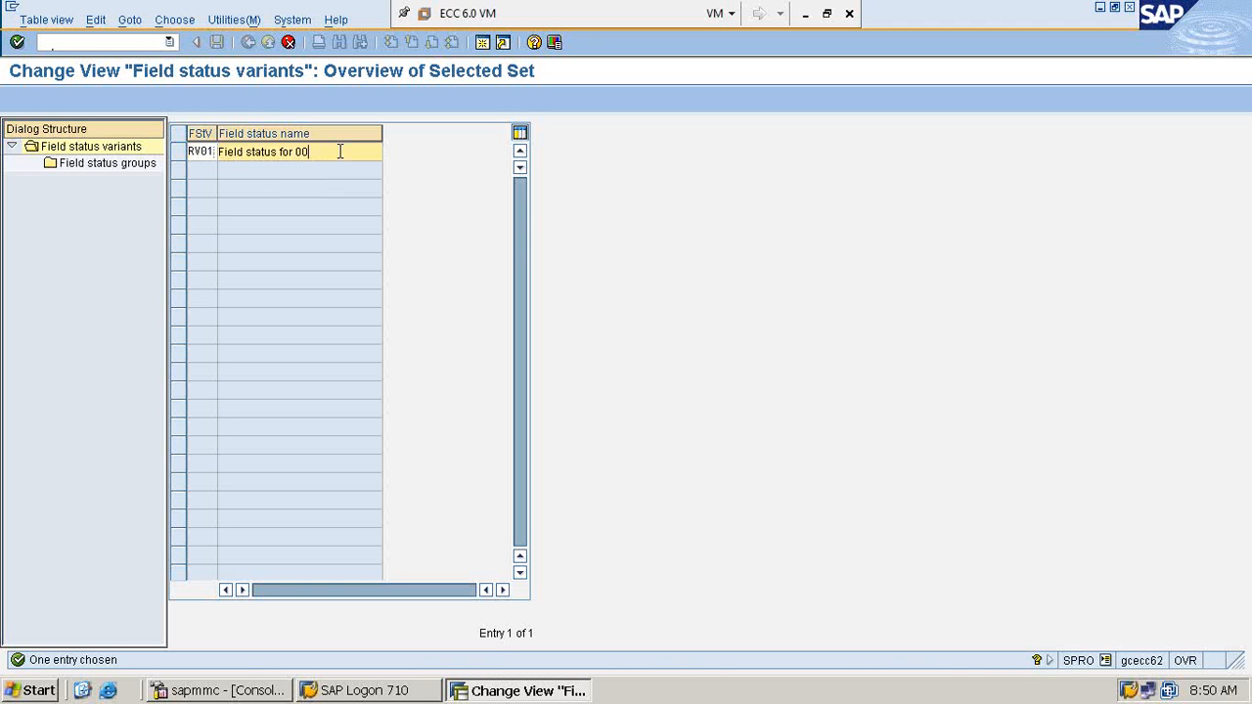
{"action": "key", "text": "Down"}
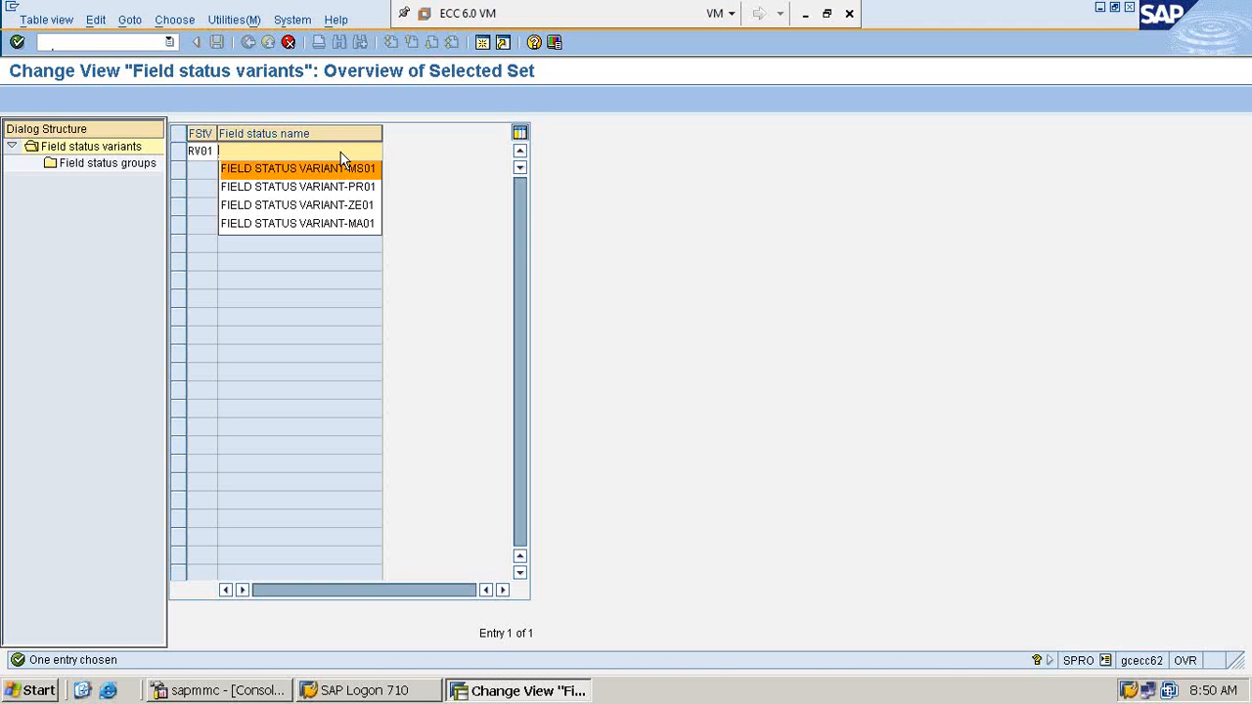
{"action": "key", "text": "Return"}
{"action": "key", "text": "BackSpace"}
{"action": "key", "text": "BackSpace"}
{"action": "key", "text": "BackSpace"}
{"action": "key", "text": "BackSpace"}
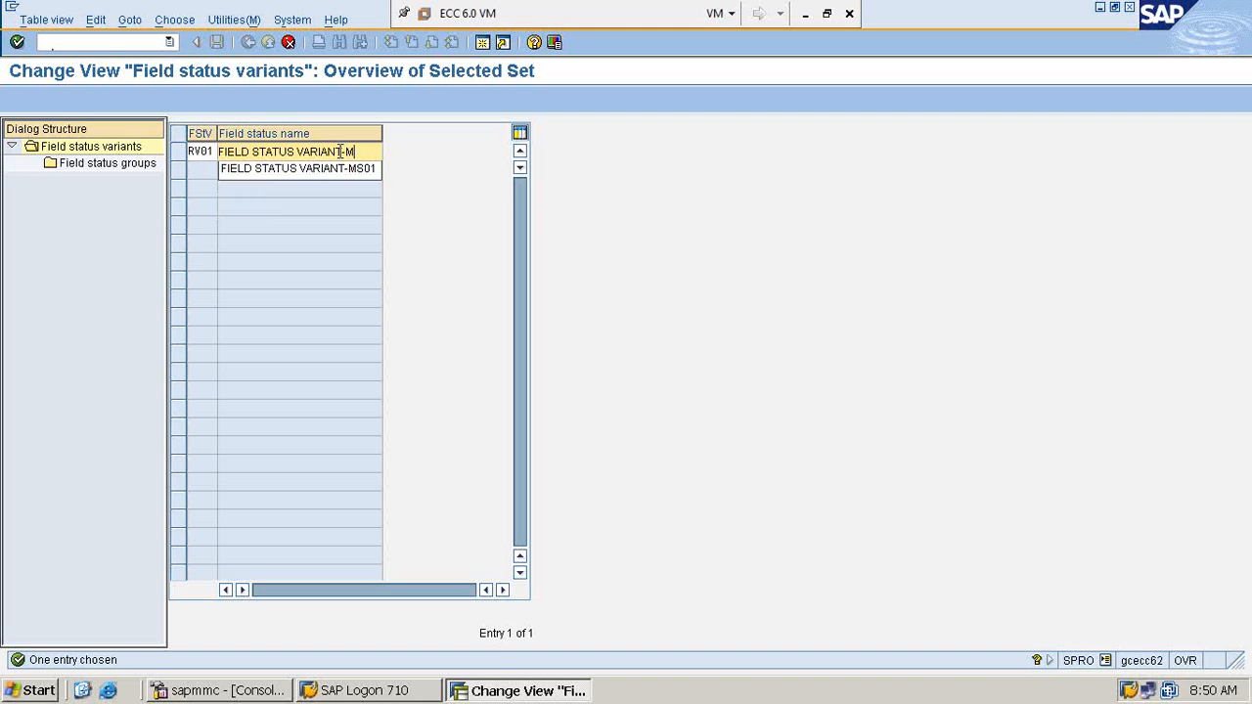
{"action": "type", "text": "RV01"}
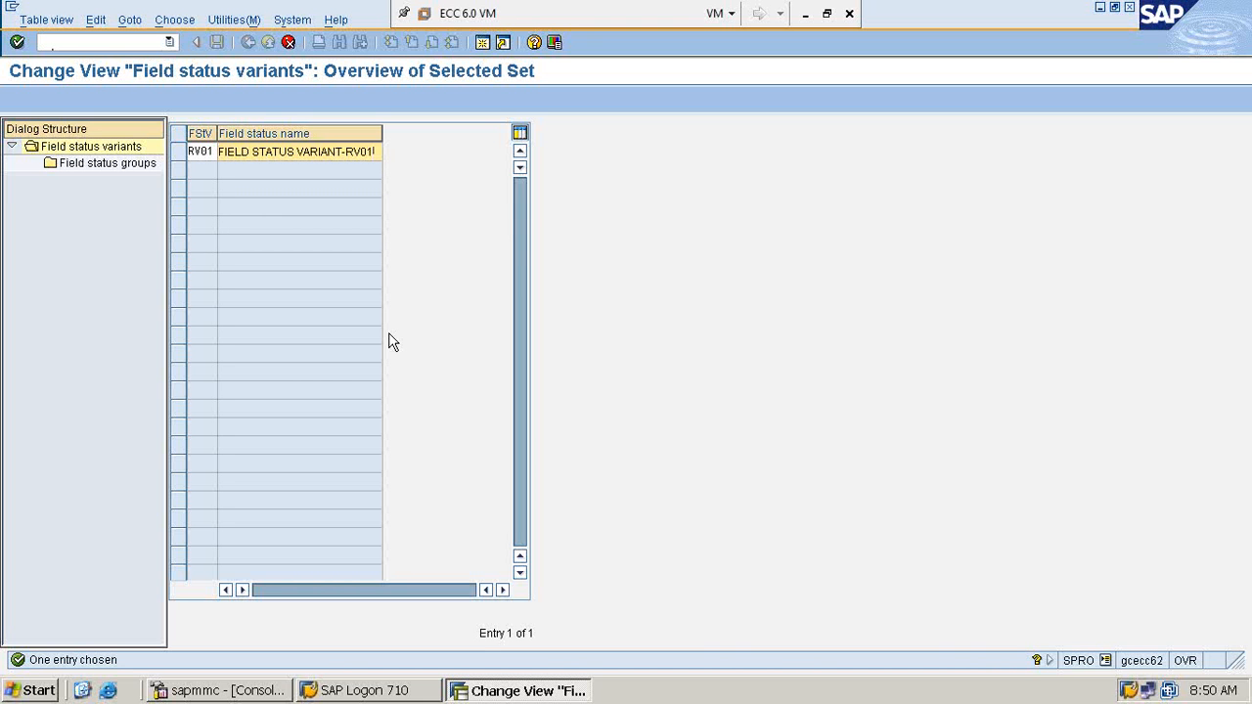
Copy variant RV01 with all its dependent entries and save it under the proposed customizing request
{"action": "key", "text": "Return"}
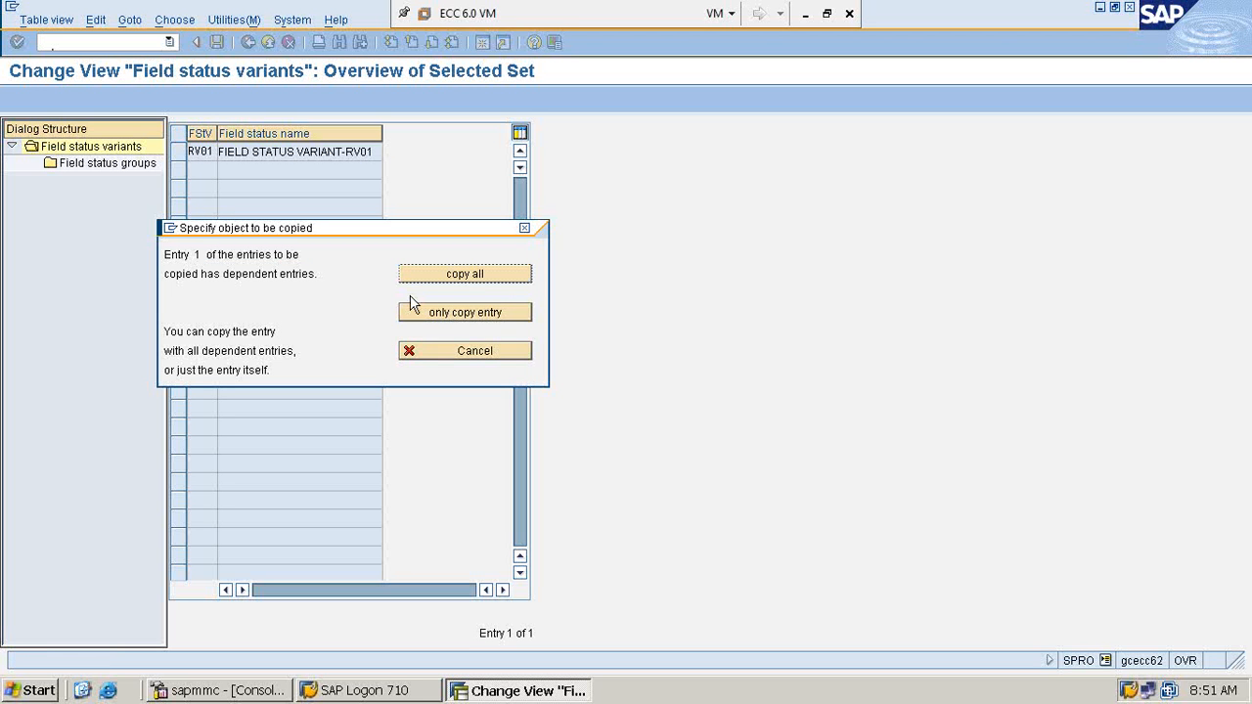
{"action": "left_click", "coordinate": [484, 278]}
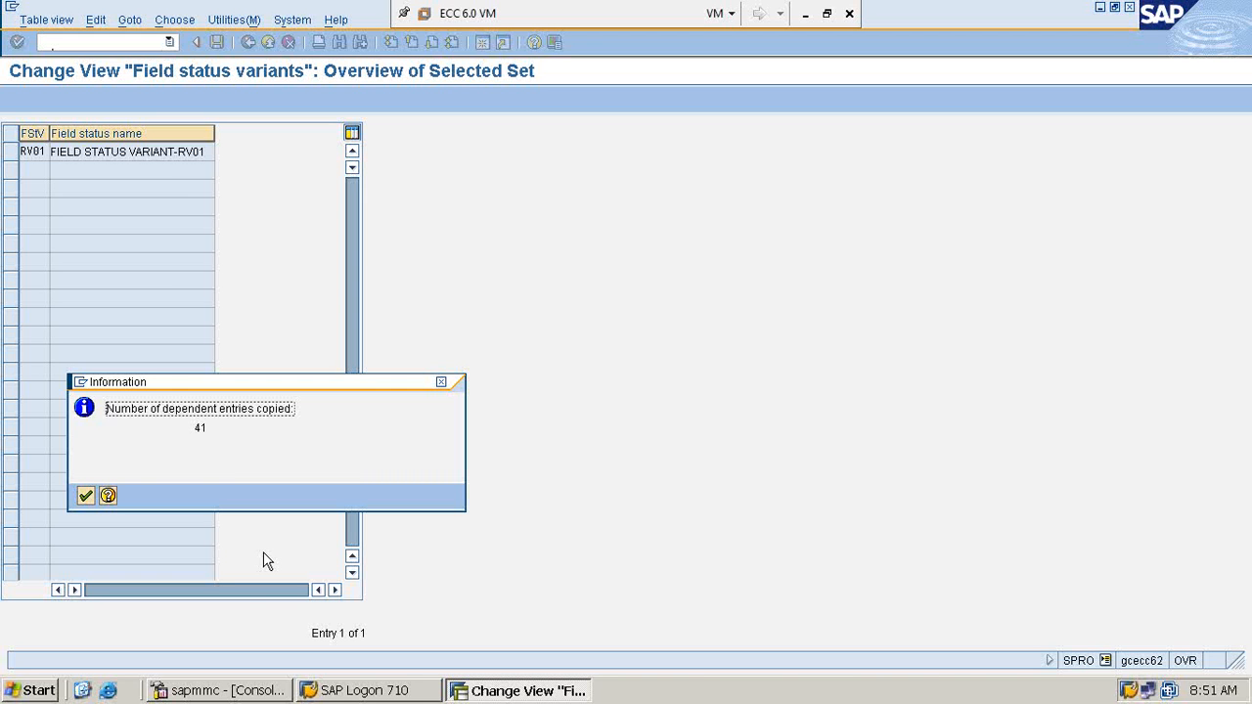
{"action": "key", "text": "Return"}
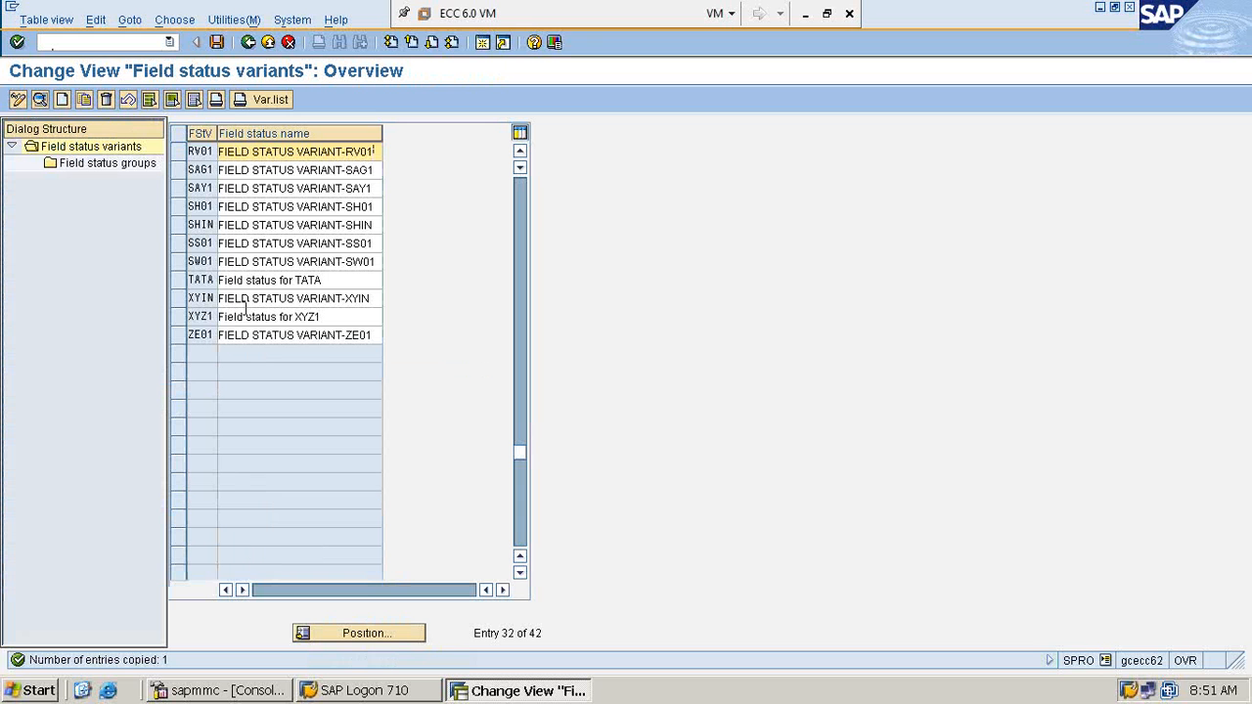
{"action": "left_click", "coordinate": [216, 42]}
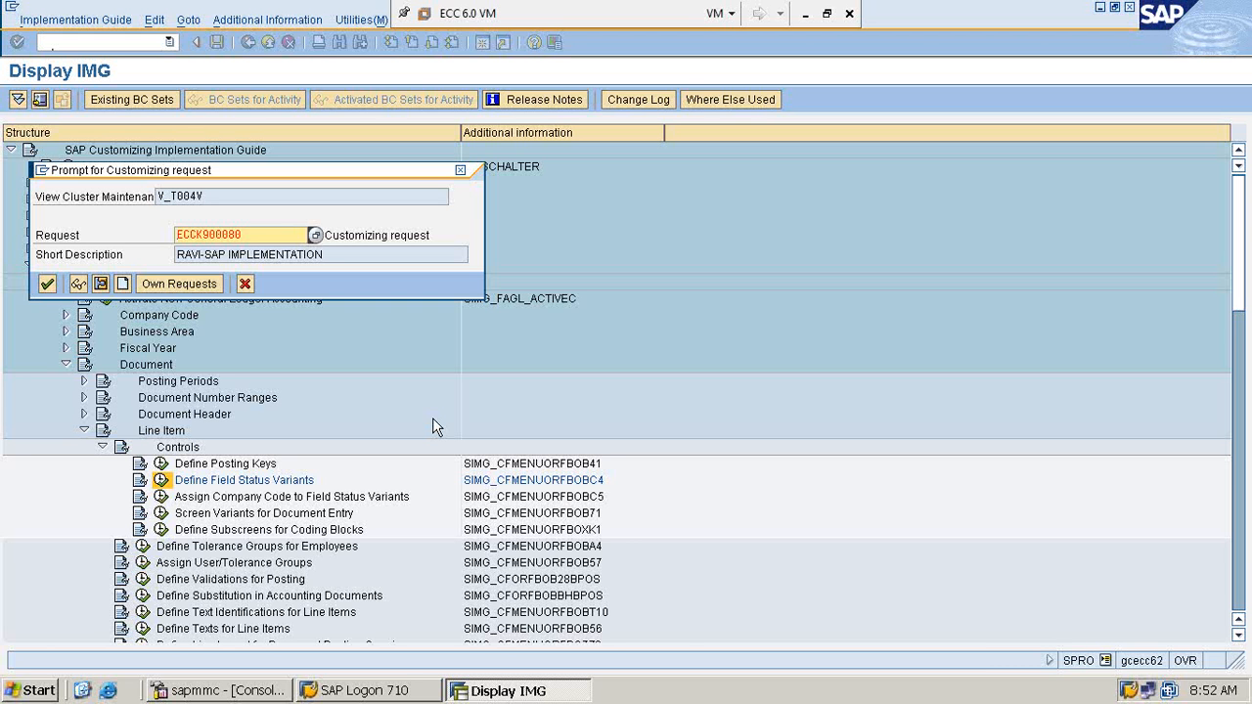
{"action": "key", "text": "Return"}
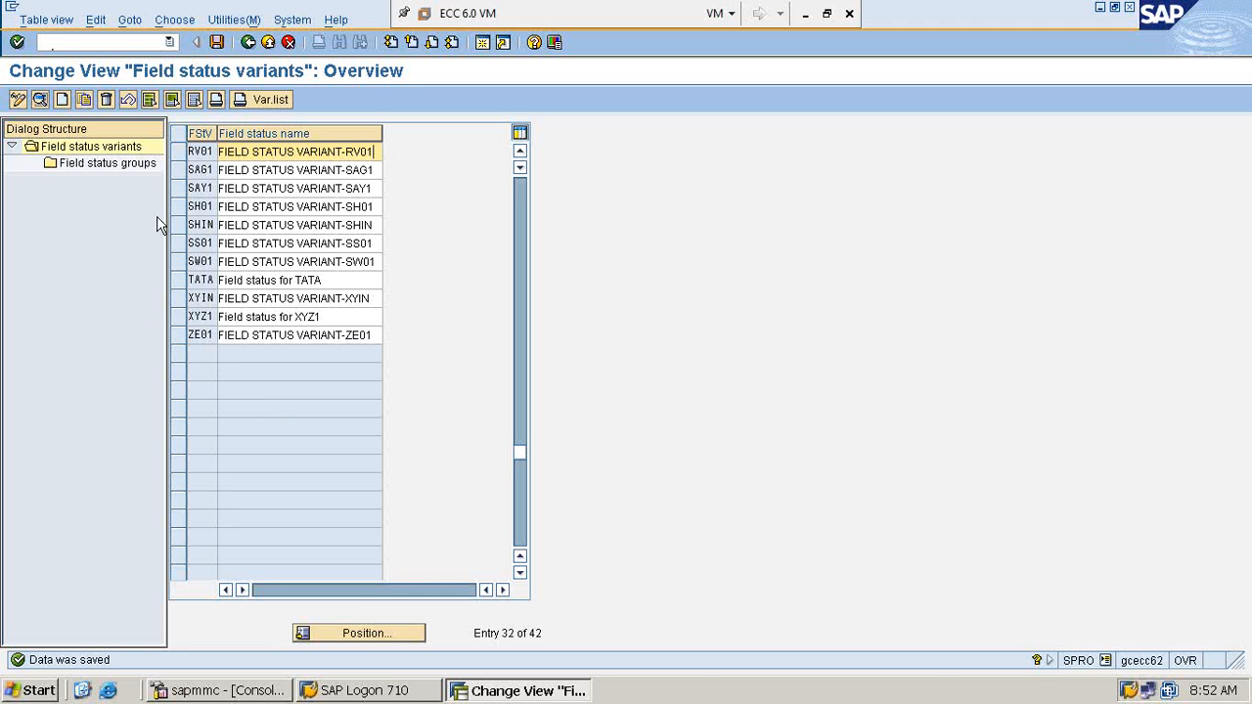
Open the General data subgroup of field status group G001 within field status variant RV01
{"action": "left_click", "coordinate": [178, 153]}
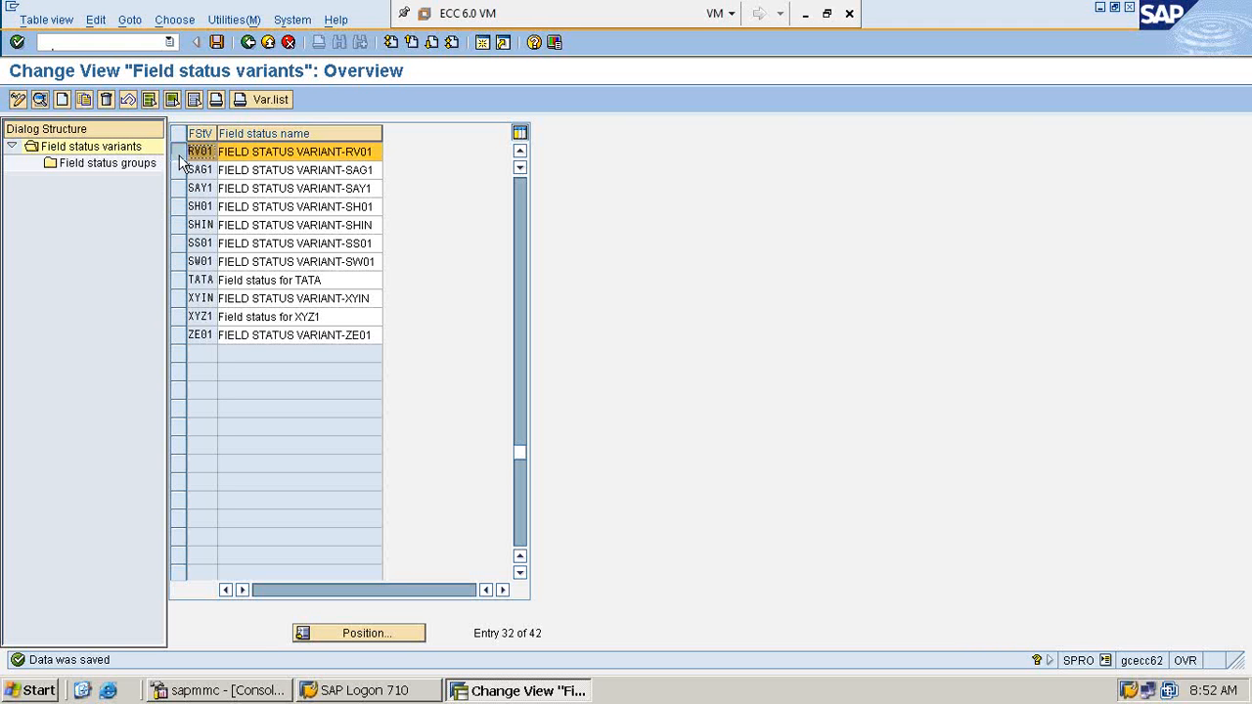
{"action": "double_click", "coordinate": [113, 166]}
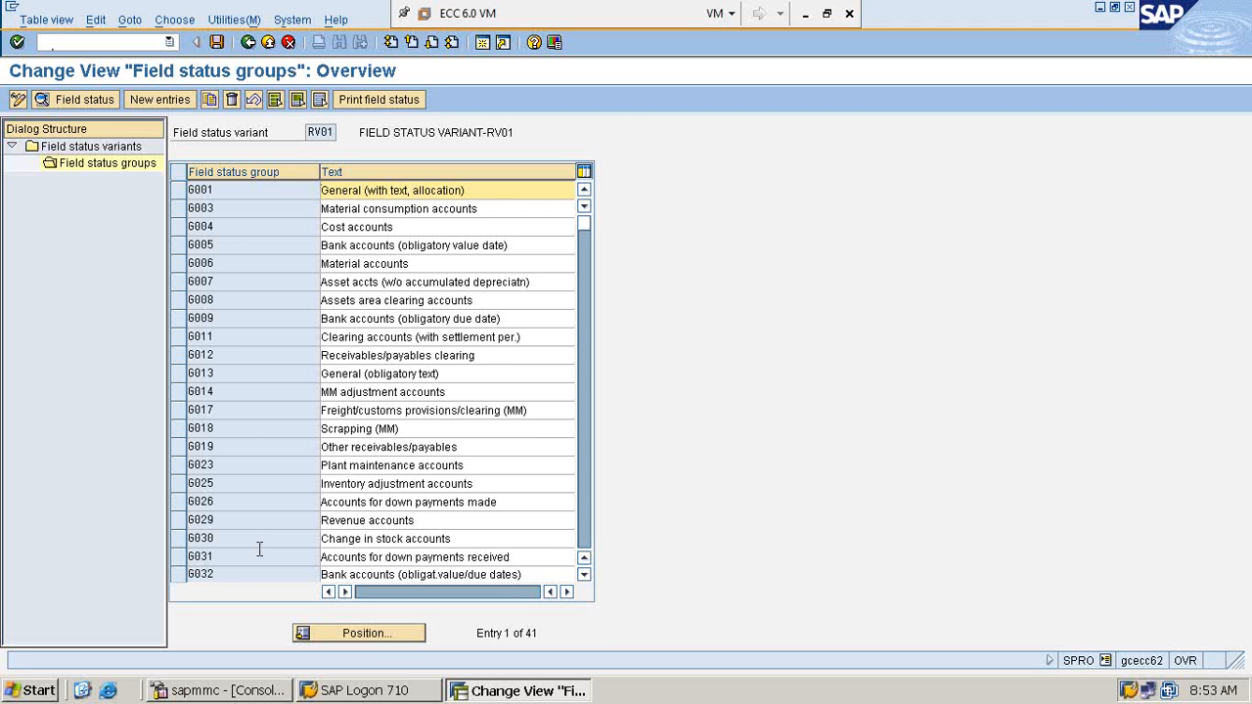
{"action": "double_click", "coordinate": [242, 192]}
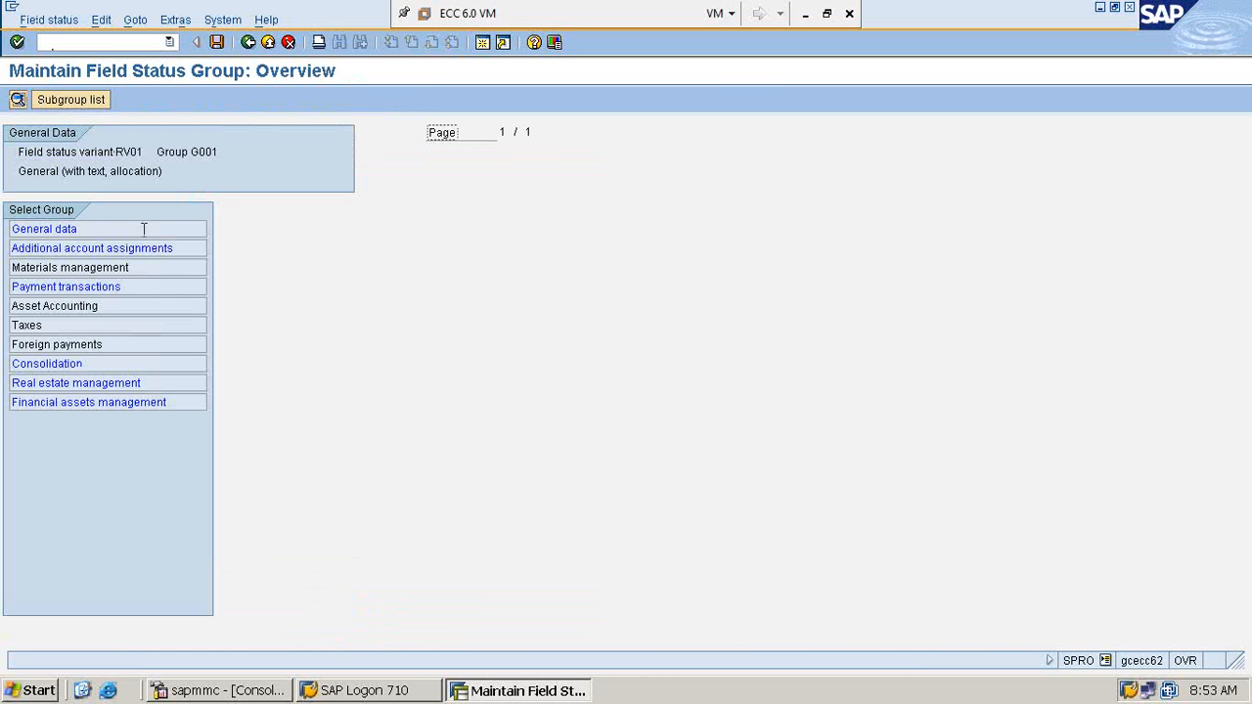
{"action": "double_click", "coordinate": [84, 229]}
{"action": "double_click", "coordinate": [84, 232]}
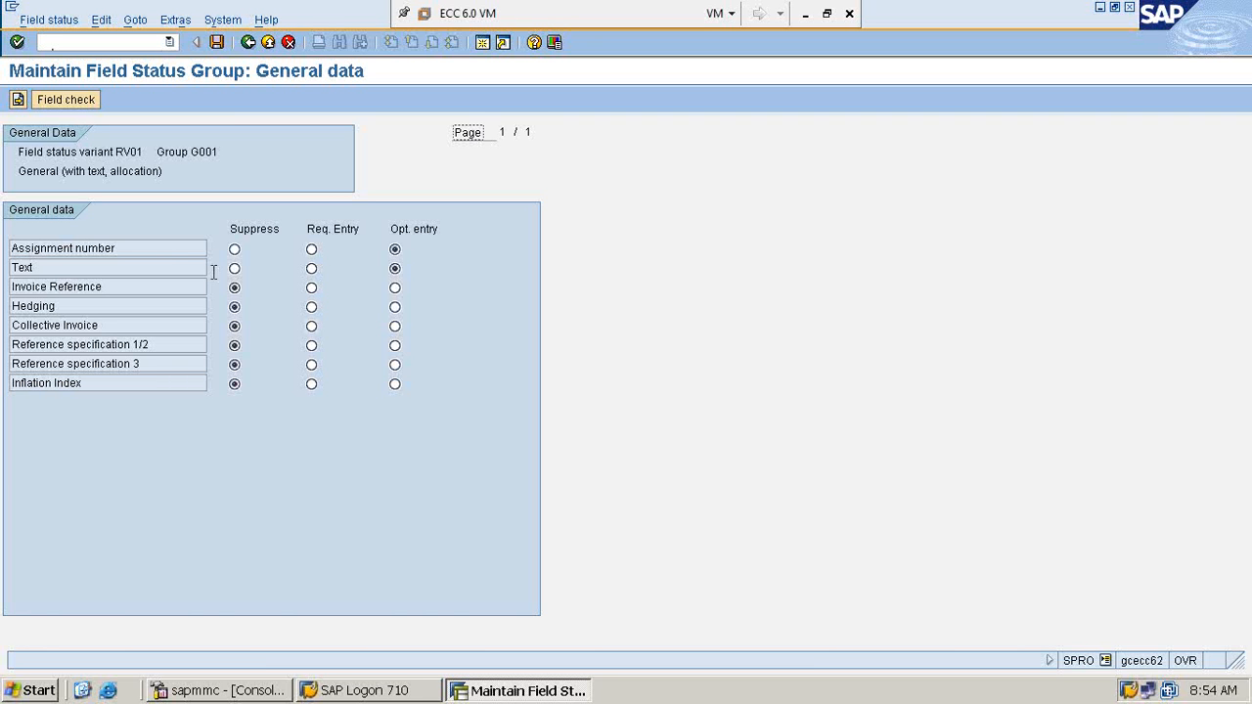
Make the Text field a required entry in group G001's general data and save the change
{"action": "left_click", "coordinate": [311, 268]}
{"action": "left_click", "coordinate": [417, 232]}
{"action": "left_click", "coordinate": [154, 267]}
{"action": "left_click", "coordinate": [311, 268]}
{"action": "left_click", "coordinate": [395, 271]}
{"action": "left_click", "coordinate": [234, 269]}
{"action": "left_click", "coordinate": [312, 269]}
{"action": "left_click", "coordinate": [216, 42]}
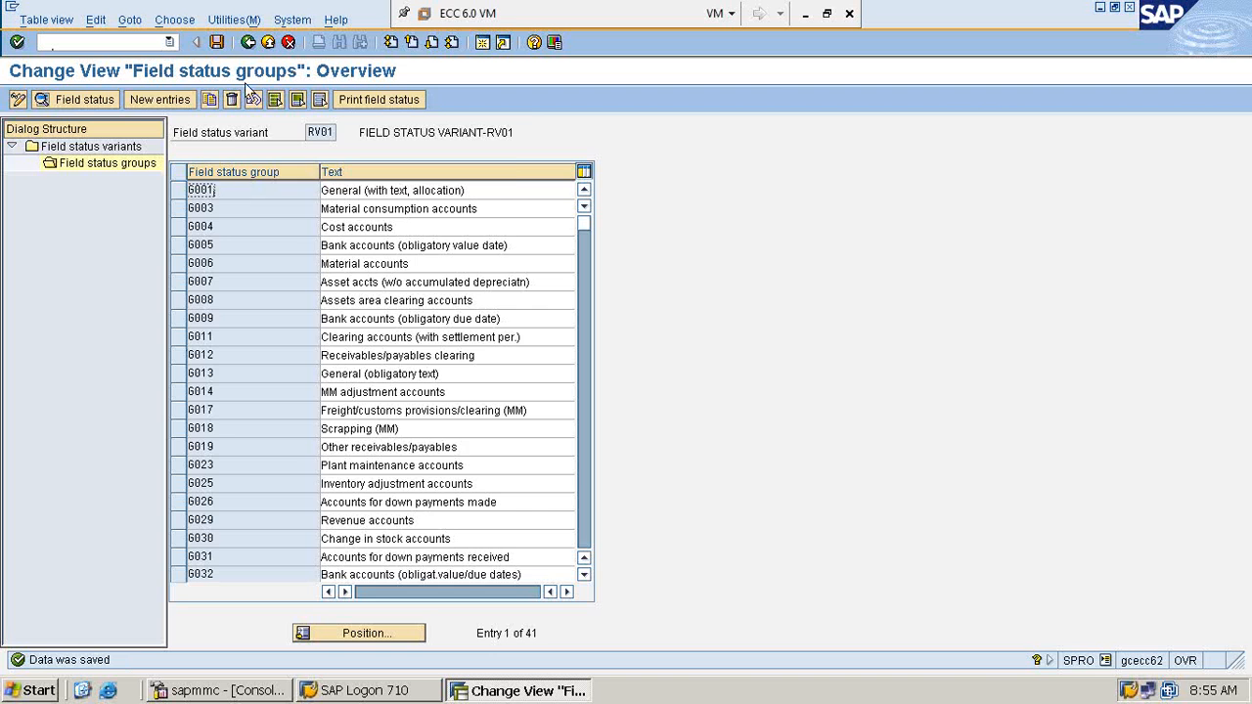
Return to the implementation guide and open the Assign Company Code to Field Status Variants activity
{"action": "left_click", "coordinate": [249, 44]}
{"action": "left_click", "coordinate": [248, 47]}
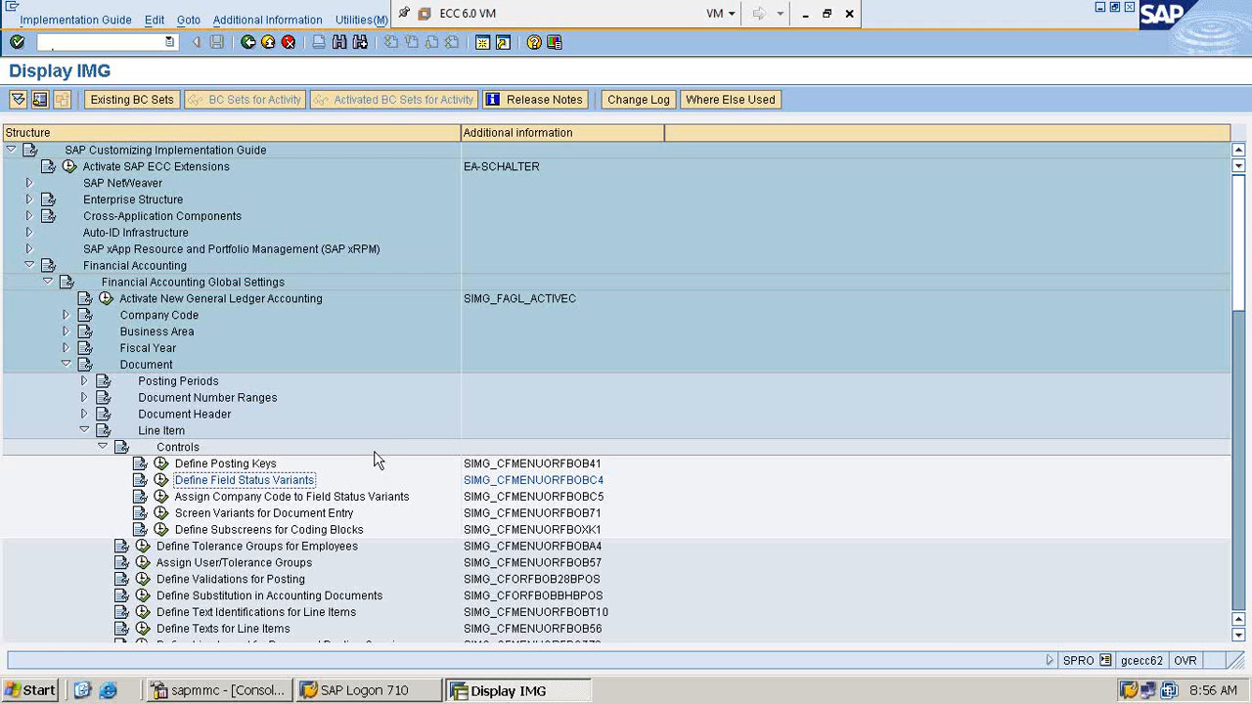
{"action": "left_click", "coordinate": [361, 499]}
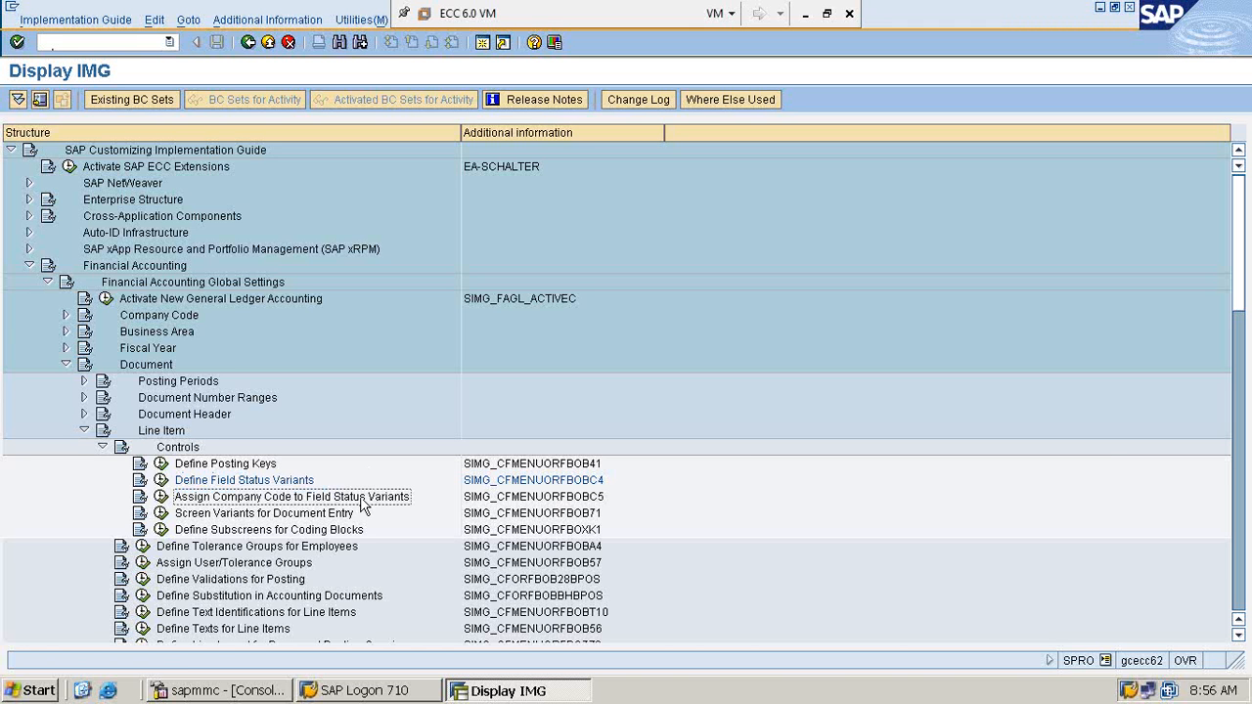
{"action": "key", "text": "Left"}
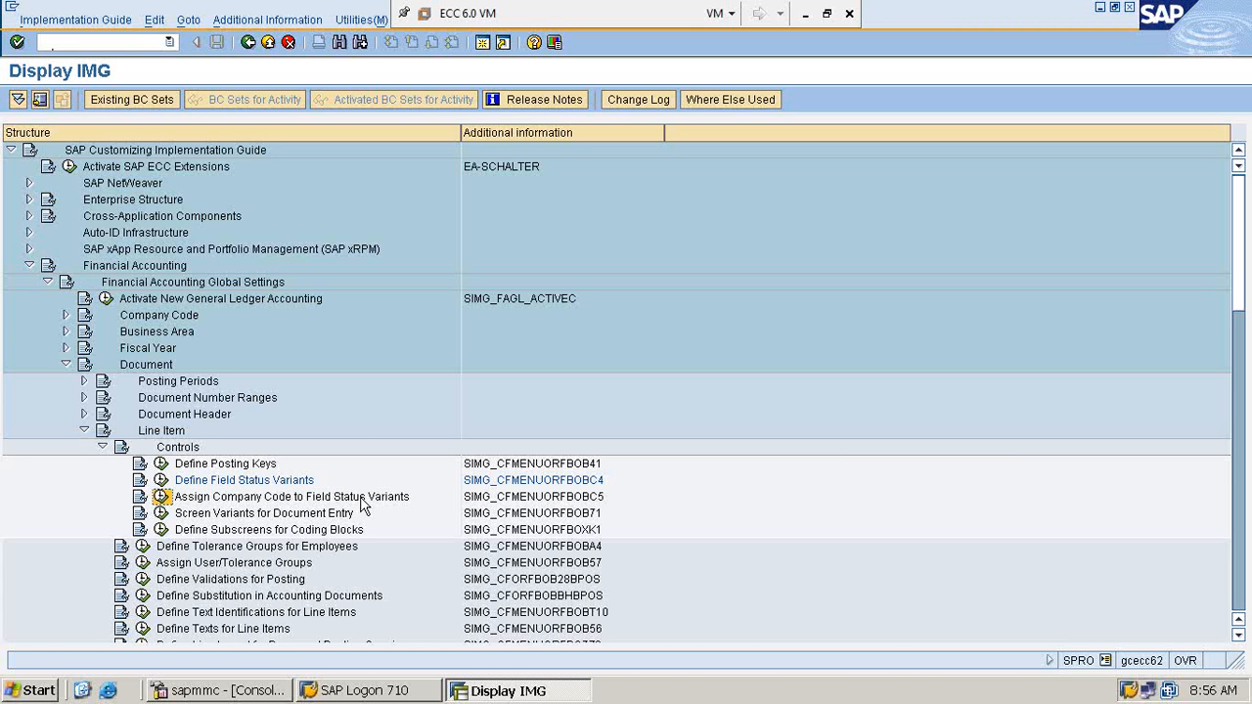
{"action": "left_click", "coordinate": [161, 497]}
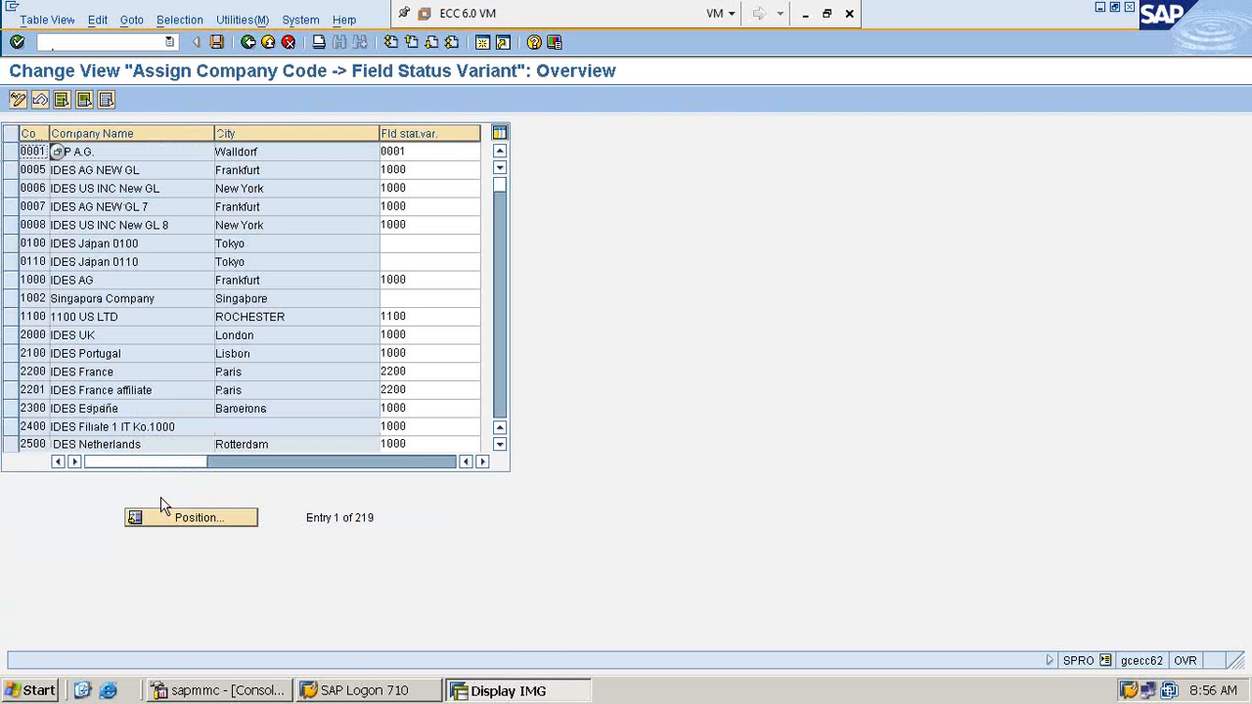
Position the company code assignment list at company code RV01
{"action": "left_click", "coordinate": [215, 525]}
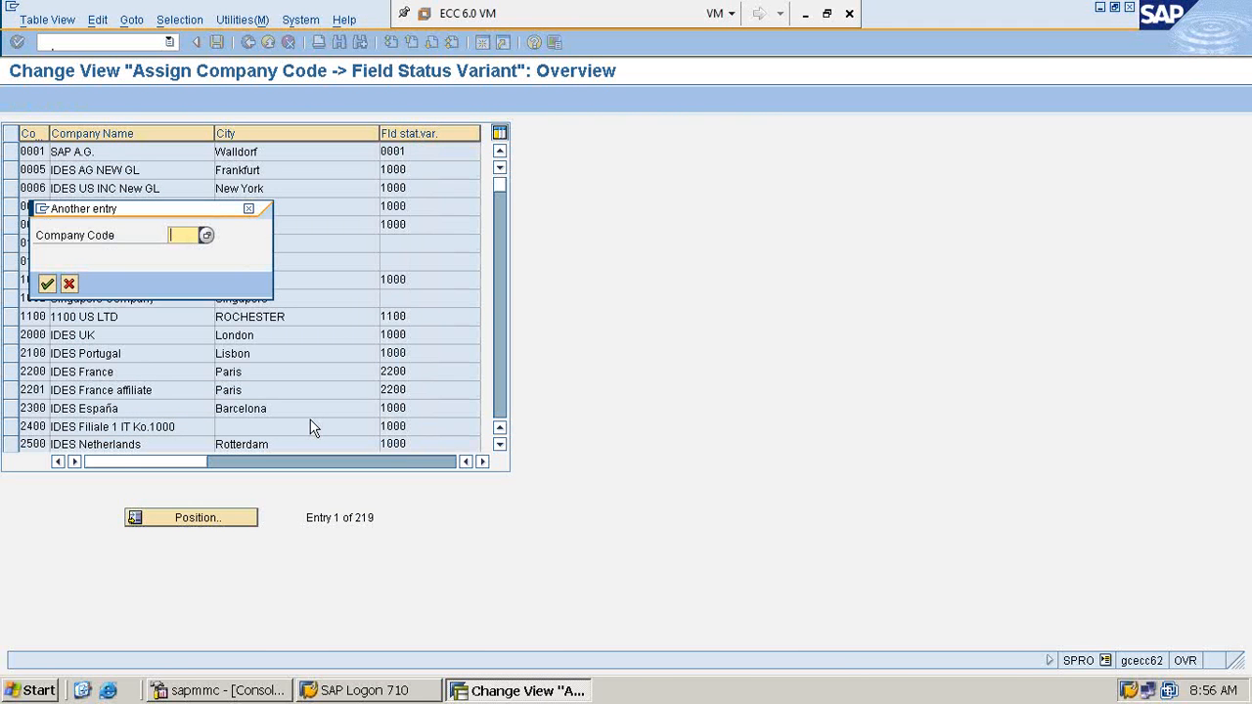
{"action": "type", "text": "R"}
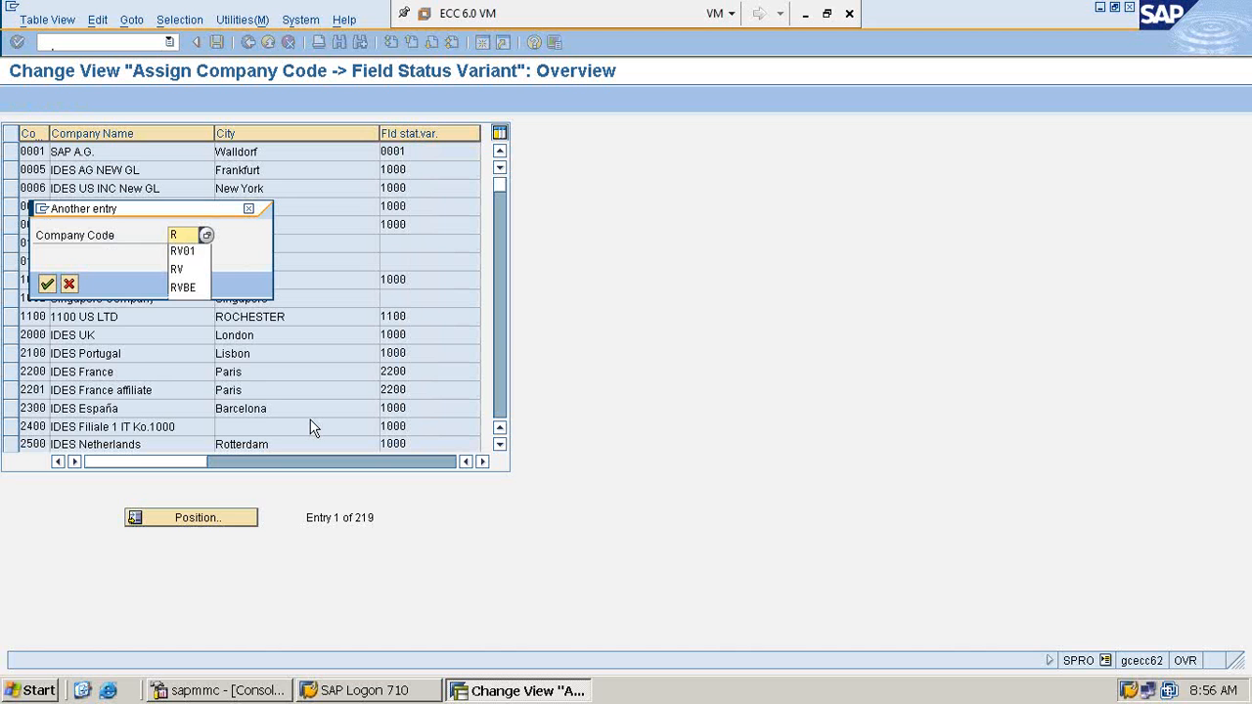
{"action": "type", "text": "V01"}
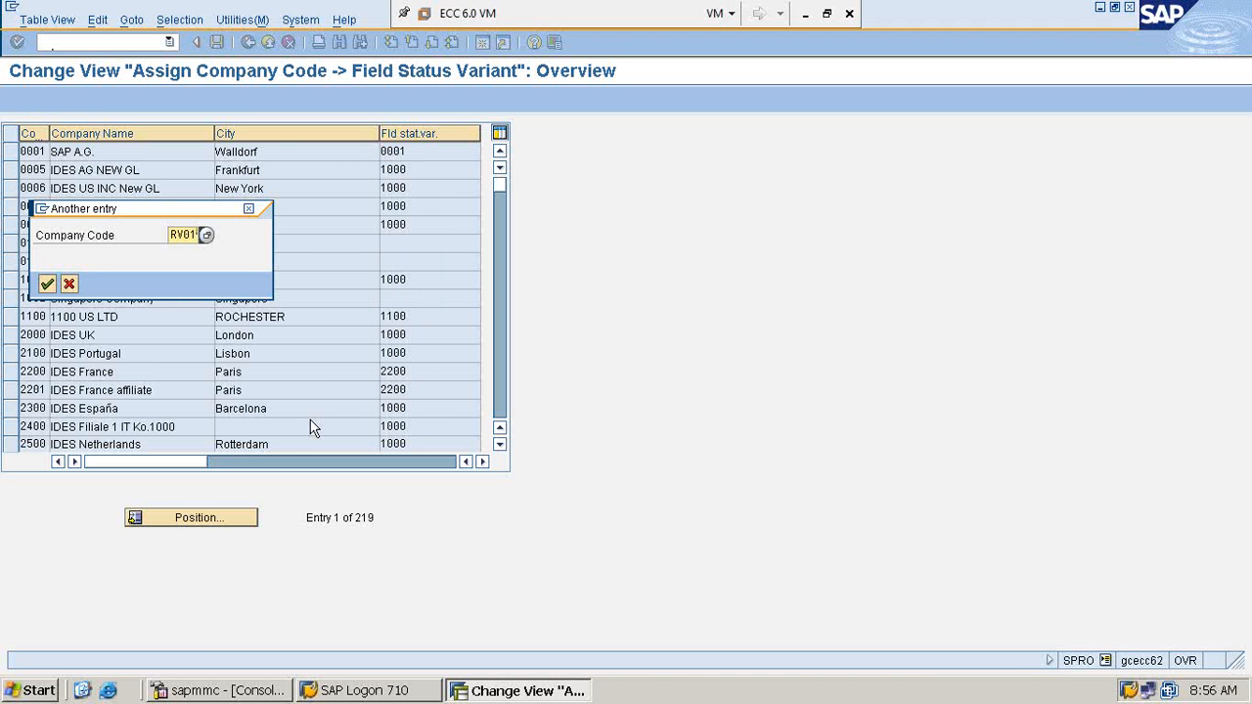
{"action": "key", "text": "Return"}
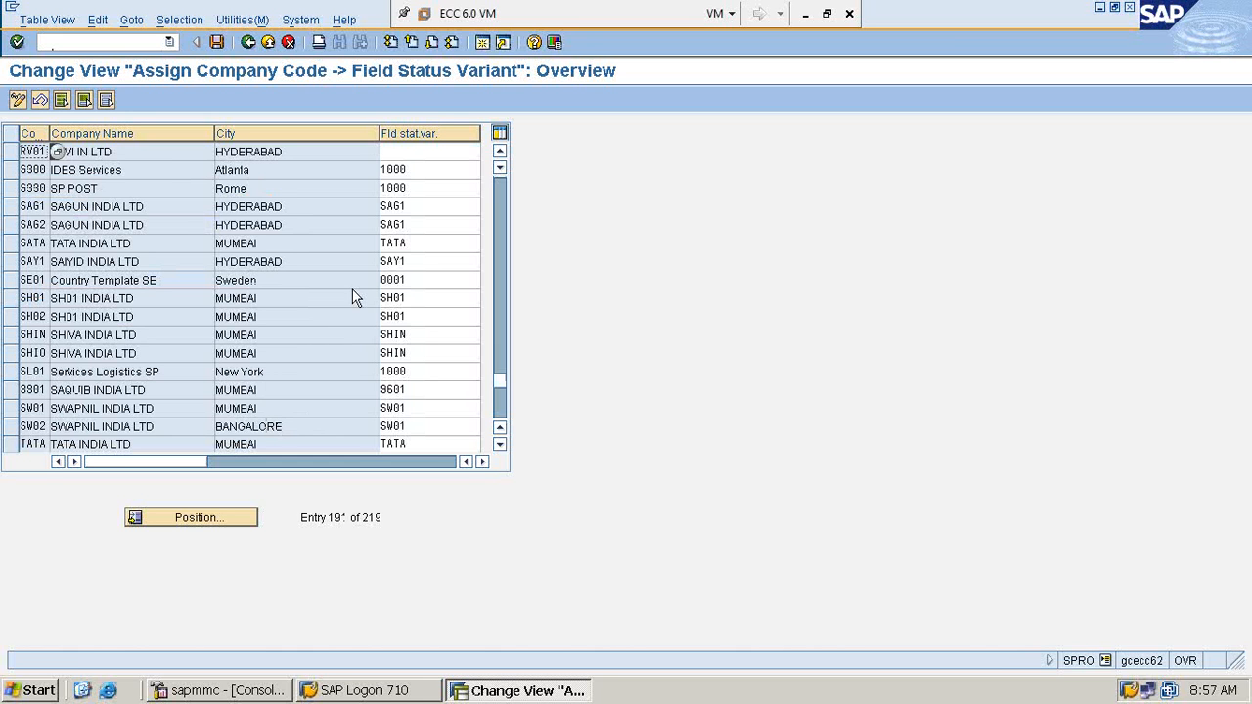
Assign field status variant RV01 to company code RV01, save under the proposed customizing request, and return to the implementation guide
{"action": "left_click", "coordinate": [429, 154]}
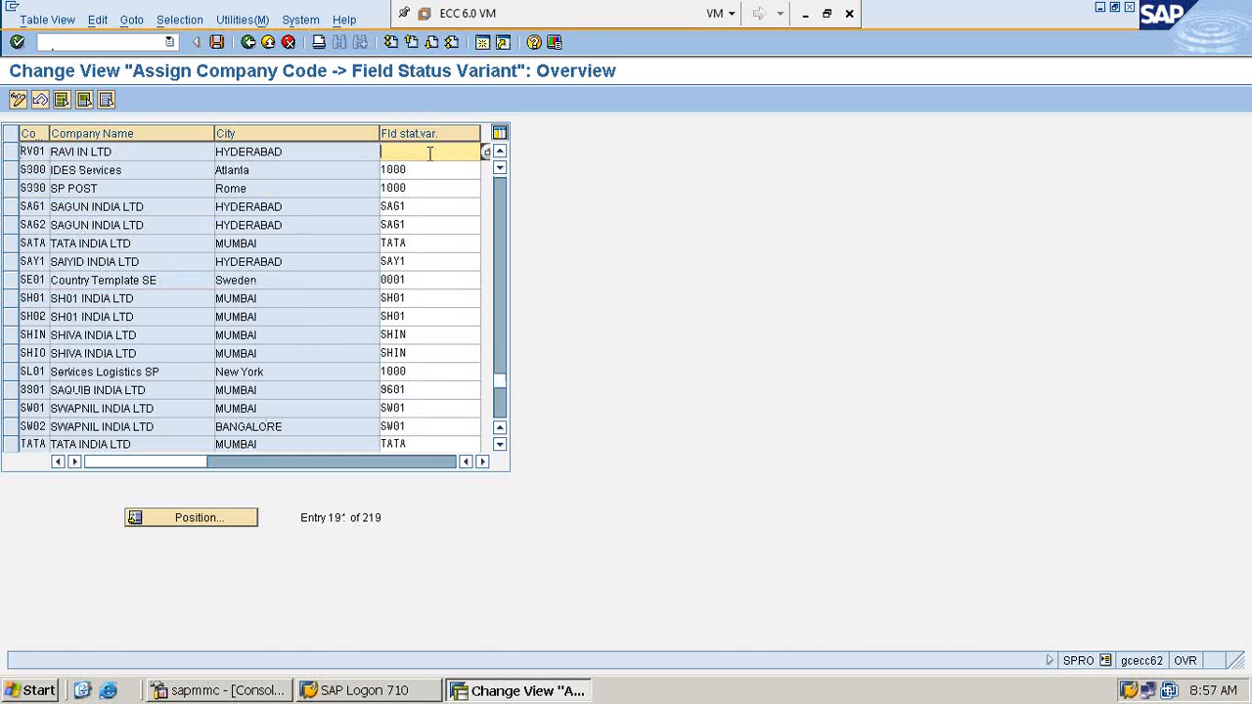
{"action": "type", "text": "RV01"}
{"action": "left_click_drag", "start_coordinate": [380, 139], "coordinate": [320, 142]}
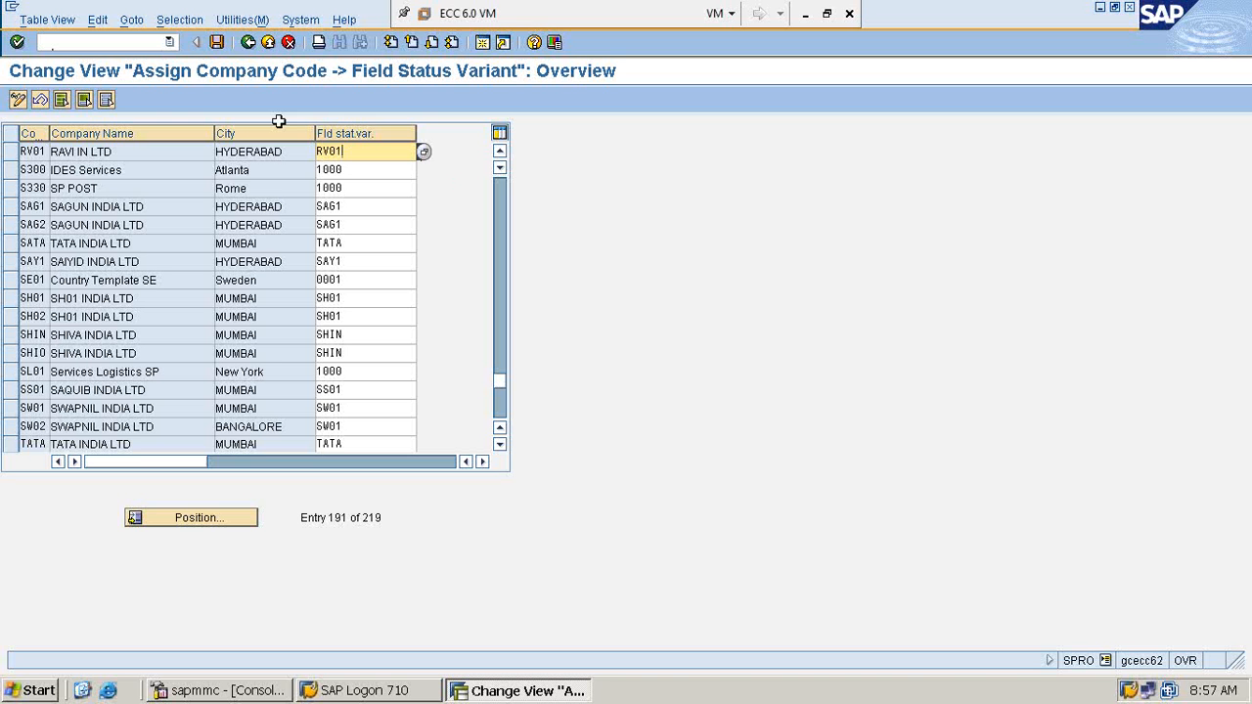
{"action": "left_click", "coordinate": [218, 42]}
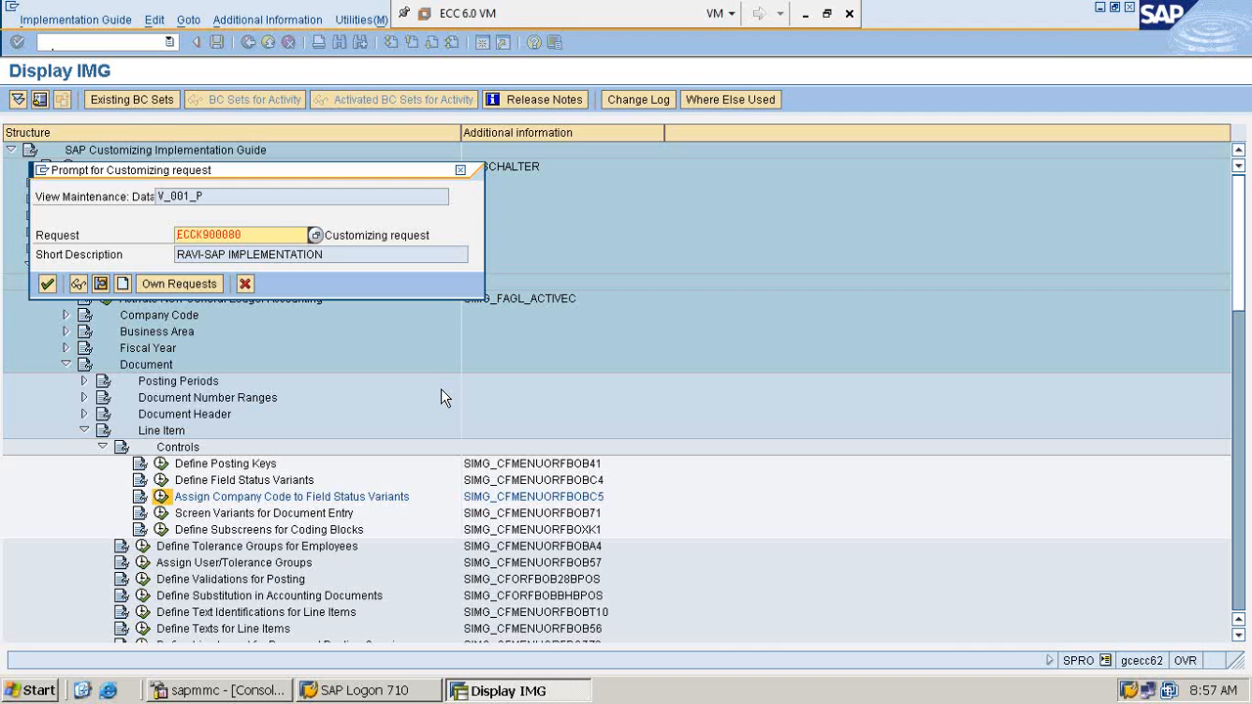
{"action": "key", "text": "Return"}
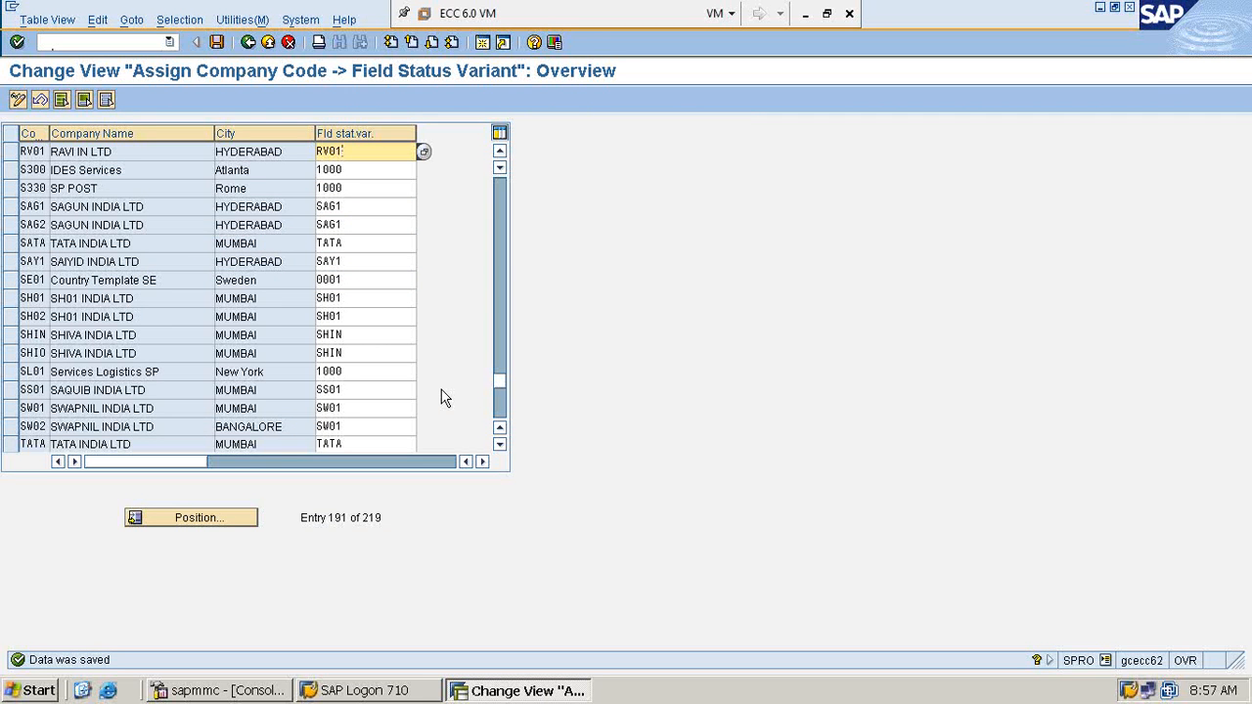
{"action": "left_click", "coordinate": [248, 44]}
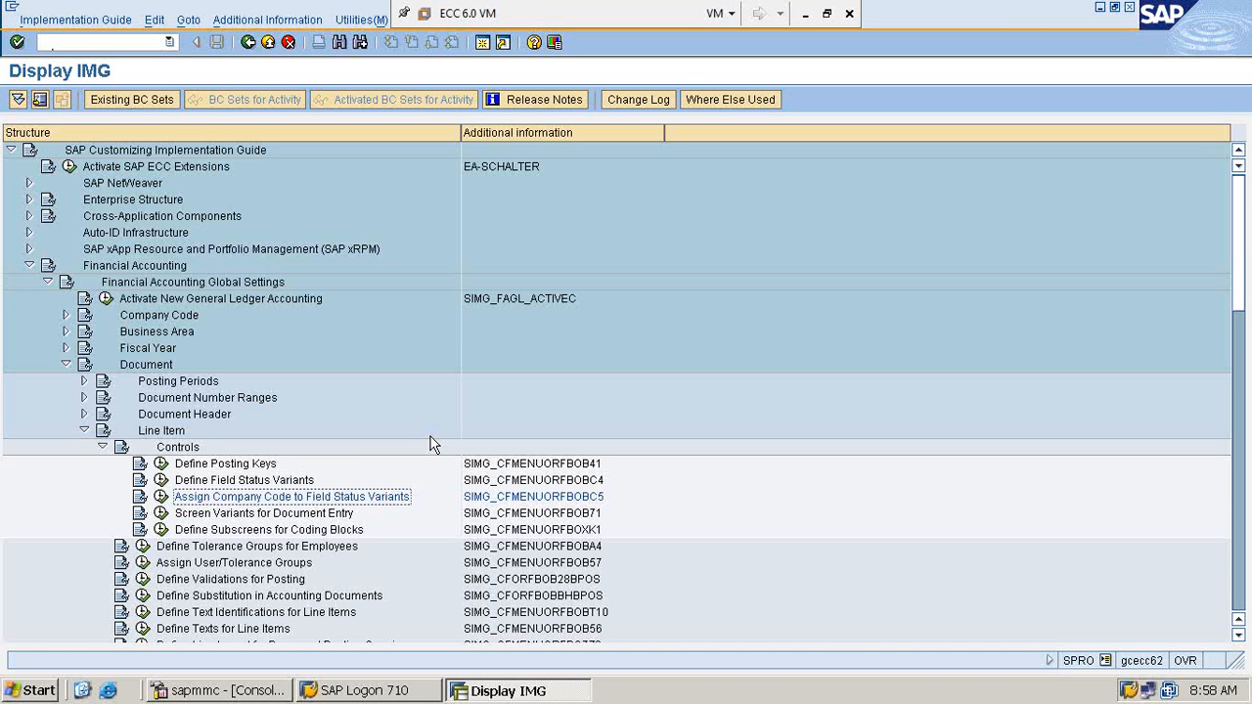
{"action": "left_click", "coordinate": [142, 42]}
{"action": "type", "text": "OBA4"}
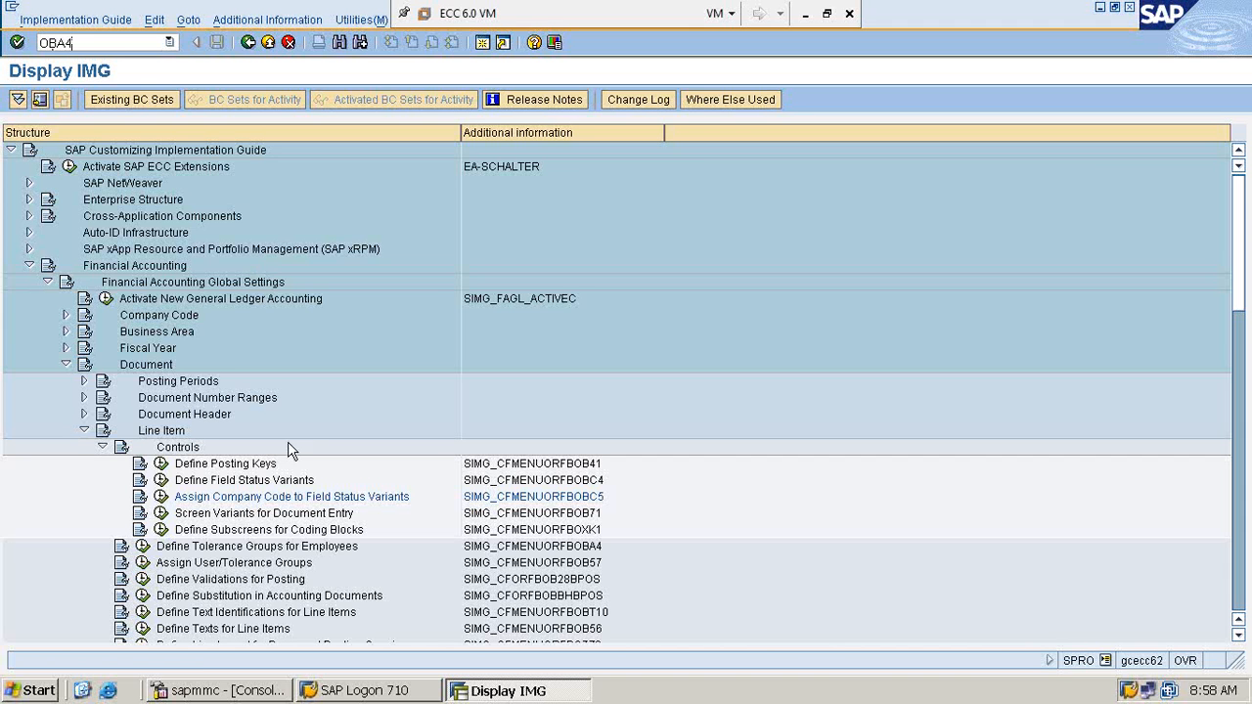
{"action": "left_click", "coordinate": [280, 553]}
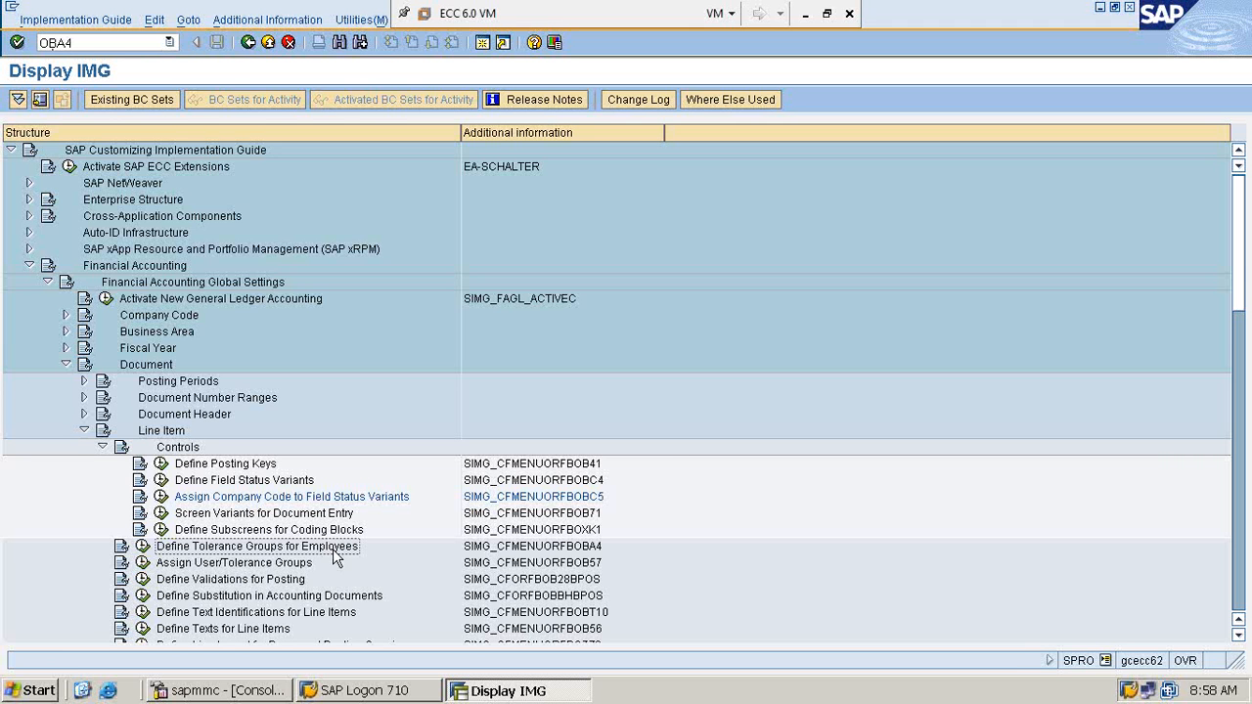
{"action": "double_click", "coordinate": [131, 45]}
{"action": "key", "text": "BackSpace"}
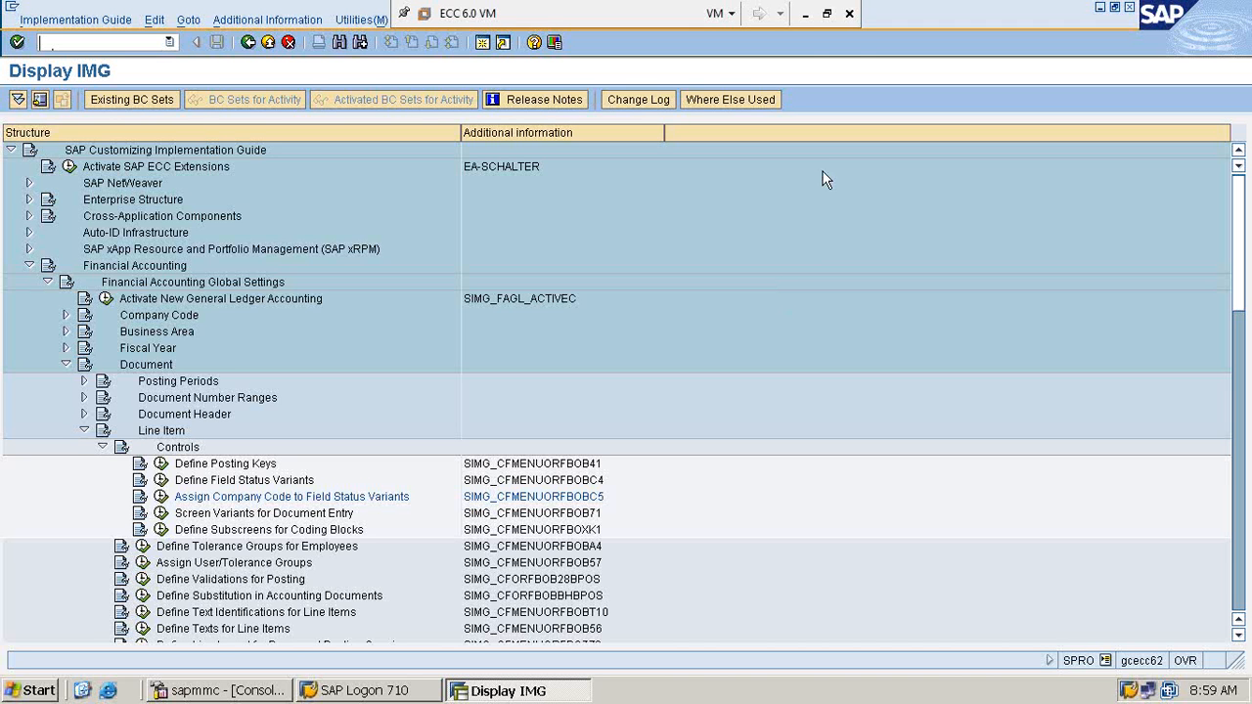
Minimize the full-screen virtual machine window
{"action": "left_click", "coordinate": [806, 16]}
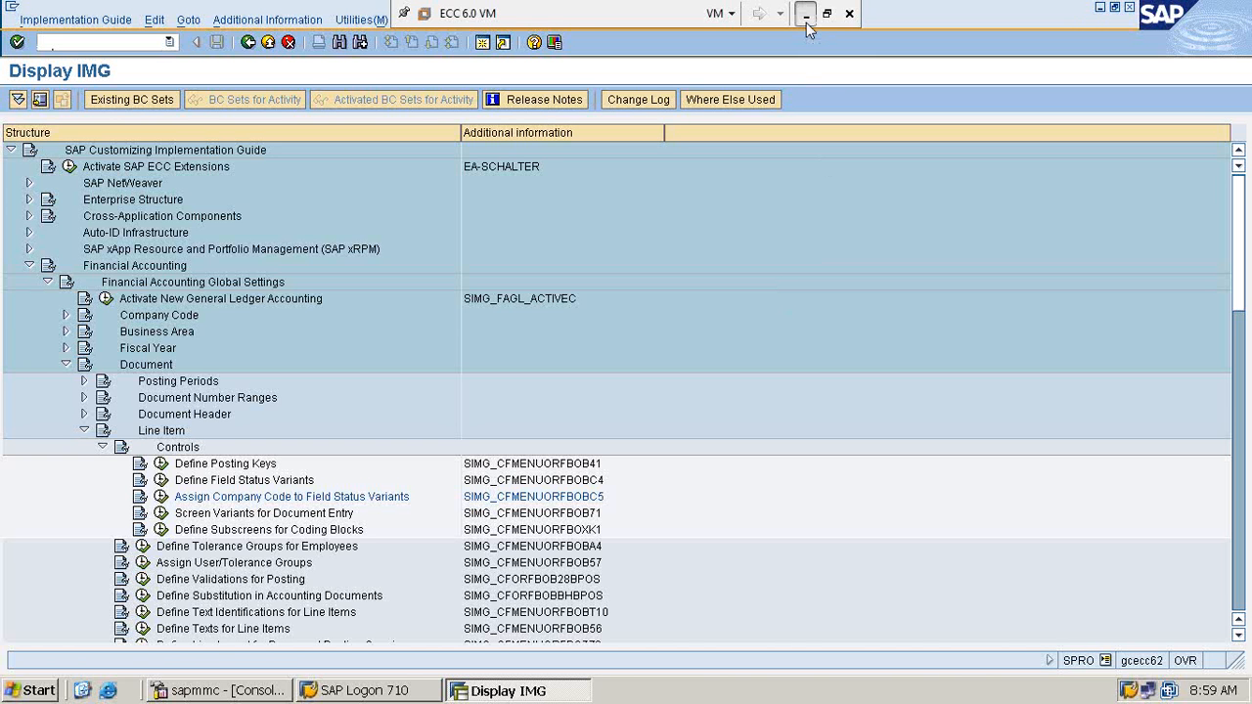